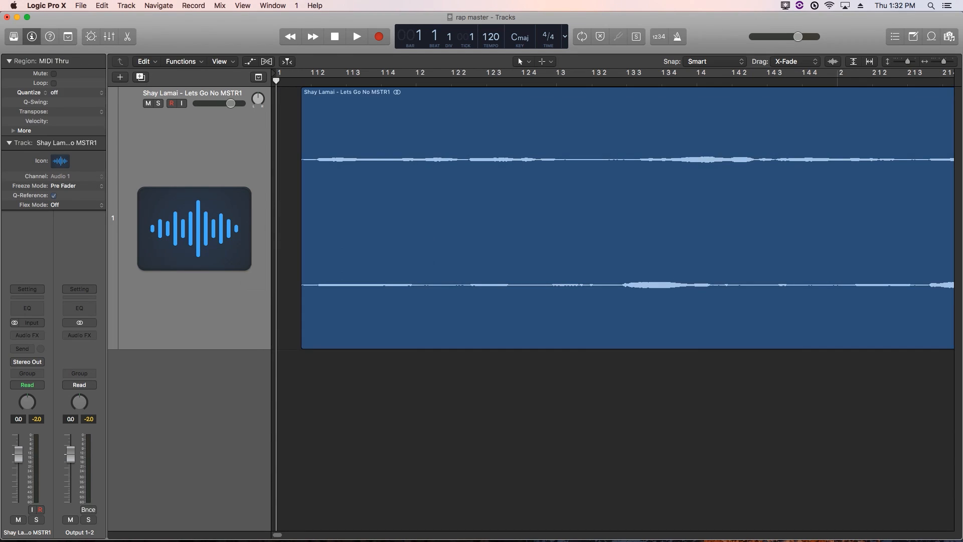
Zoom the Tracks area with Z so the whole song region on track 1 fits in view
key(z)
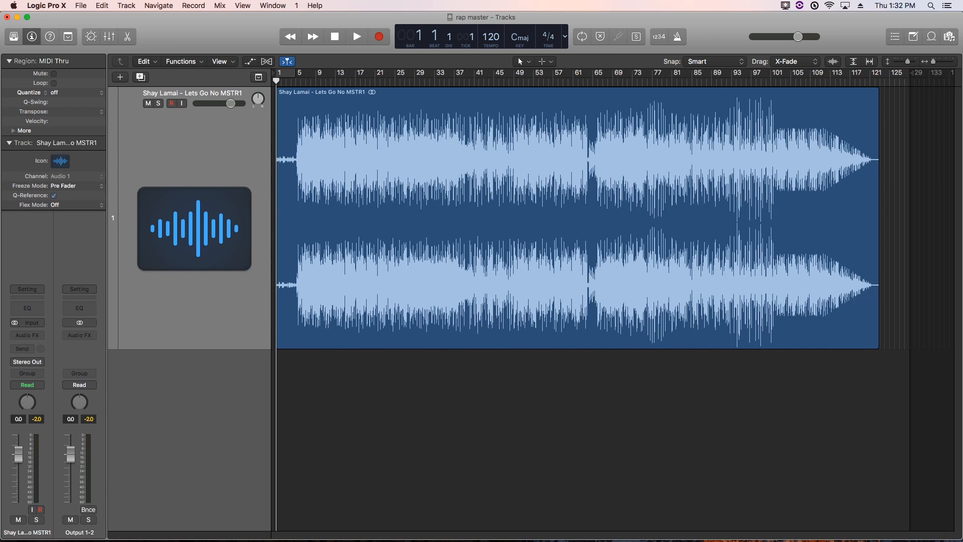
Insert a stereo Utility > Test Oscillator in the song track's first Audio FX slot
click(212, 292)
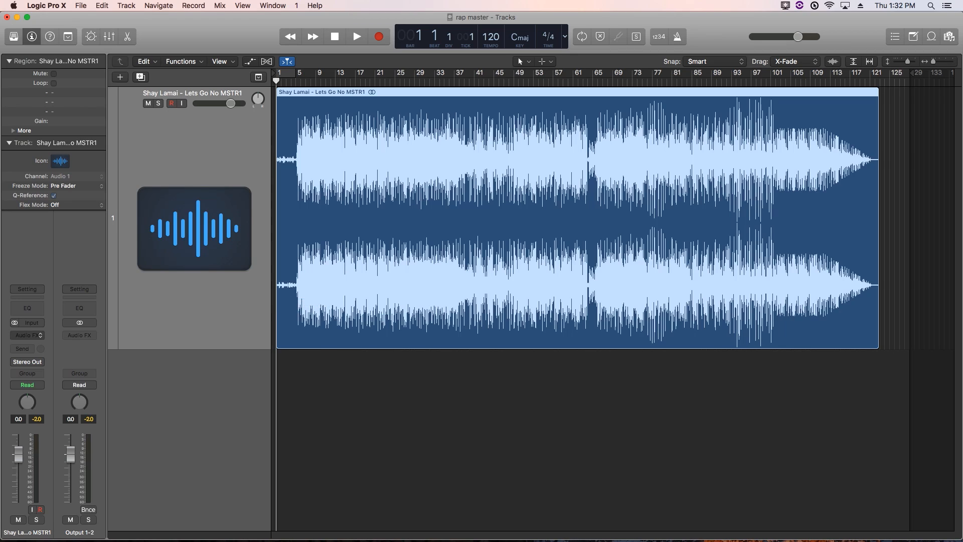
click(27, 335)
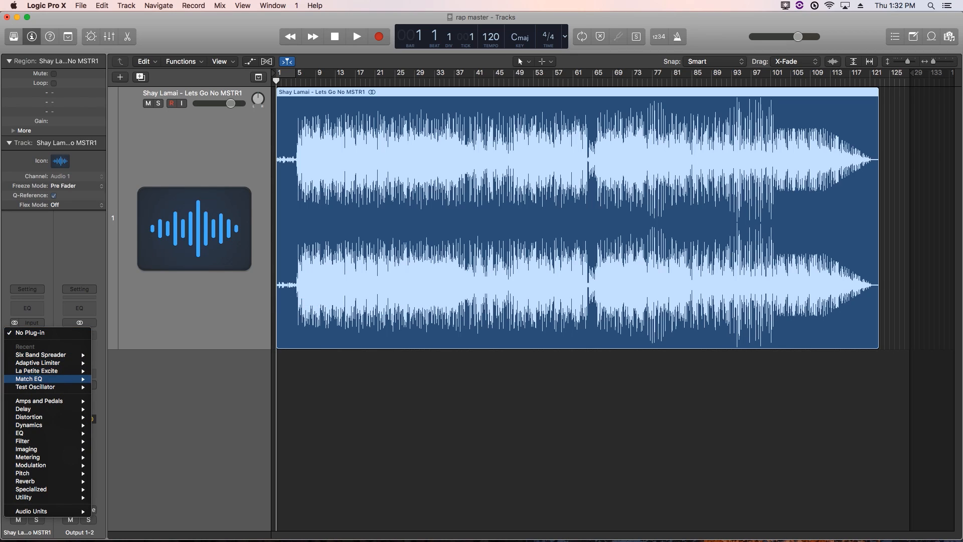
mouse_move(50, 386)
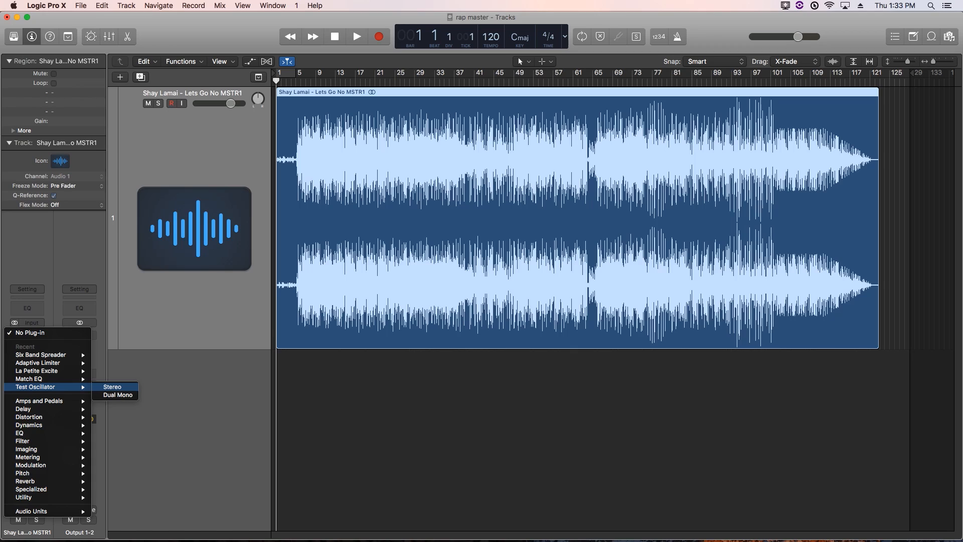
mouse_move(50, 498)
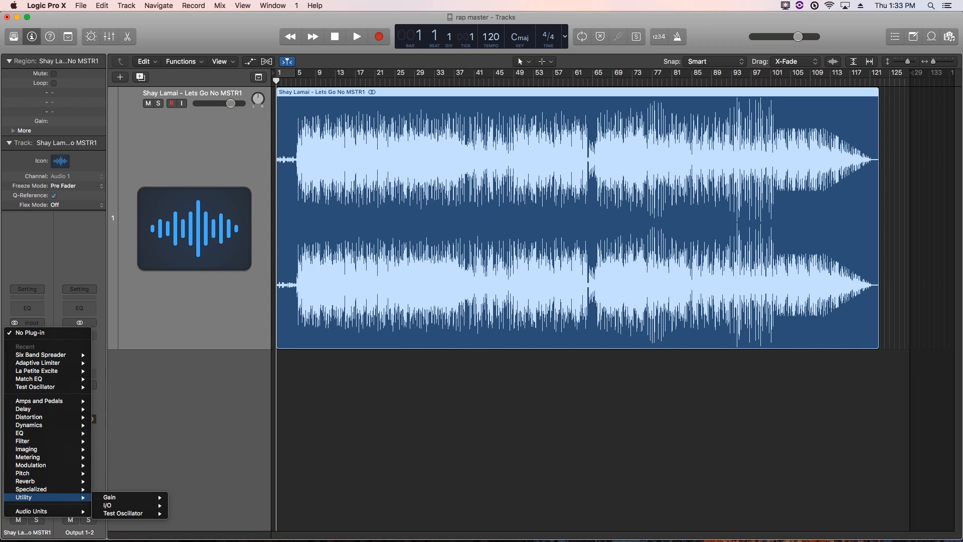
mouse_move(123, 514)
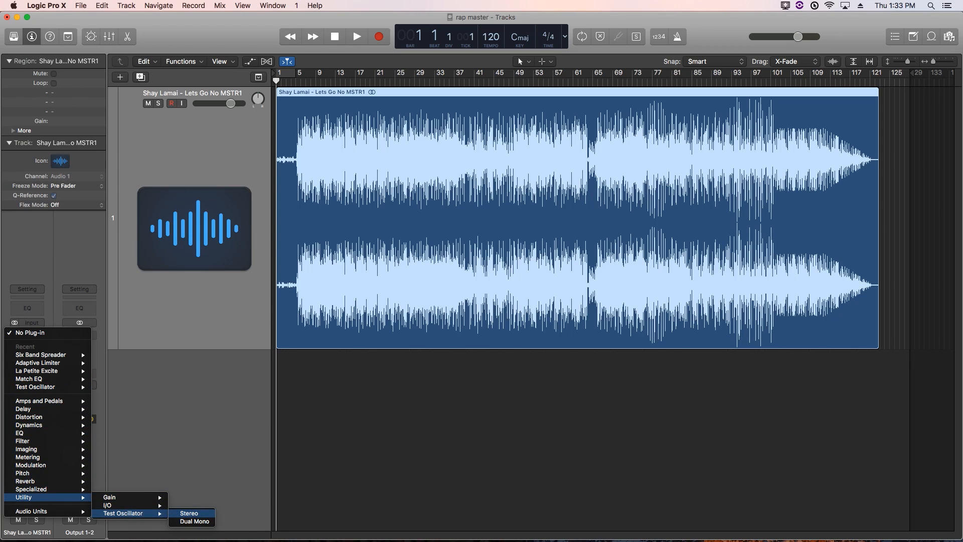
click(189, 513)
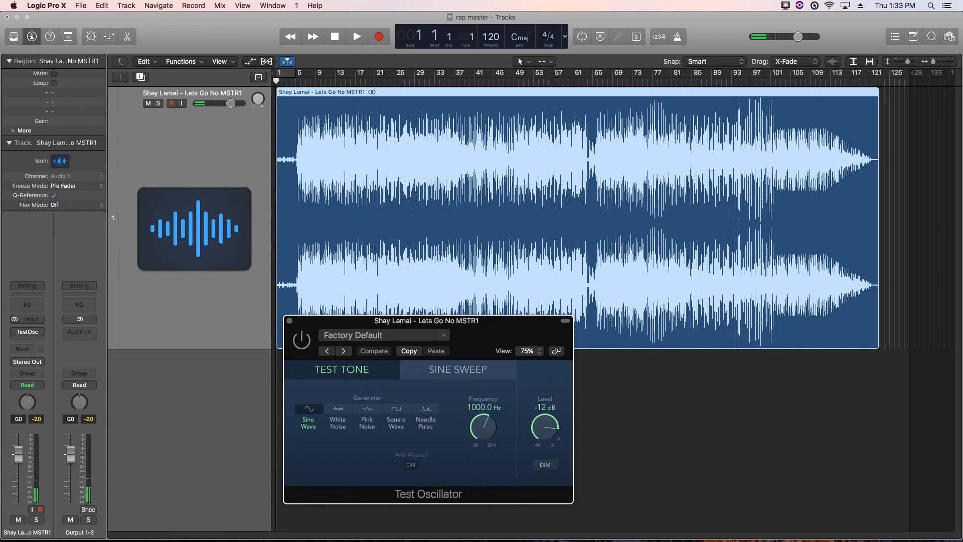
Add a stereo Match EQ after the Test Oscillator and shrink its window to reveal the tracks
click(27, 339)
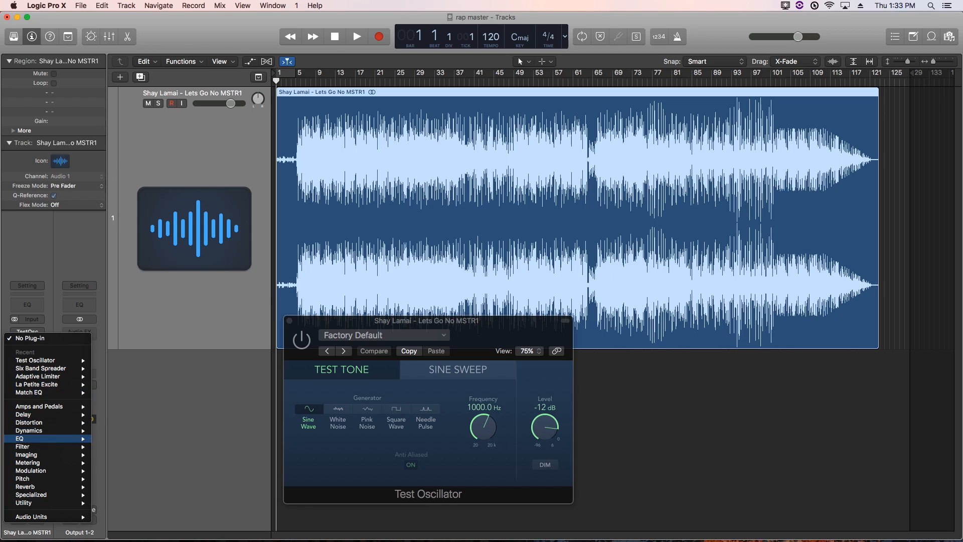
mouse_move(31, 438)
mouse_move(118, 454)
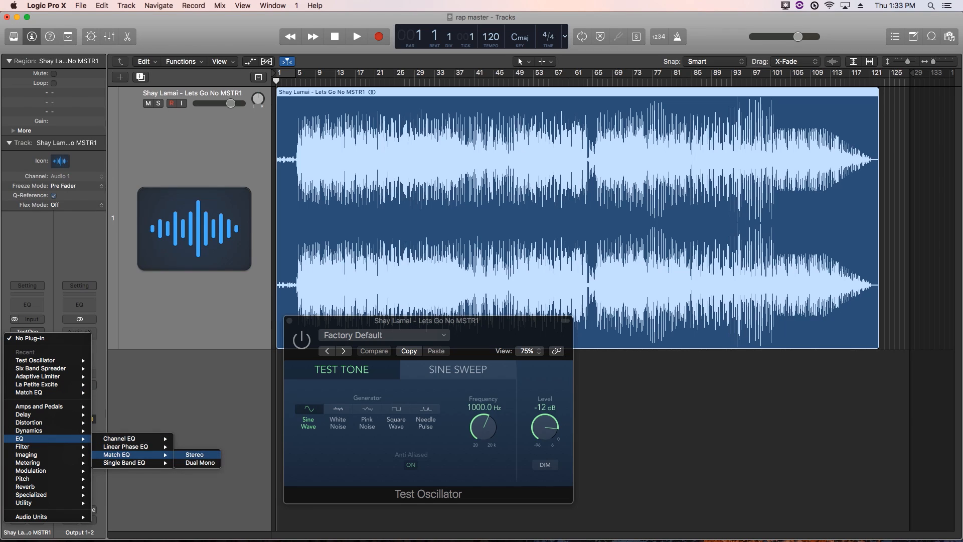
click(194, 454)
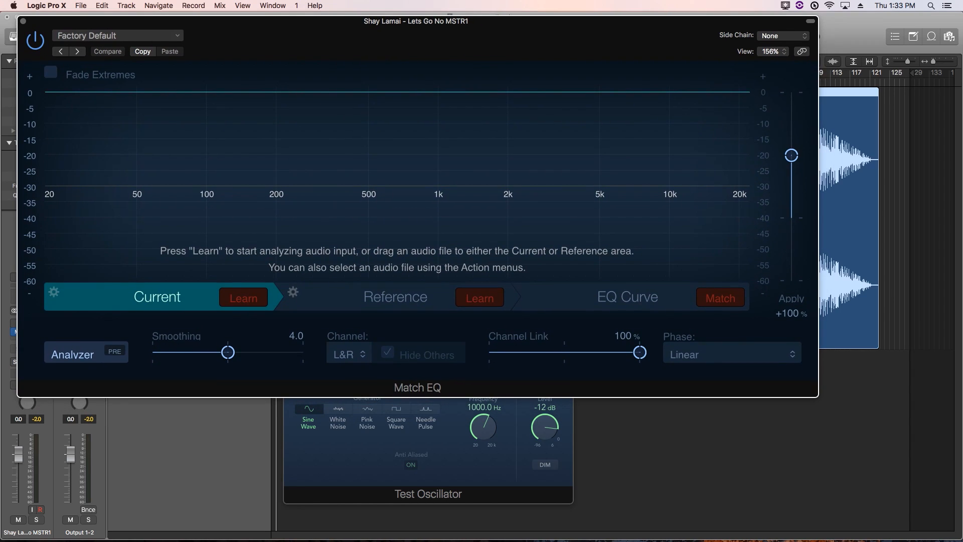
drag(819, 397, 527, 281)
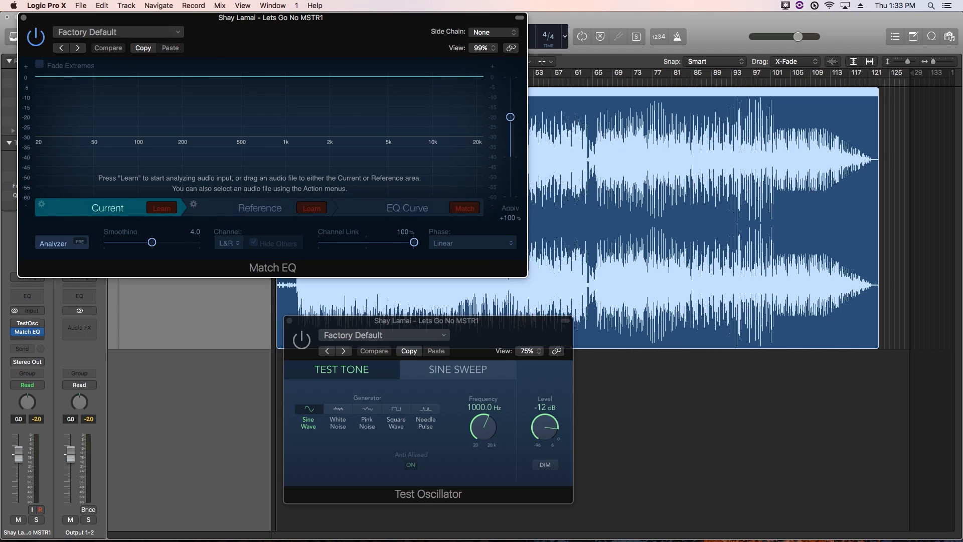
click(27, 332)
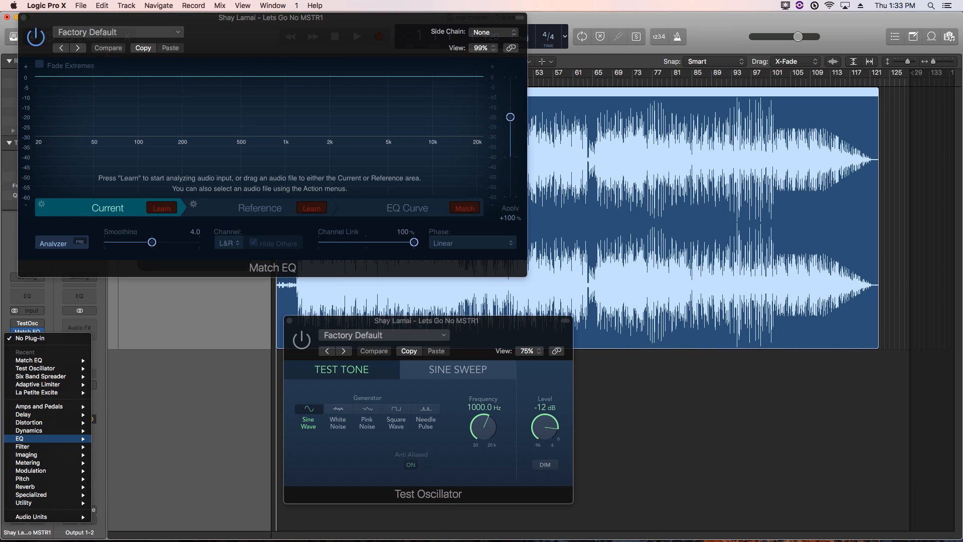
Insert stereo La Petite Excite from Audio Units > FineCutBodies, moving its window right
mouse_move(46, 517)
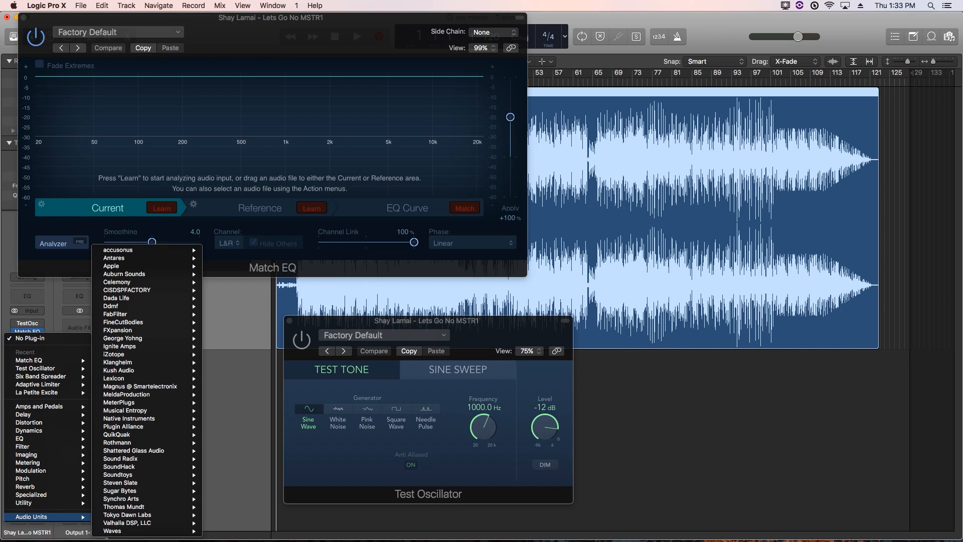
mouse_move(123, 322)
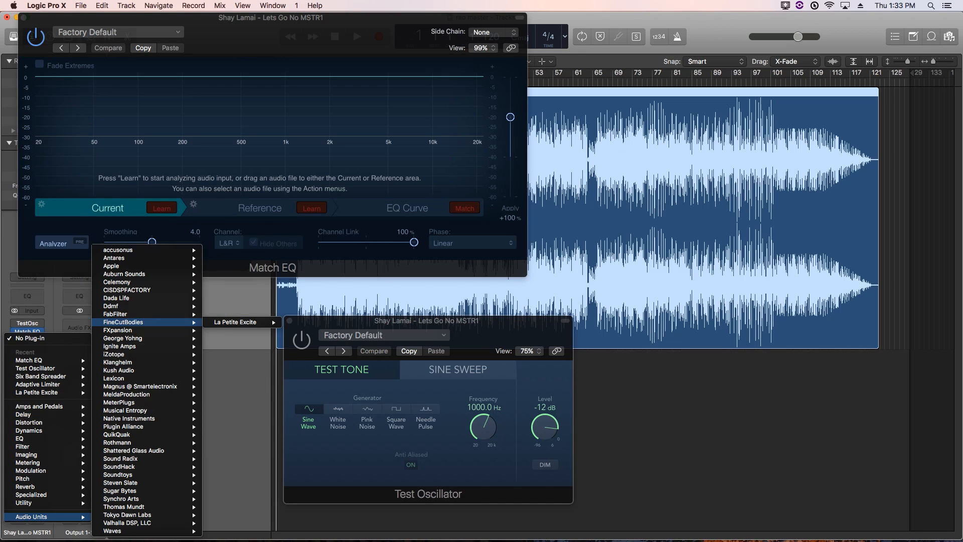
mouse_move(241, 322)
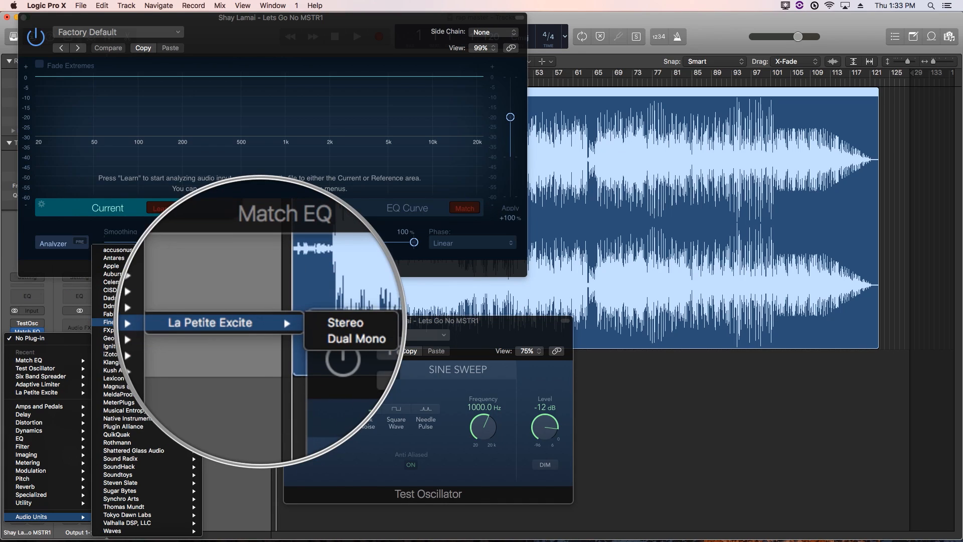
click(303, 323)
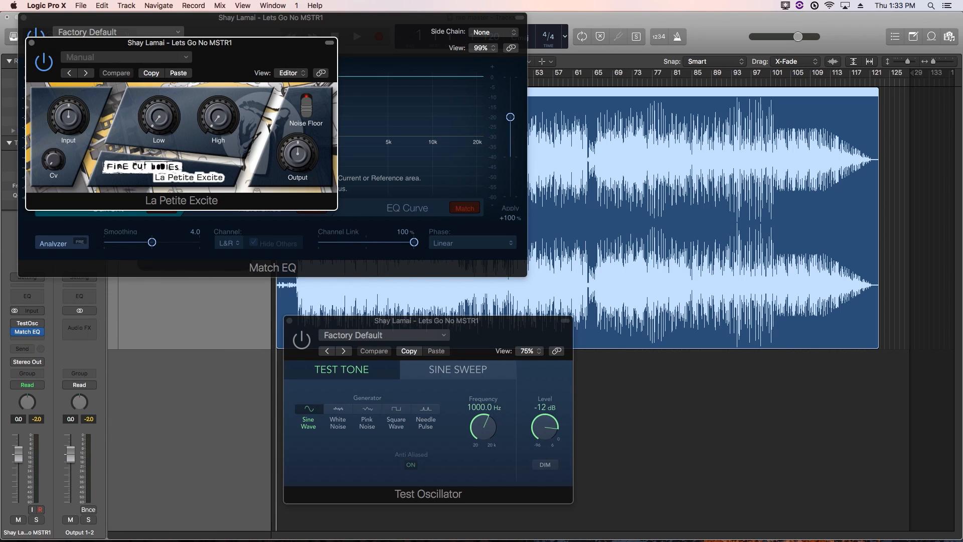
drag(201, 43, 743, 74)
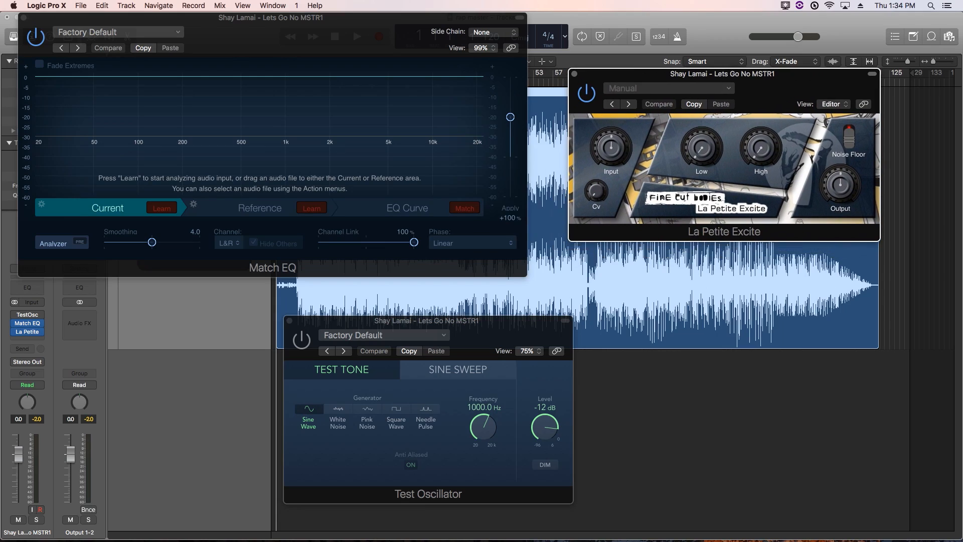
mouse_move(702, 148)
mouse_move(761, 148)
Add a Compressor after La Petite Excite and switch its model to Vintage VCA
click(27, 340)
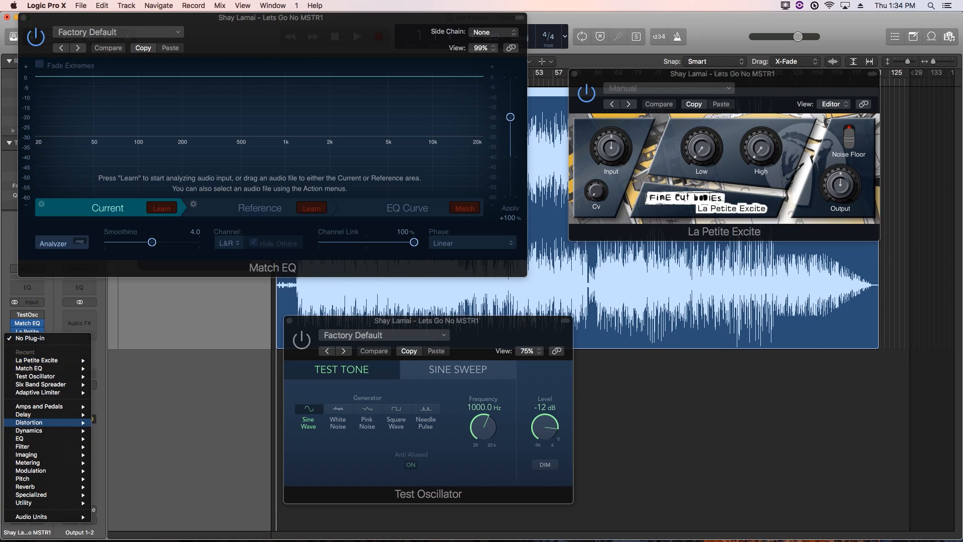
mouse_move(45, 431)
mouse_move(126, 438)
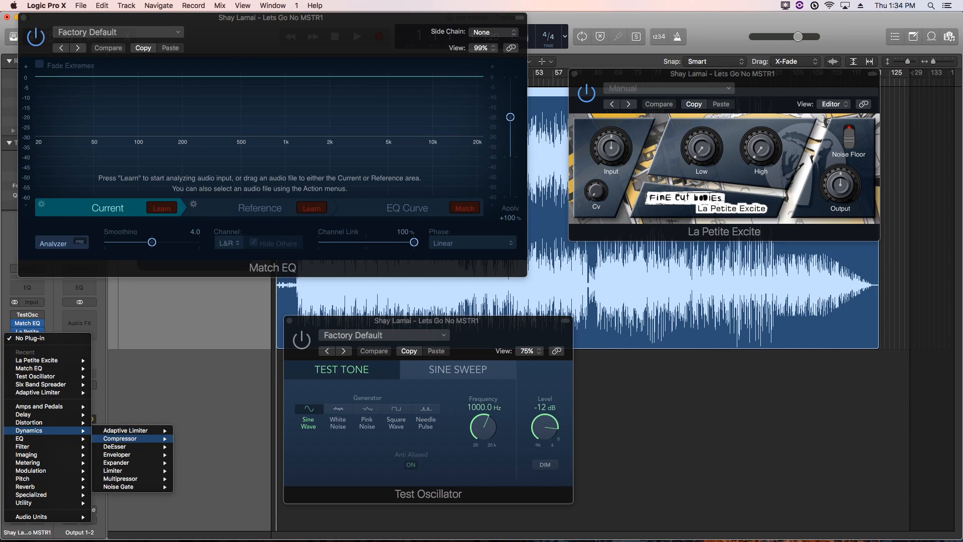
key(Escape)
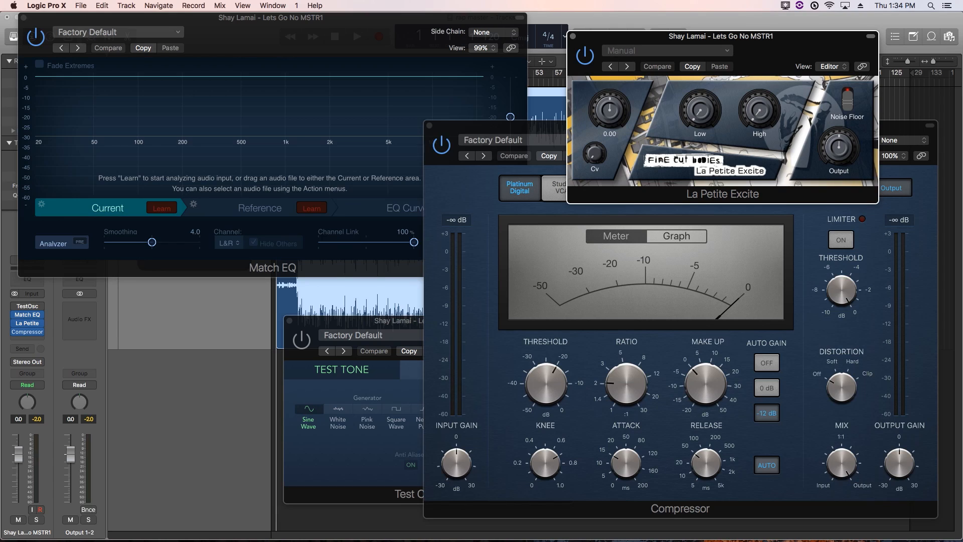
click(517, 126)
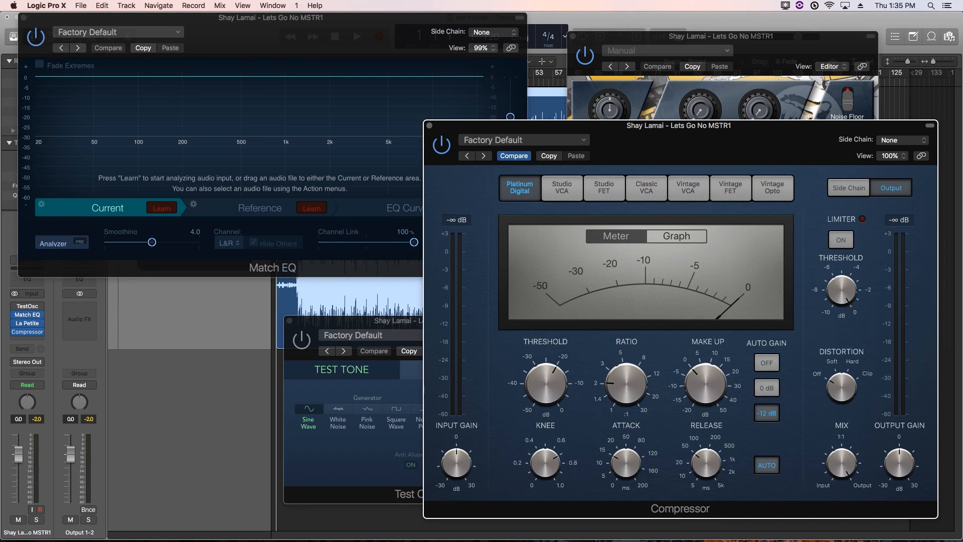
click(688, 188)
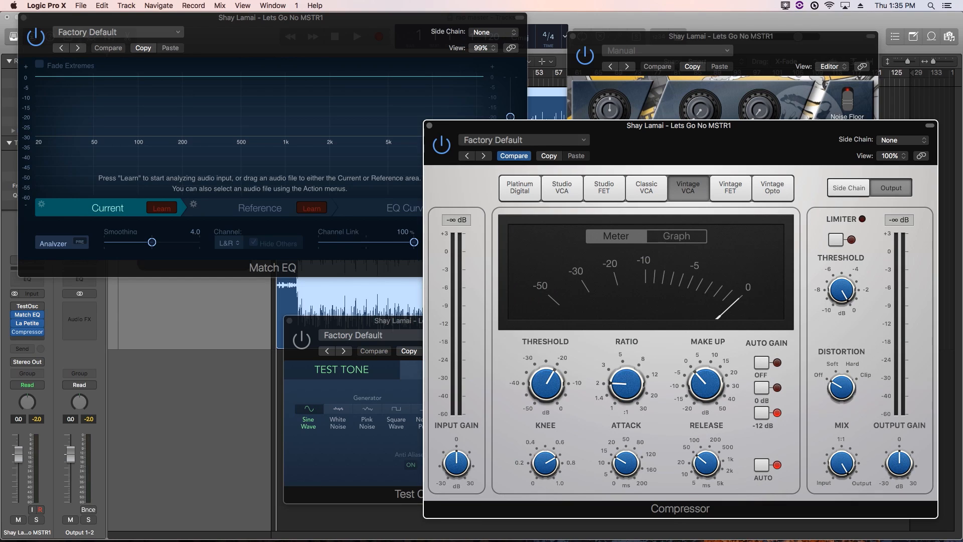
Insert a stereo Dynamics > Adaptive Limiter after the Compressor
click(27, 339)
mouse_move(27, 462)
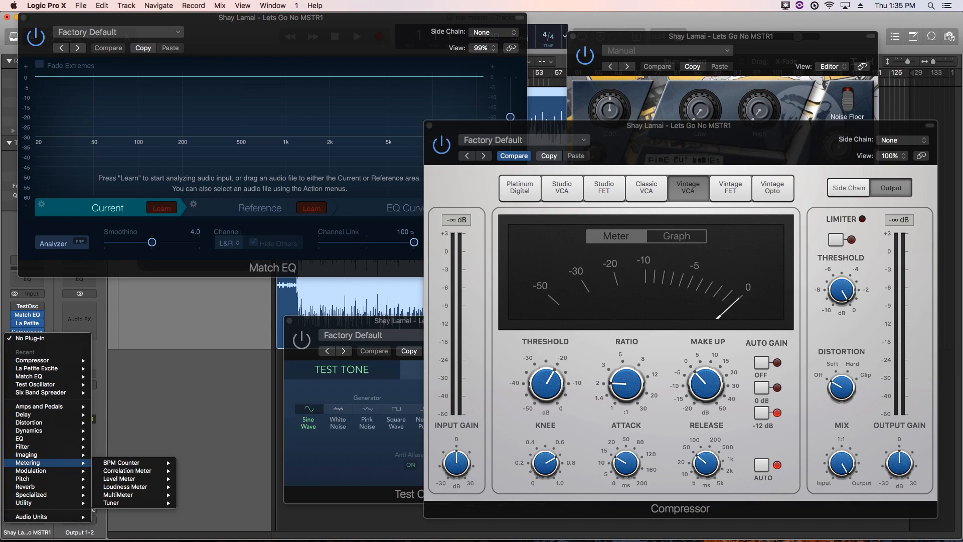
mouse_move(29, 431)
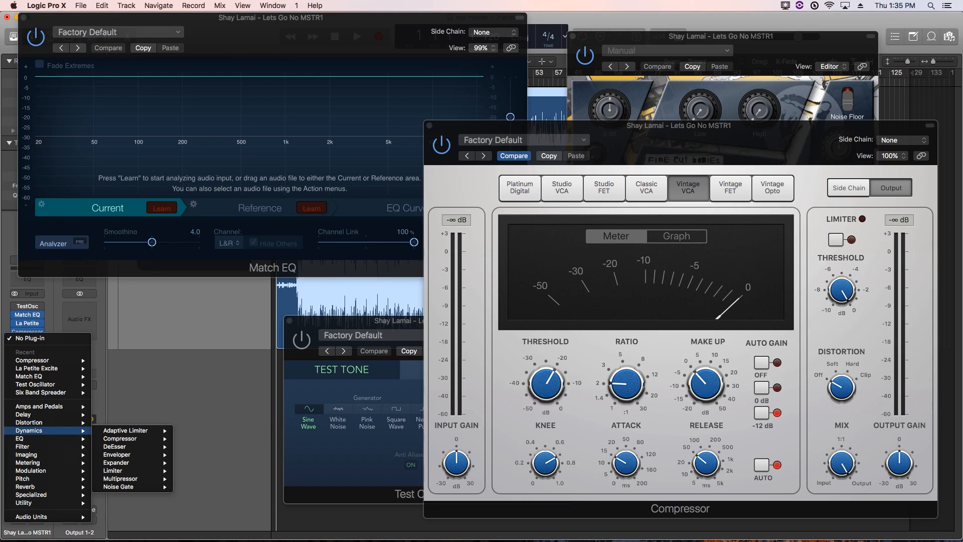
mouse_move(126, 430)
click(193, 430)
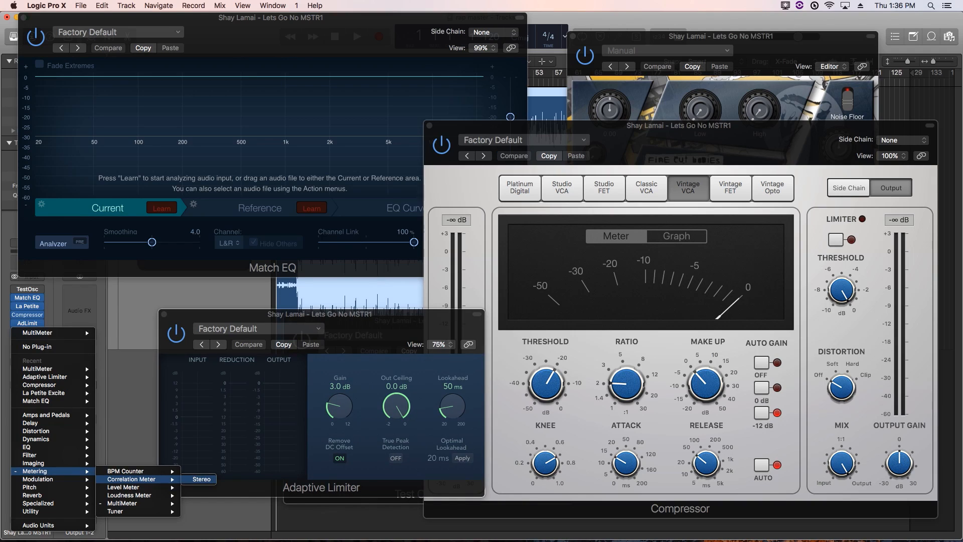
Add stereo Correlation Meter and Loudness Meter plug-ins to the end of the chain
key(Escape)
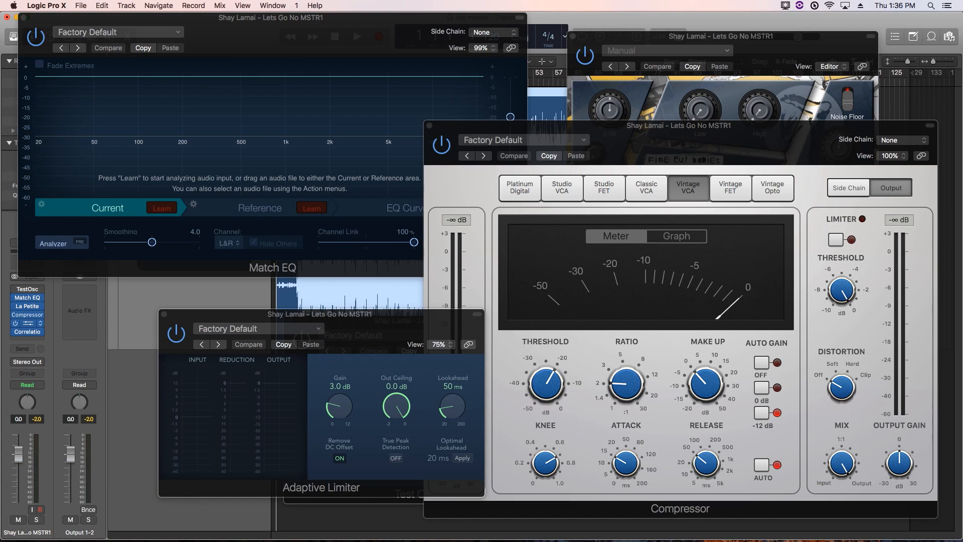
click(28, 332)
click(40, 332)
mouse_move(30, 463)
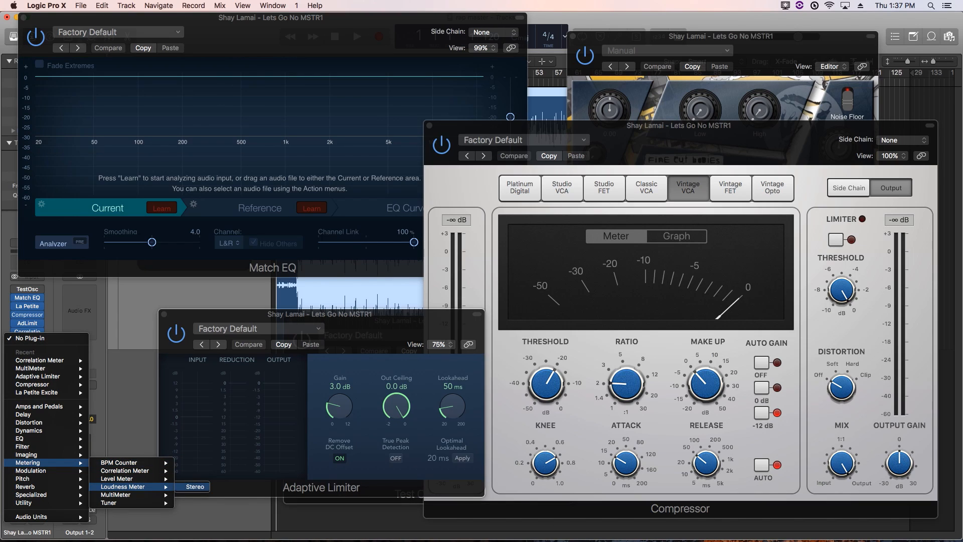
key(Escape)
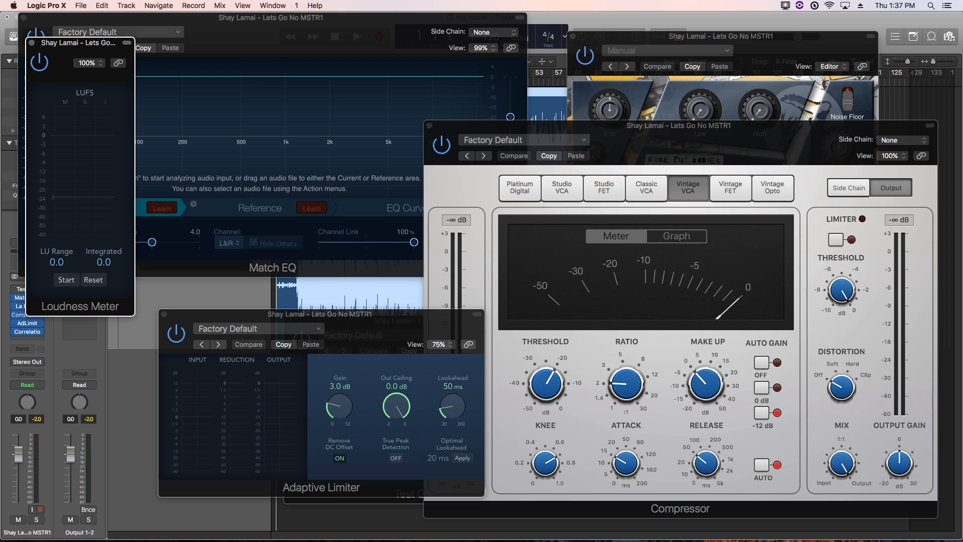
Close all plug-in windows and bypass the inserts from La Petite Excite to Loudness Meter
key(super+w)
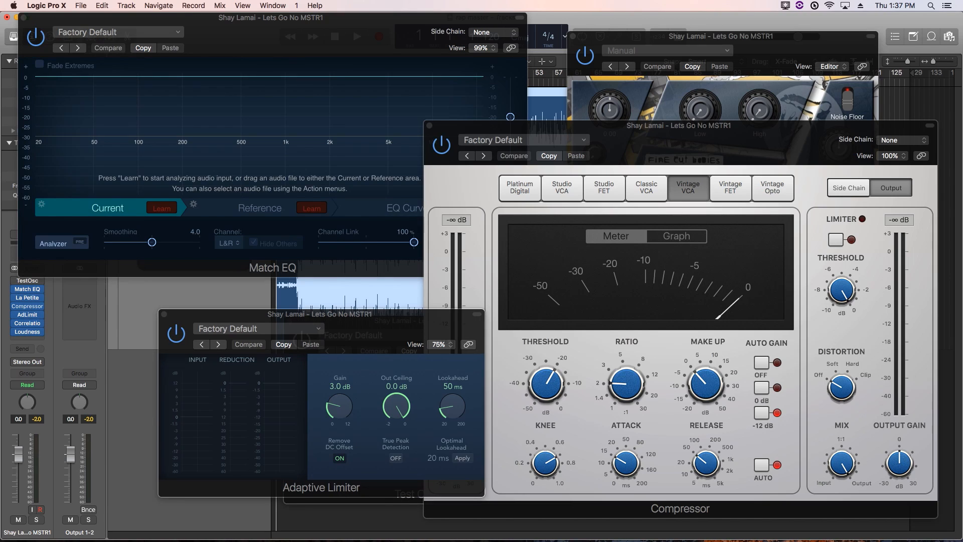
key(super+w)
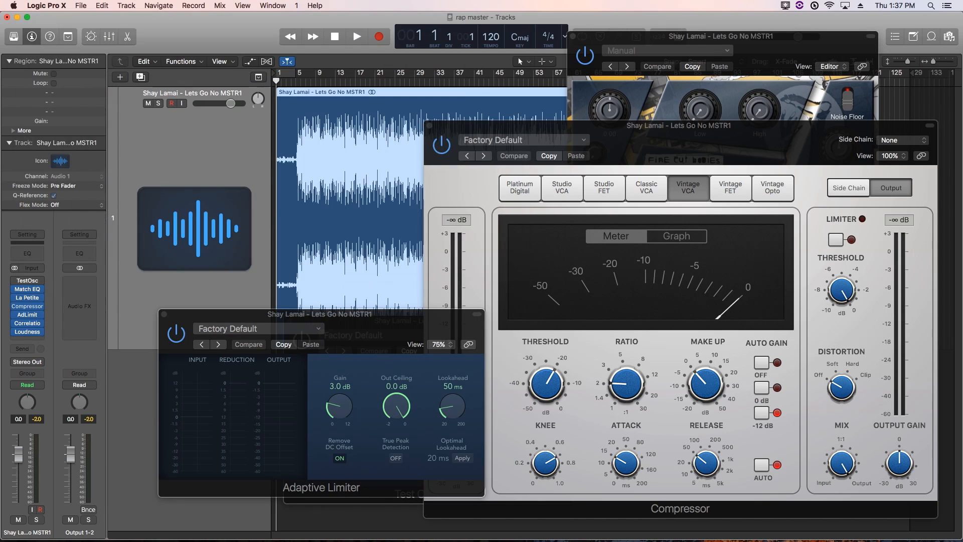
key(super+w)
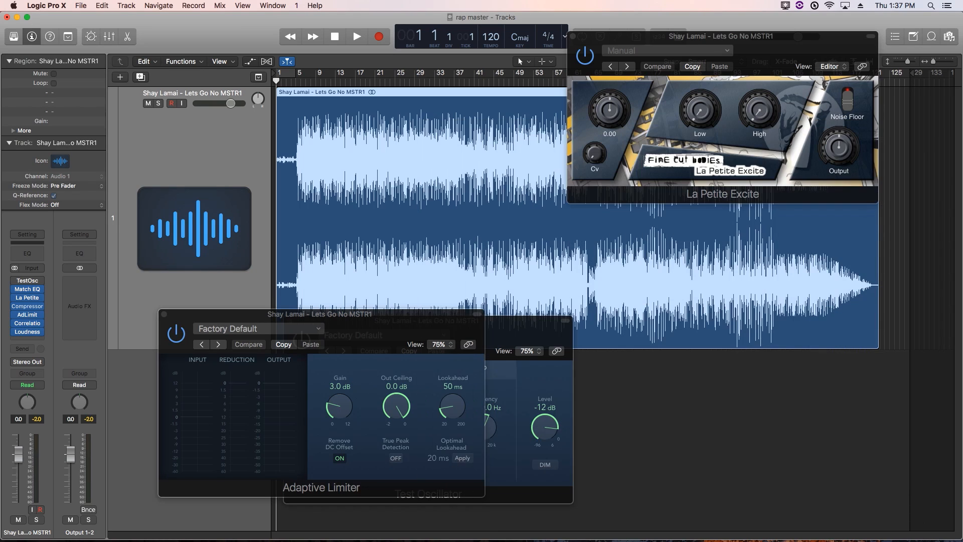
key(super+w)
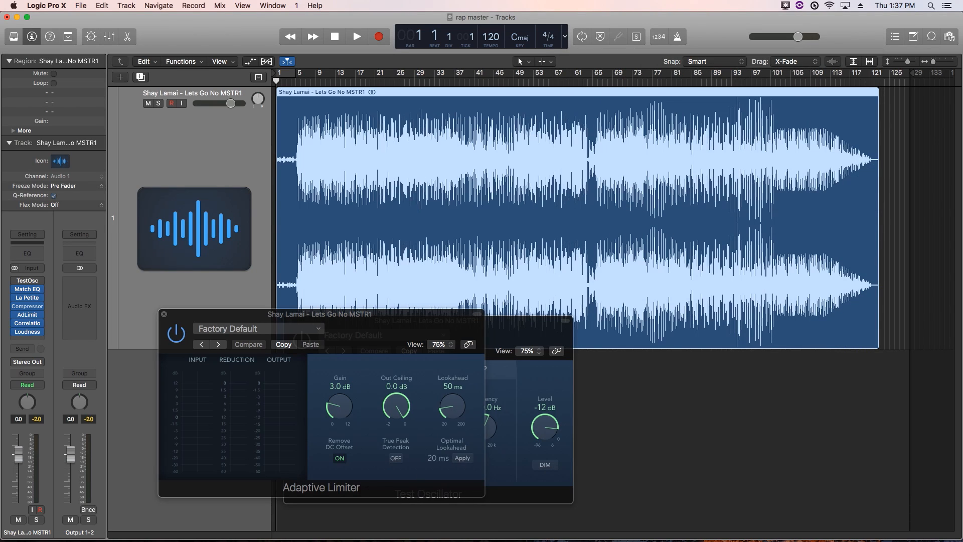
key(super+w)
drag(15, 297, 15, 331)
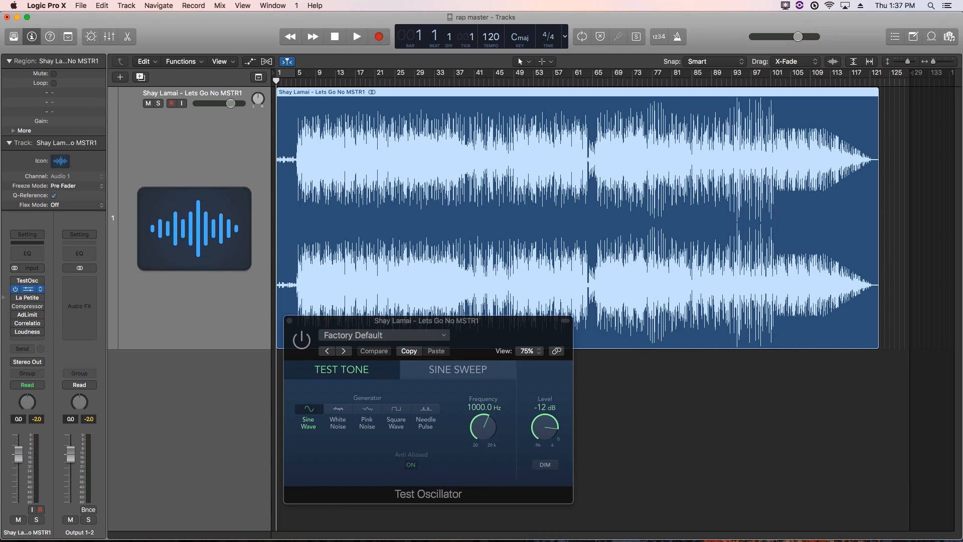
key(super+w)
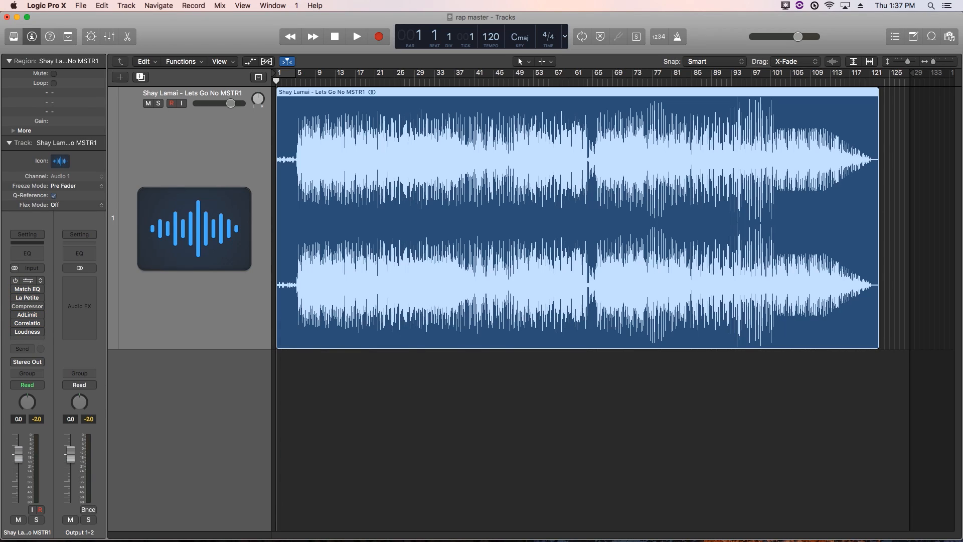
Reopen the Test Oscillator, set its generator to Pink Noise, and move the window lower right
click(28, 281)
drag(426, 320, 216, 49)
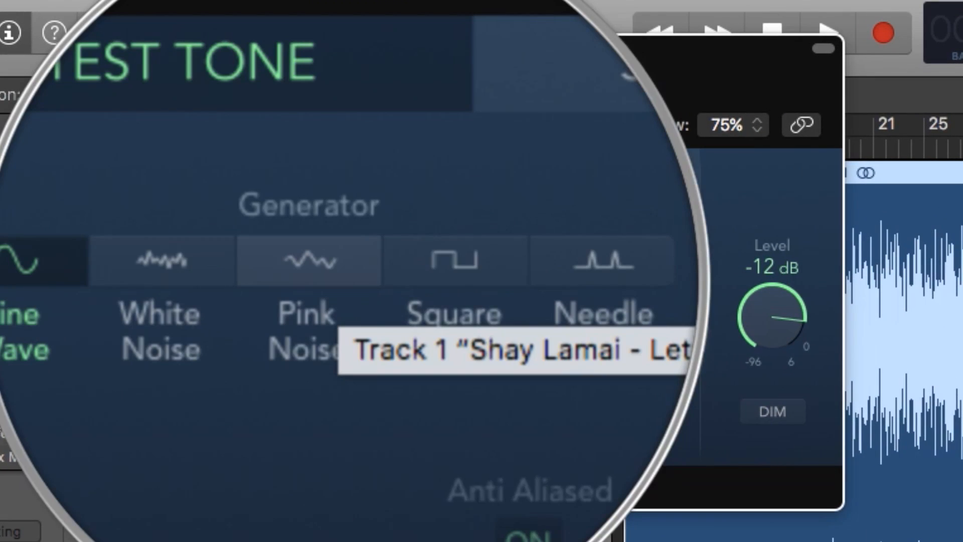
click(206, 183)
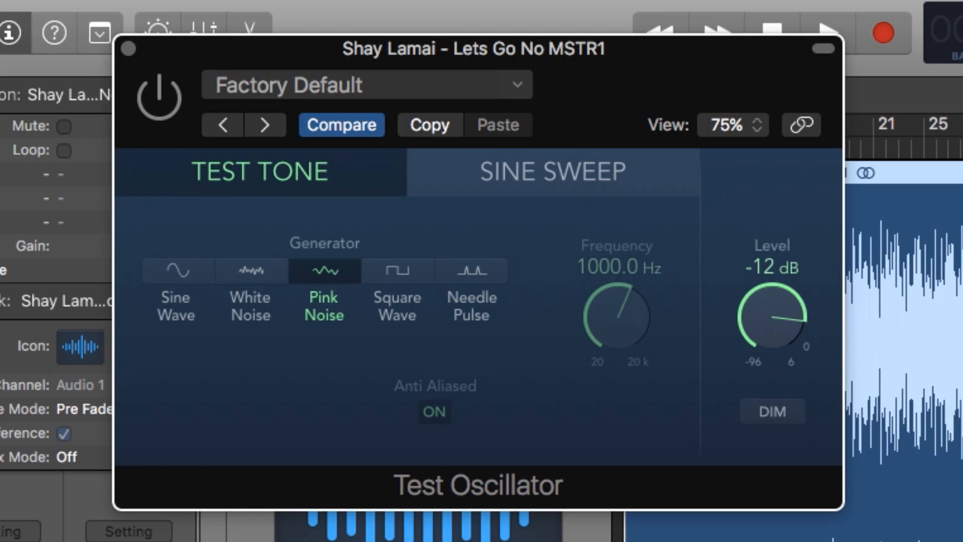
click(251, 271)
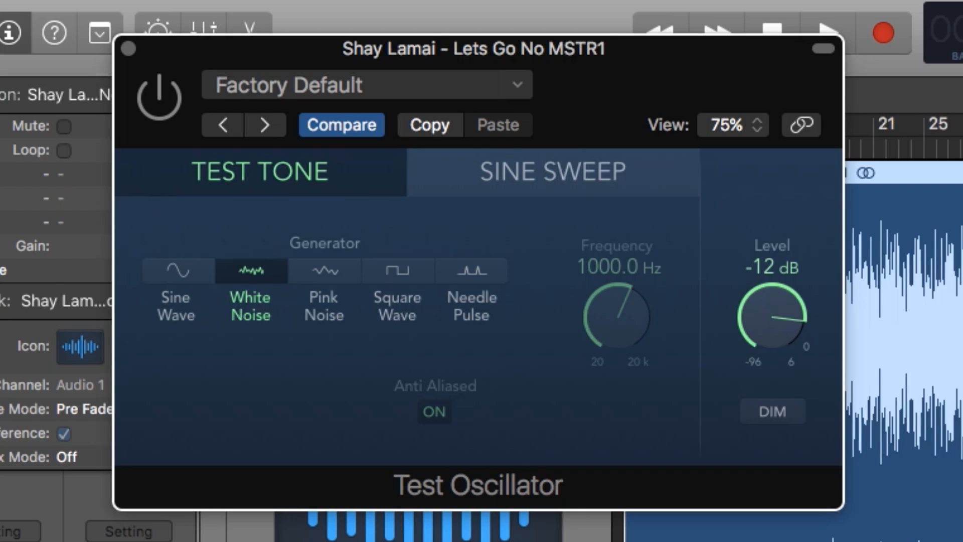
click(325, 271)
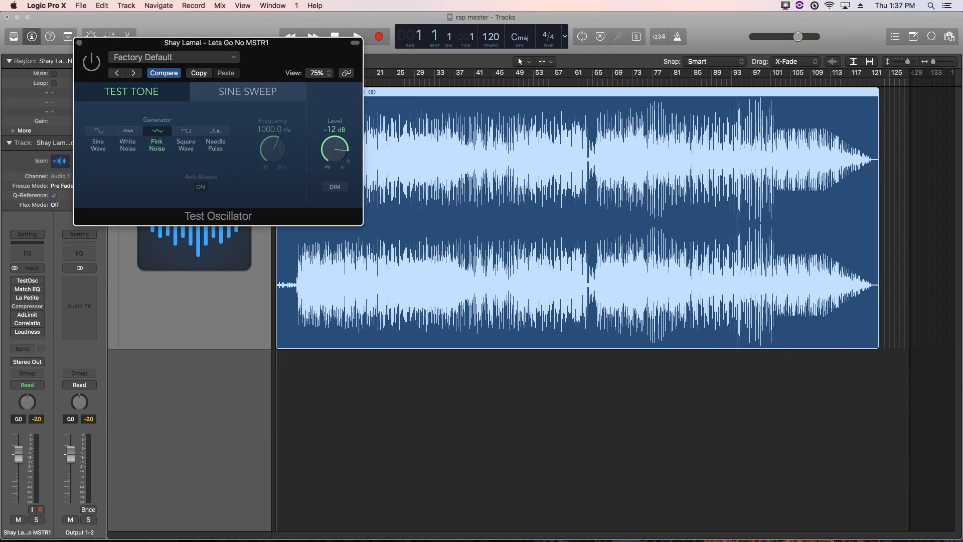
drag(217, 42, 775, 325)
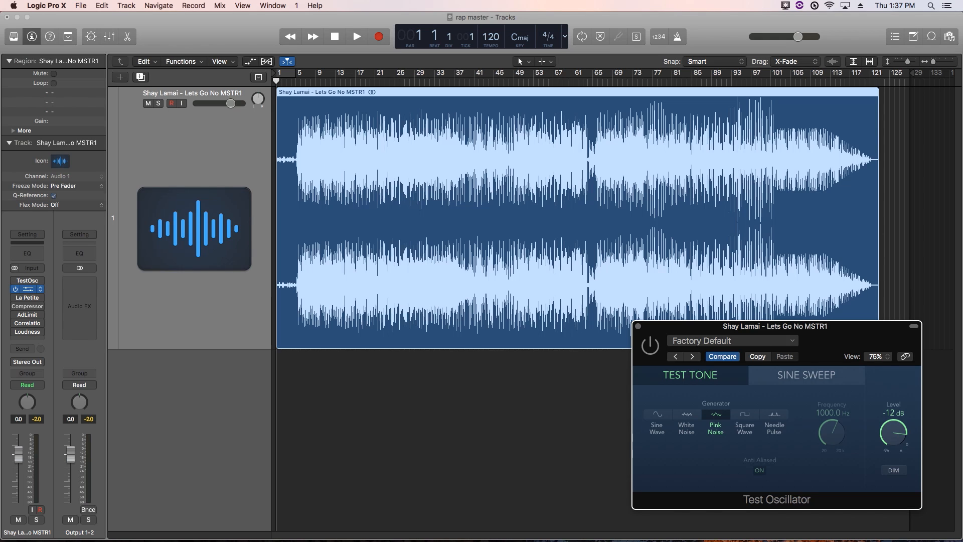
Open the Match EQ plug-in from its insert slot to learn the song's current spectrum
click(27, 289)
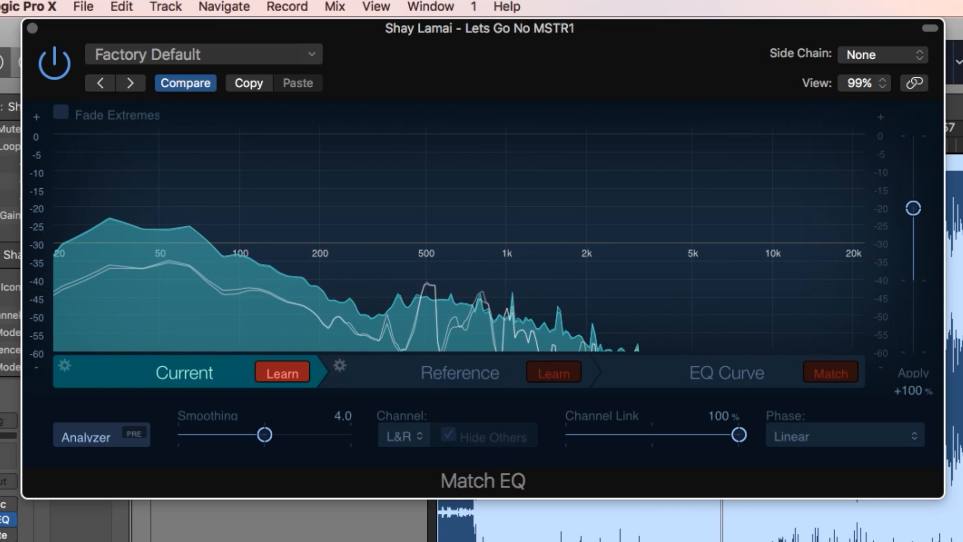
Stop playback so Match EQ's Current slot captures the song's spectrum curve
key(space)
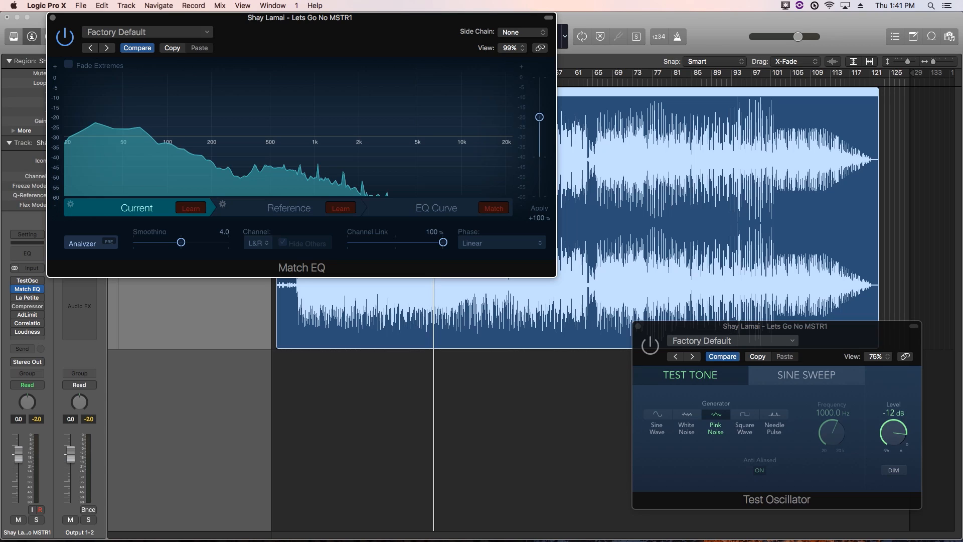
Switch Match EQ to Reference and learn the Test Oscillator's pink-noise spectrum
click(289, 208)
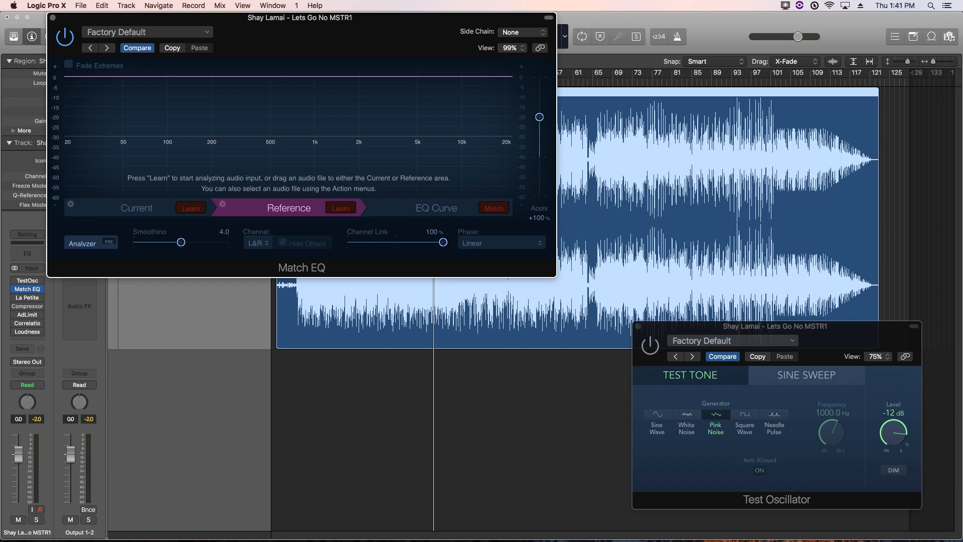
click(650, 346)
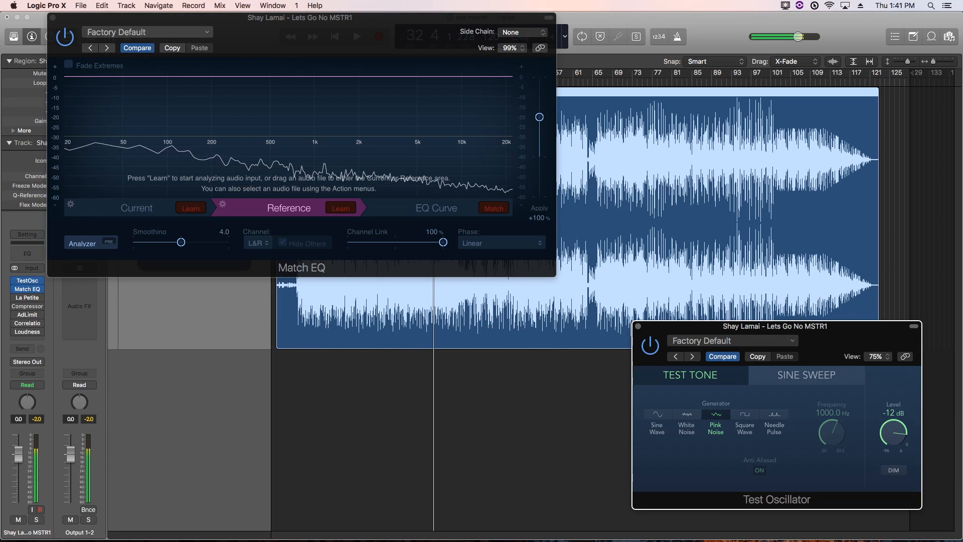
click(341, 208)
click(341, 208)
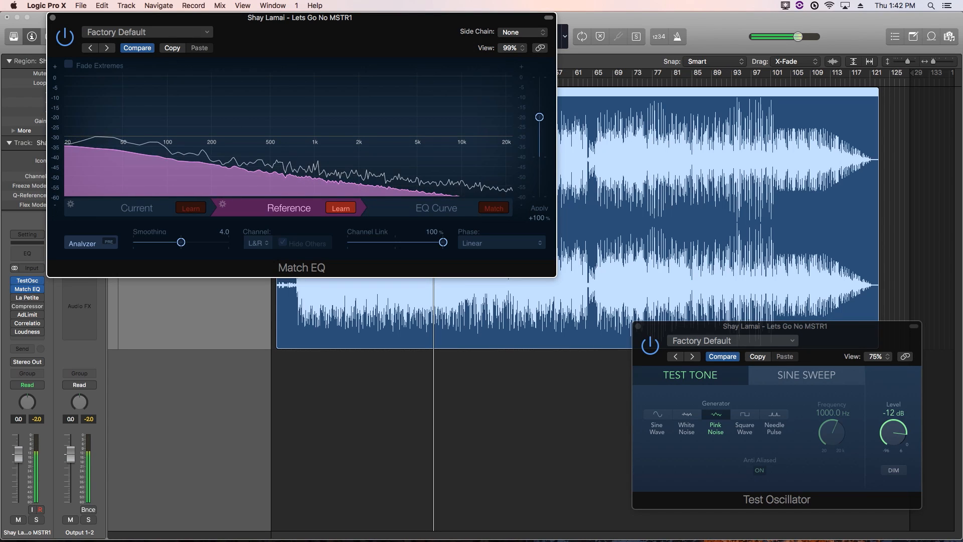
click(340, 207)
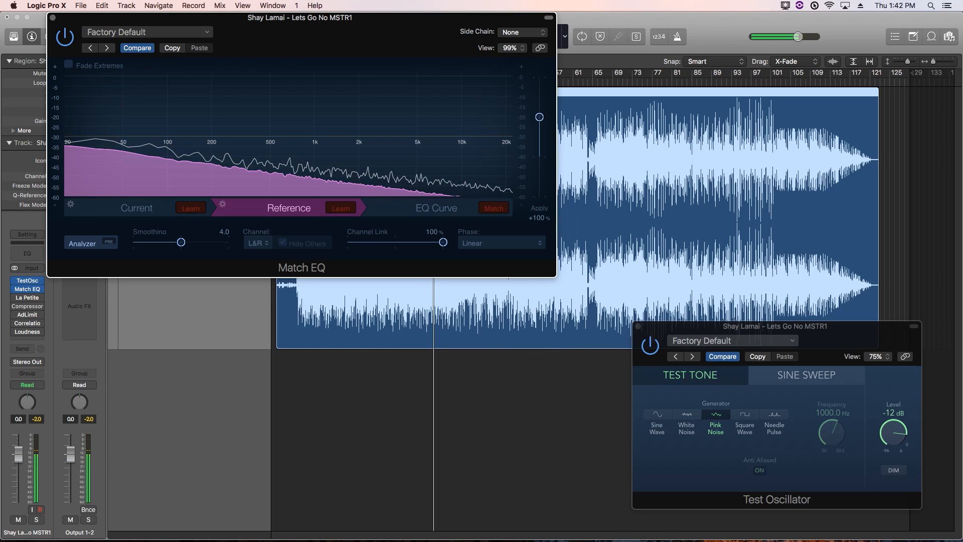
Bypass the Test Oscillator, set its slot to No Plug-in, and reposition the Match EQ window
click(650, 346)
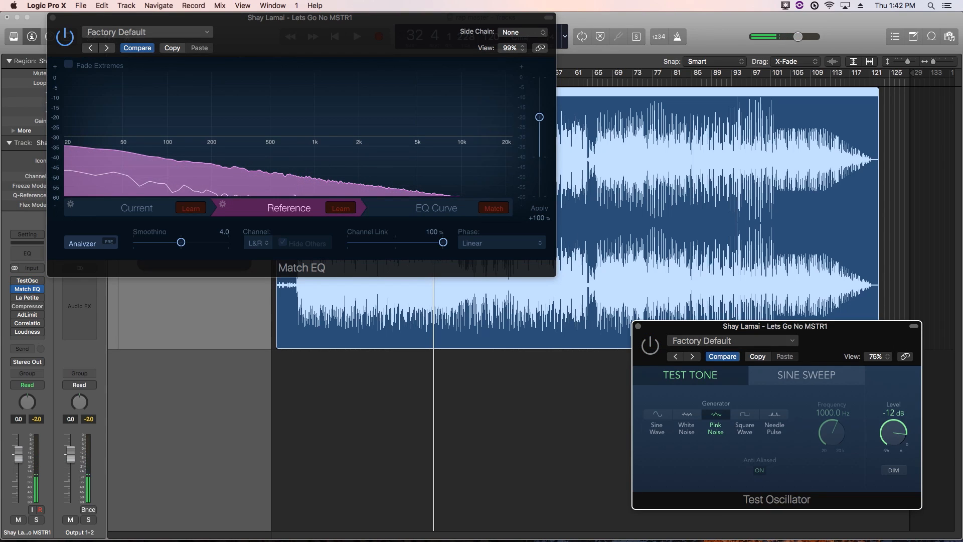
mouse_move(28, 281)
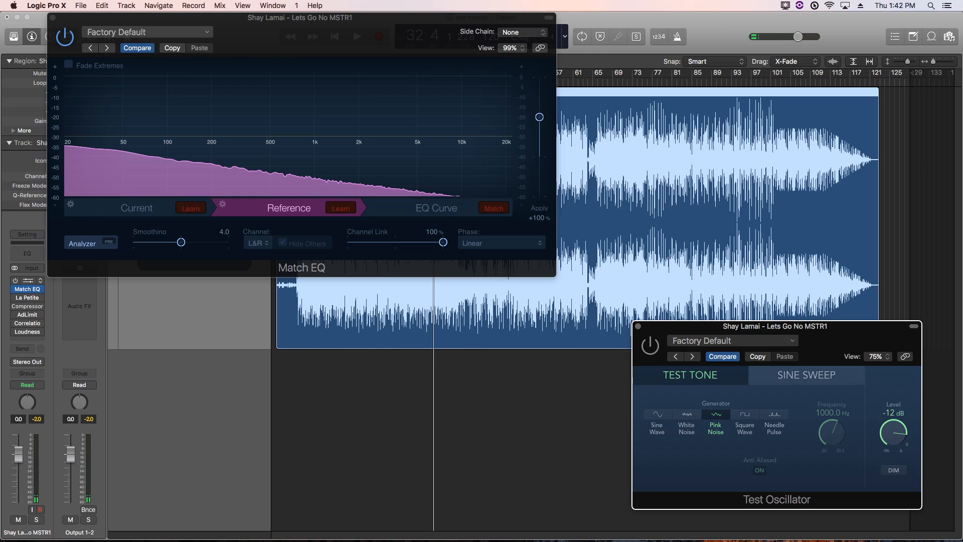
click(40, 281)
click(37, 295)
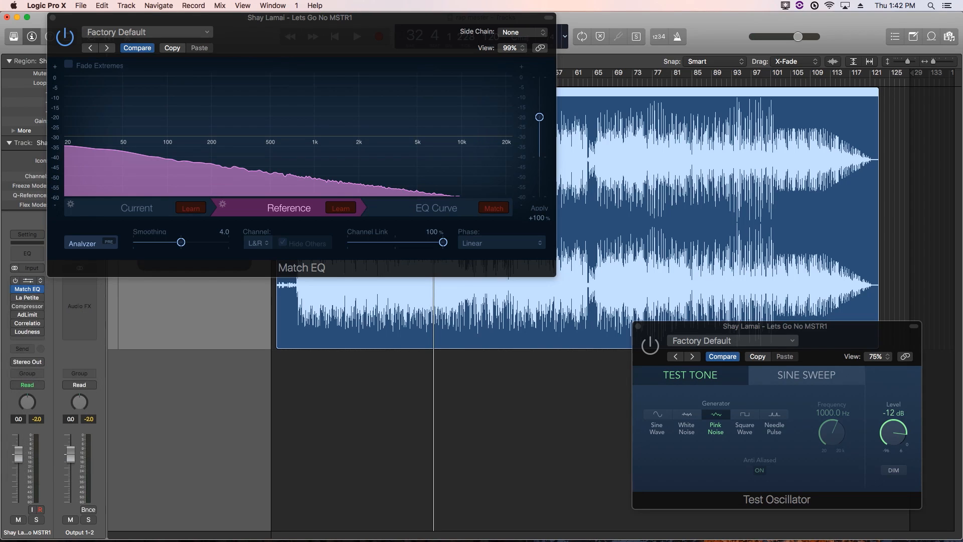
drag(226, 18, 557, 233)
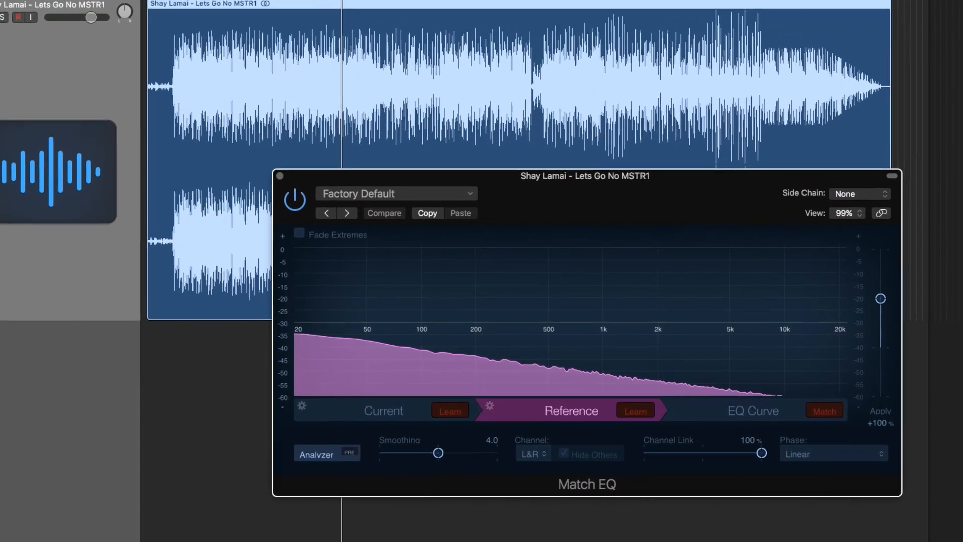
Compare the song's current spectrum with the reference spectrum in Match EQ and reposition its window
click(468, 422)
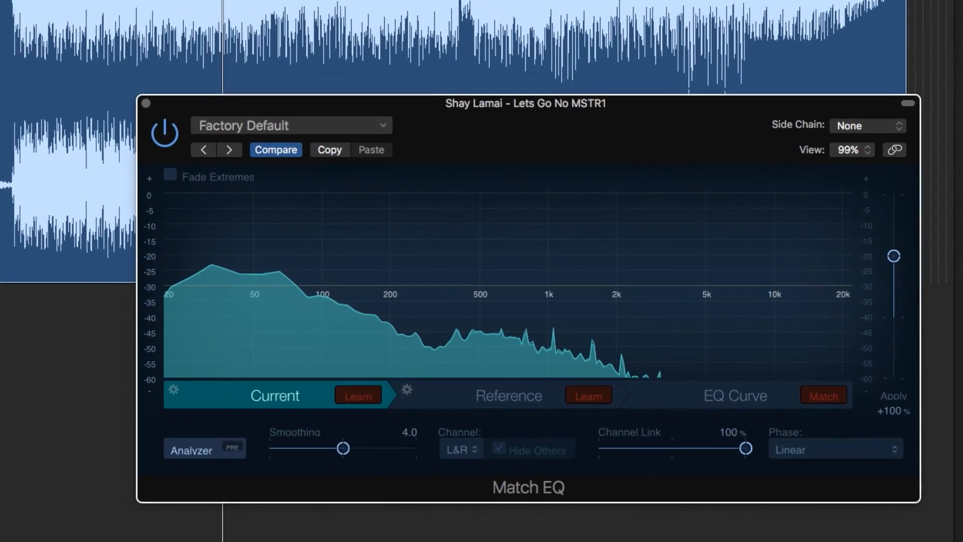
click(457, 383)
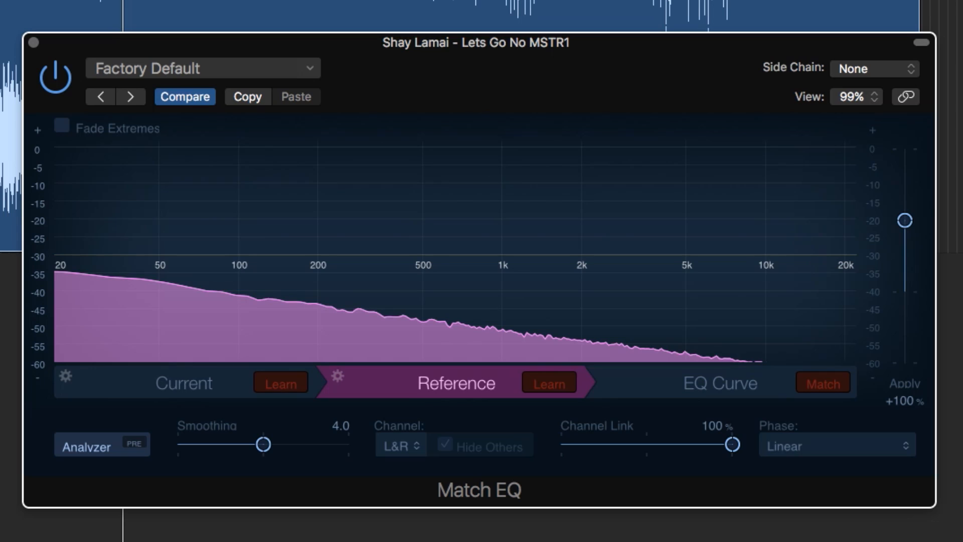
click(184, 384)
click(457, 383)
click(184, 384)
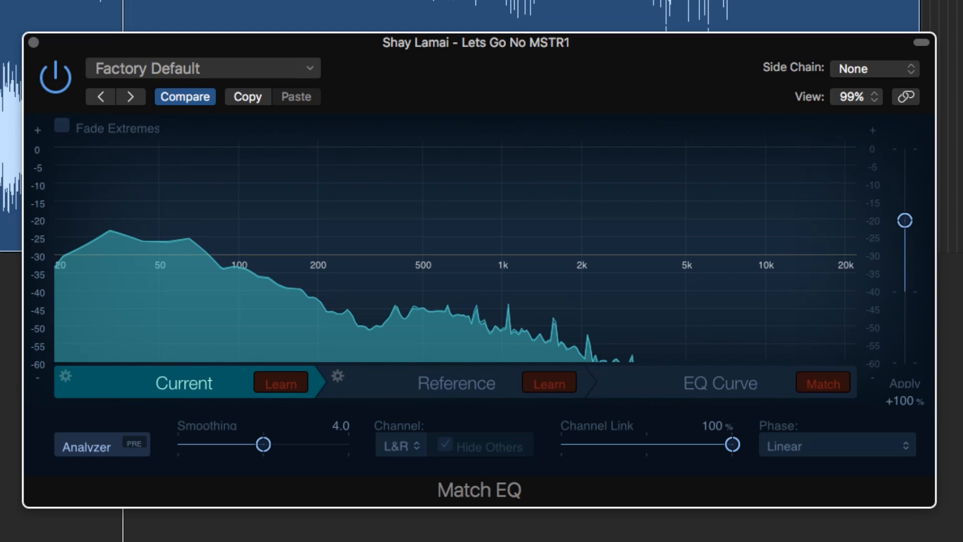
click(456, 383)
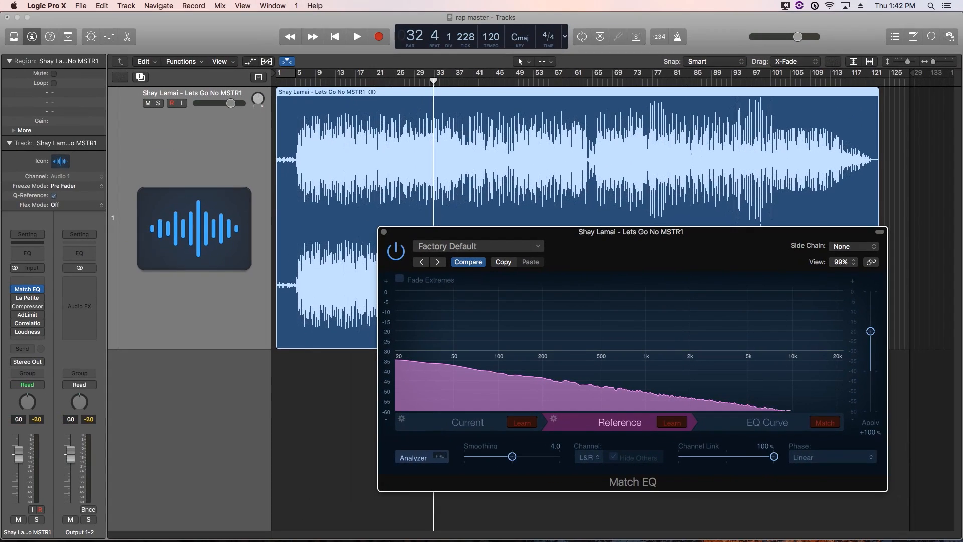
drag(502, 232, 265, 187)
Review the current, reference and EQ Curve views, then compute the matching curve
click(232, 378)
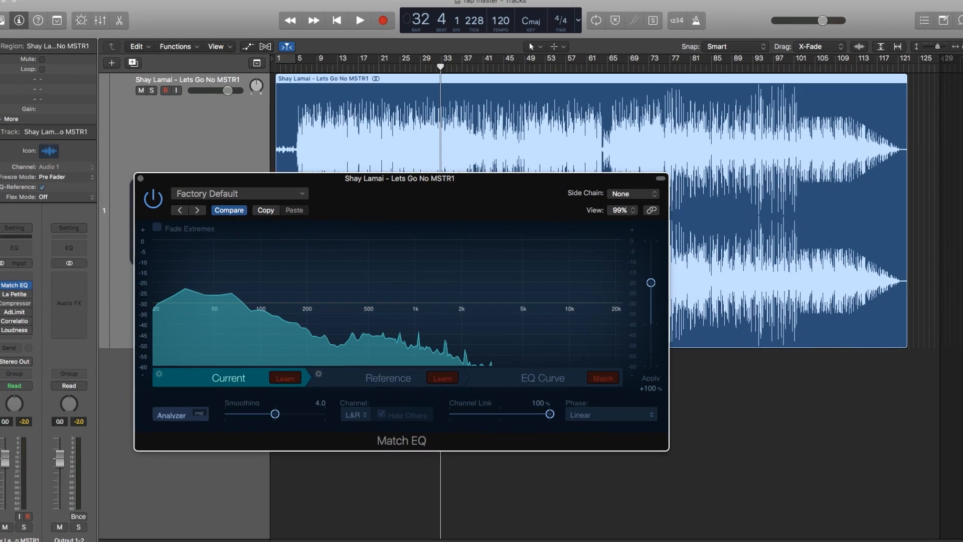
click(384, 378)
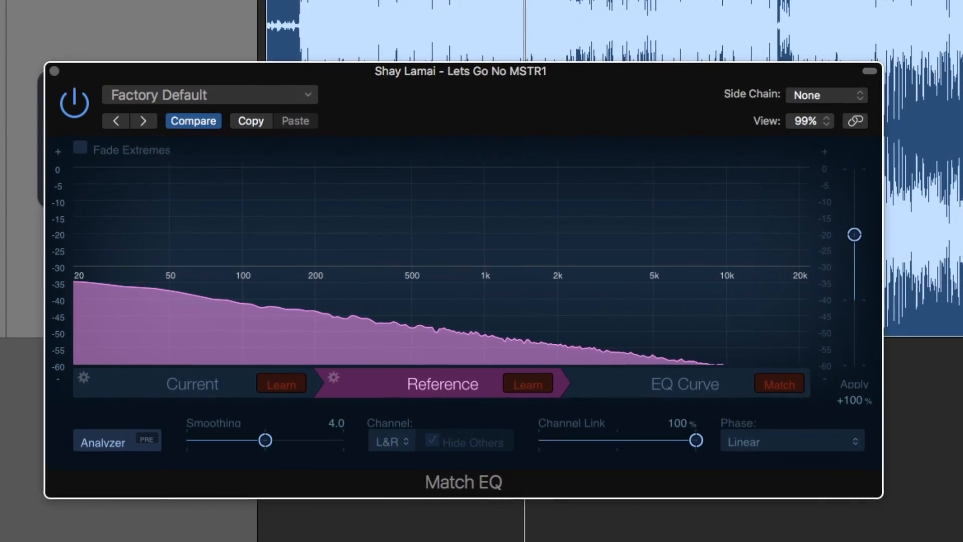
click(722, 385)
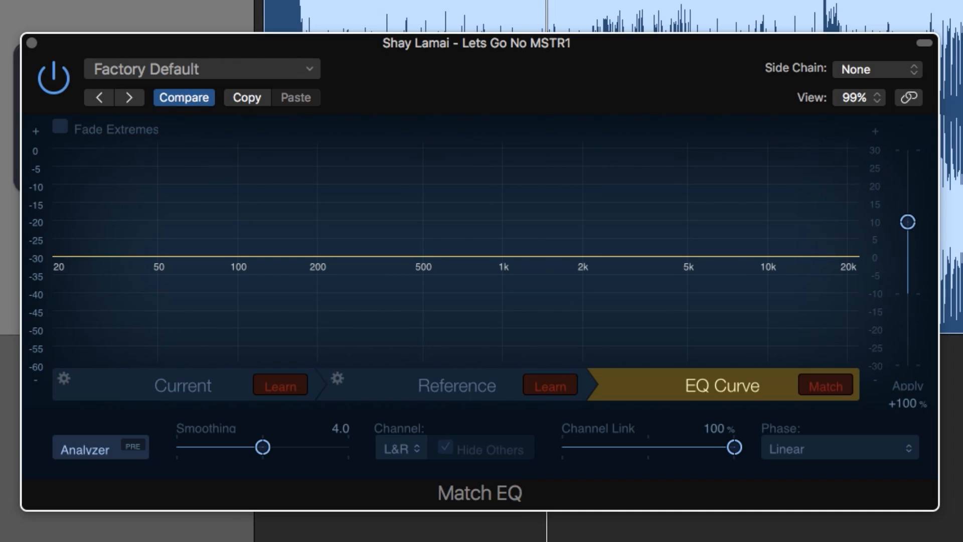
click(183, 386)
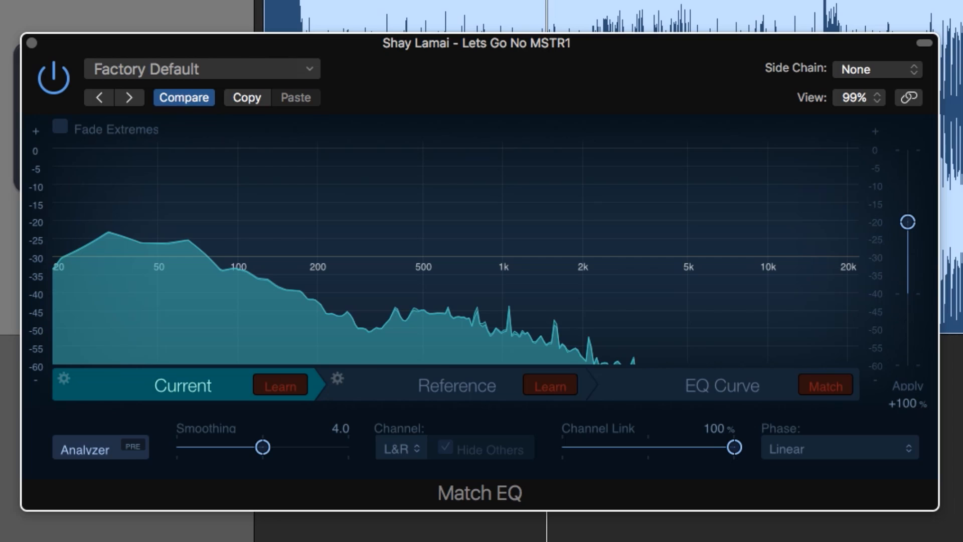
click(457, 385)
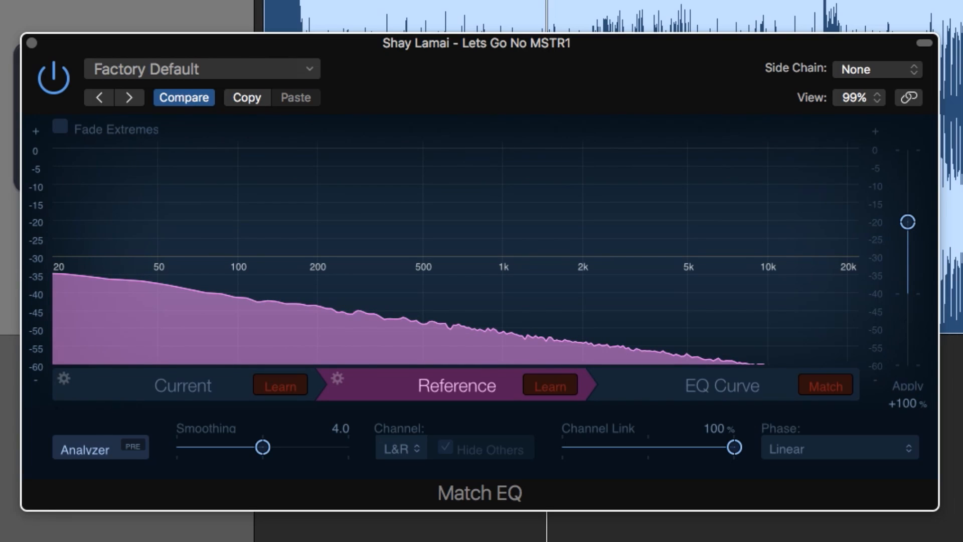
click(723, 385)
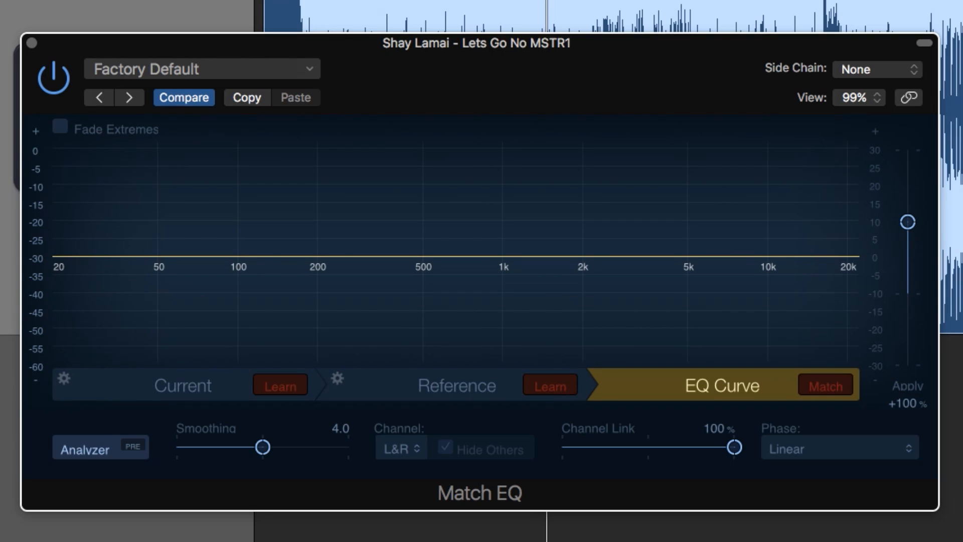
click(826, 385)
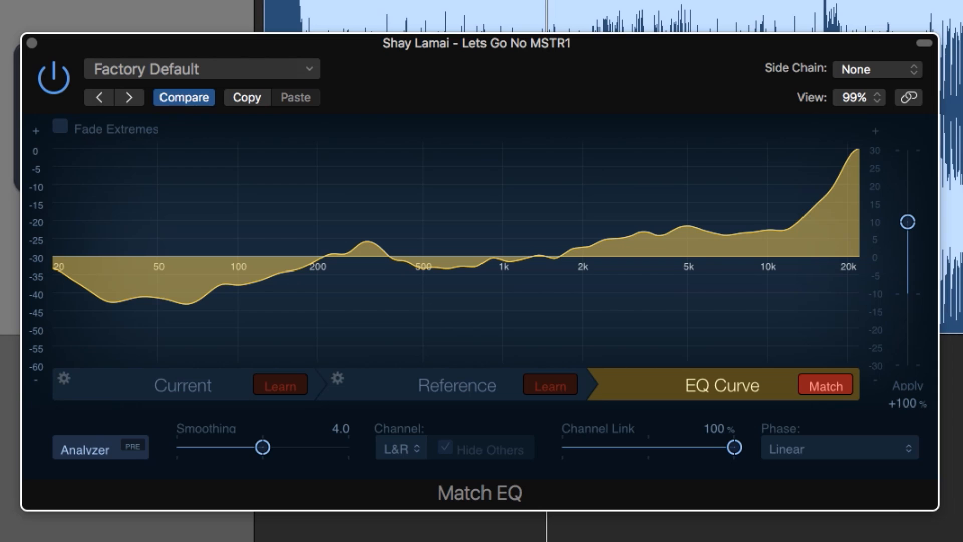
Compare the reference and current spectra with the matched curve, then play the song with Match EQ on
click(456, 386)
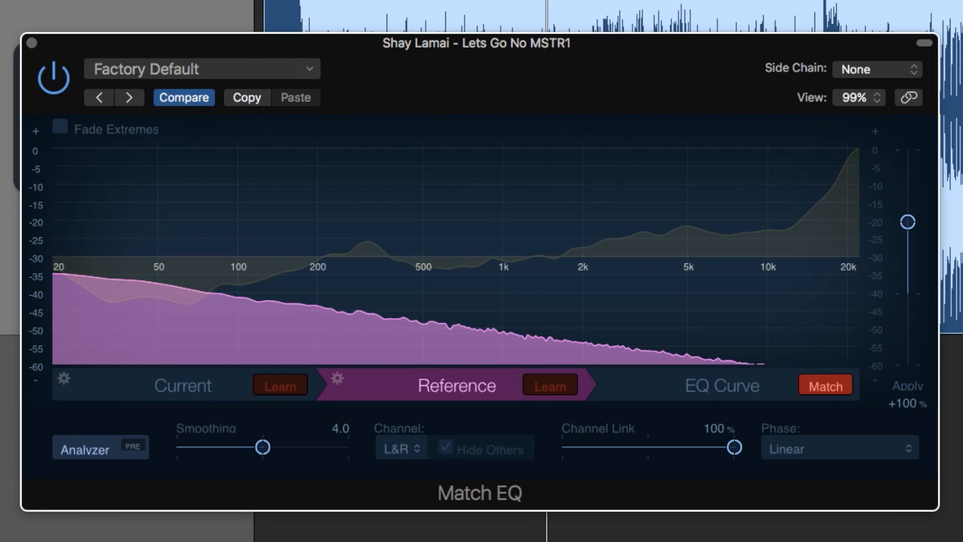
click(184, 385)
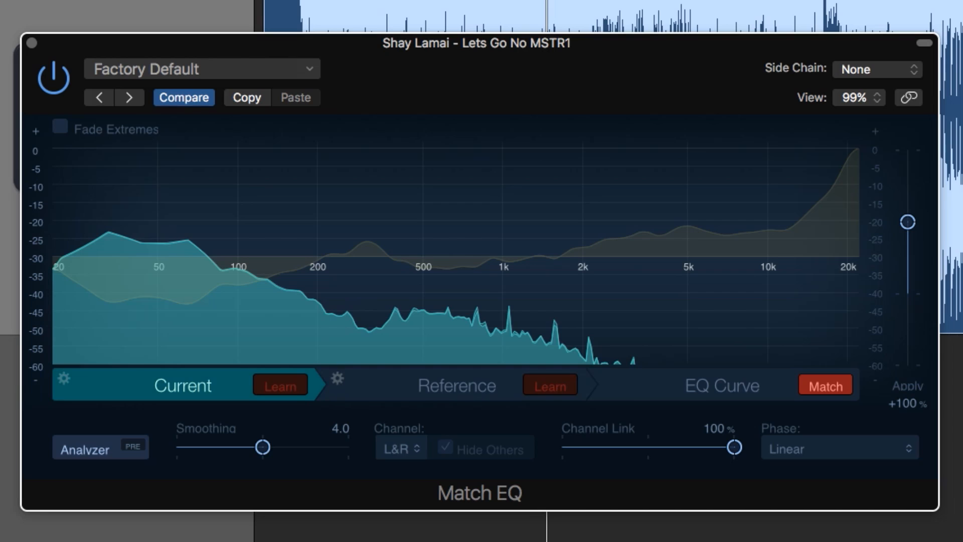
click(456, 385)
click(722, 385)
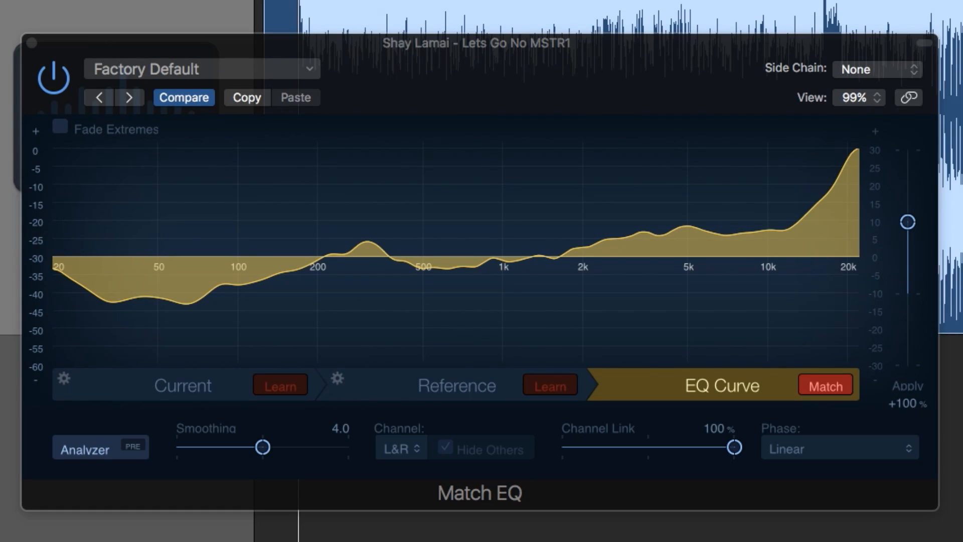
key(space)
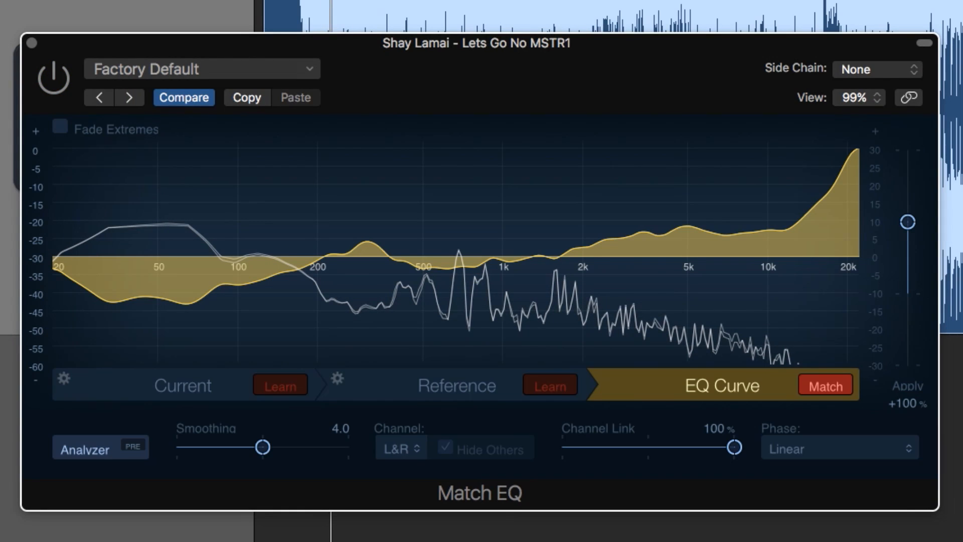
click(53, 78)
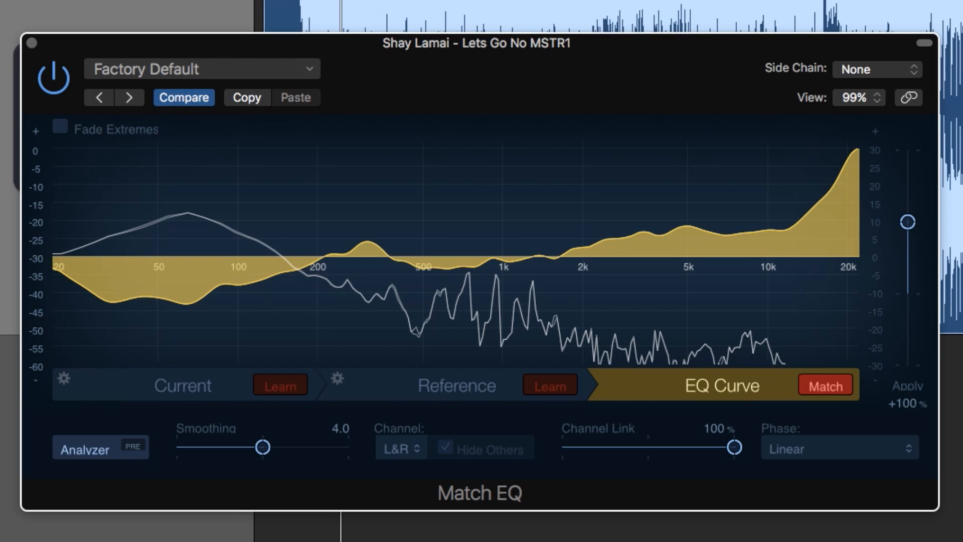
Scale the matched EQ's Apply amount to +62% and enable Fade Extremes
drag(908, 222, 908, 248)
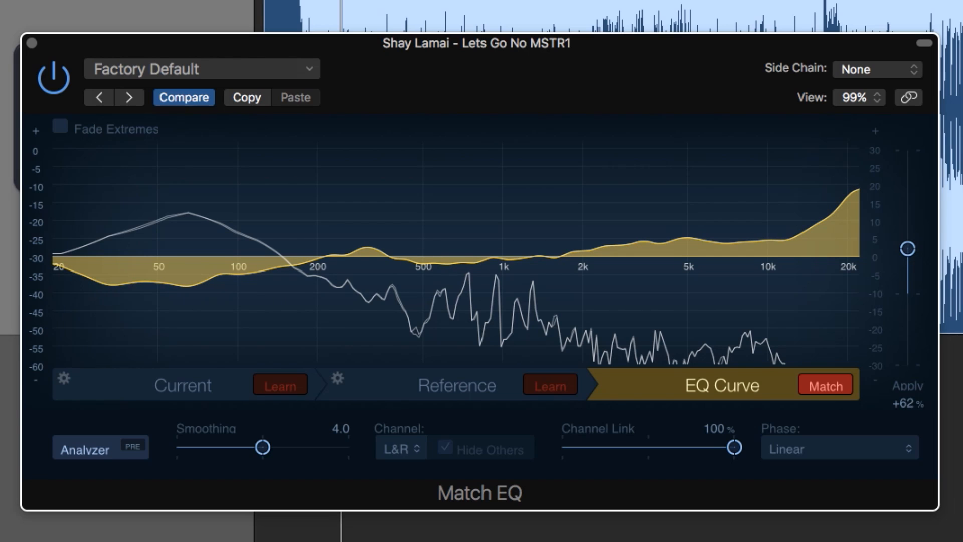
click(59, 126)
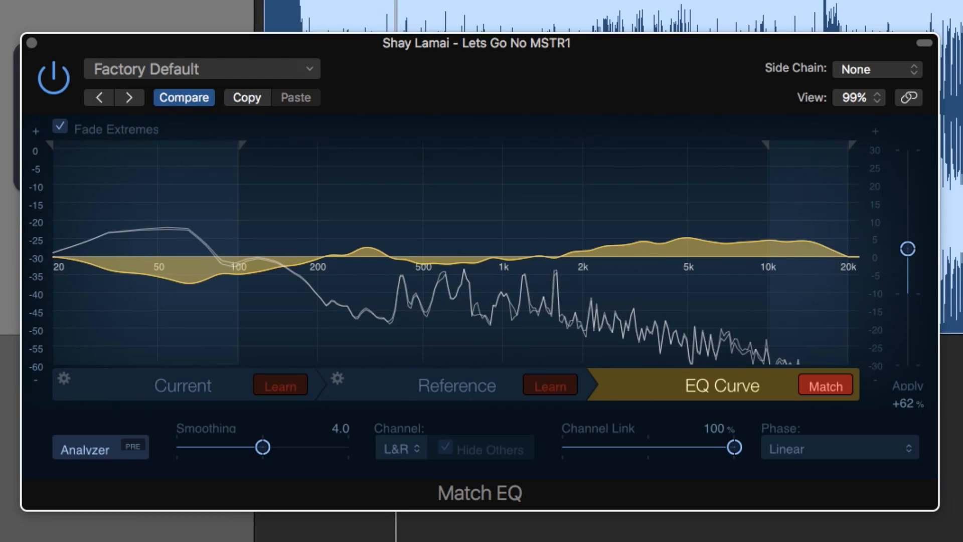
Move the left Fade Extremes boundary right to about 200 Hz
mouse_move(241, 145)
mouse_down()
mouse_move(69, 145)
mouse_move(366, 145)
mouse_move(341, 145)
mouse_up()
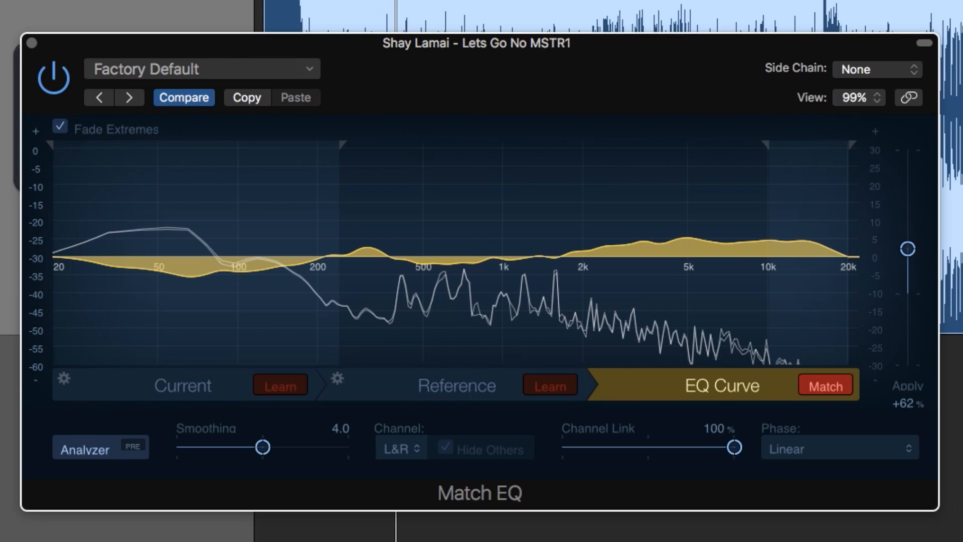
Add a widened low boost near 34 Hz and a +7.6 dB boost near 75 Hz, and narrow the high fade
drag(115, 258, 112, 238)
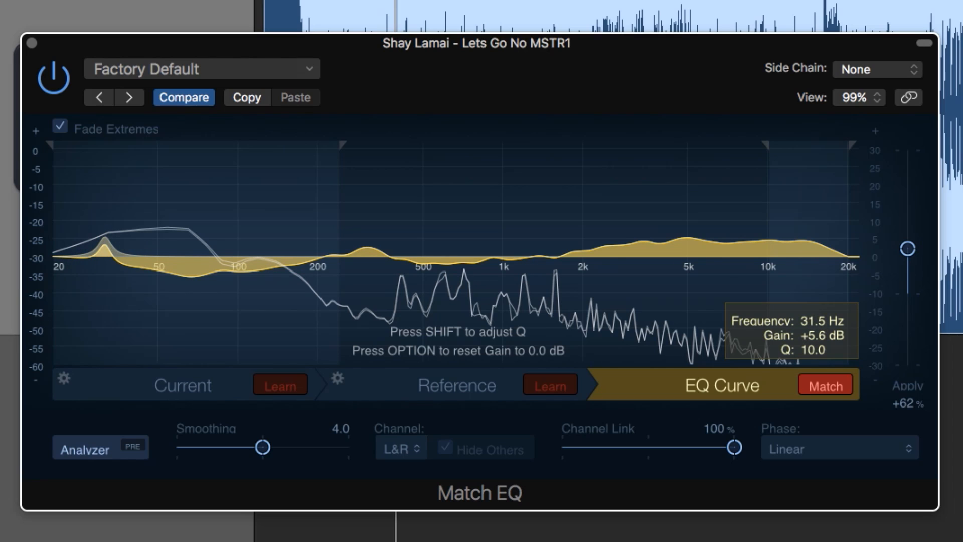
drag(112, 237, 132, 234)
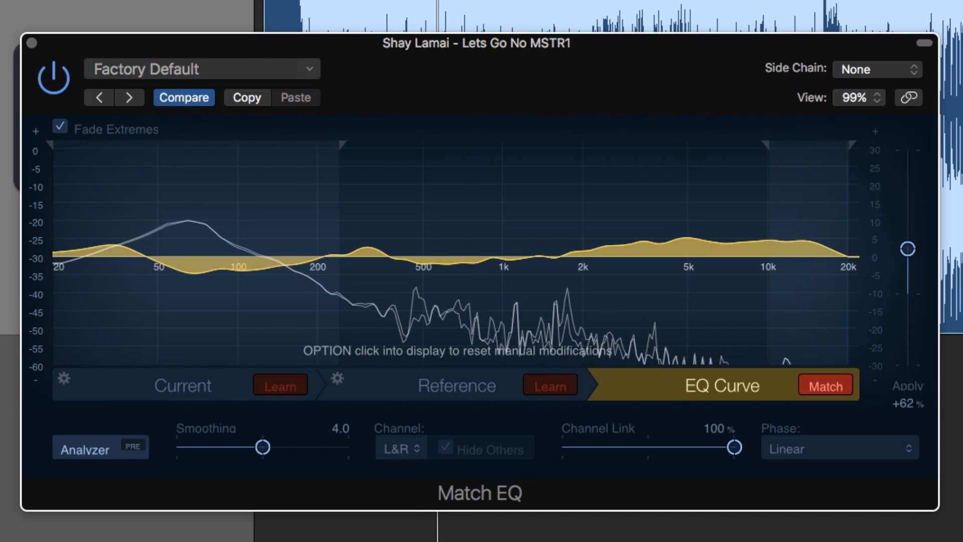
drag(211, 257, 189, 241)
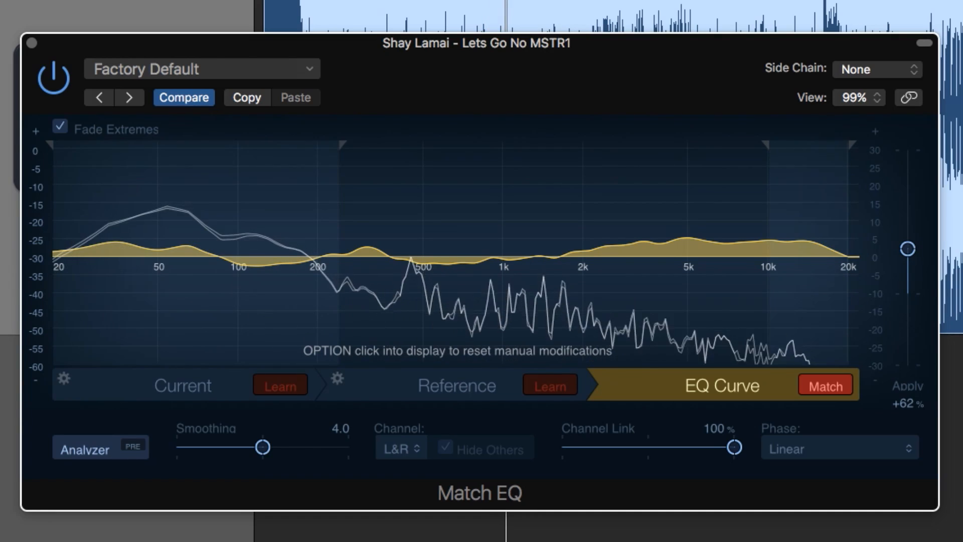
drag(852, 145, 862, 145)
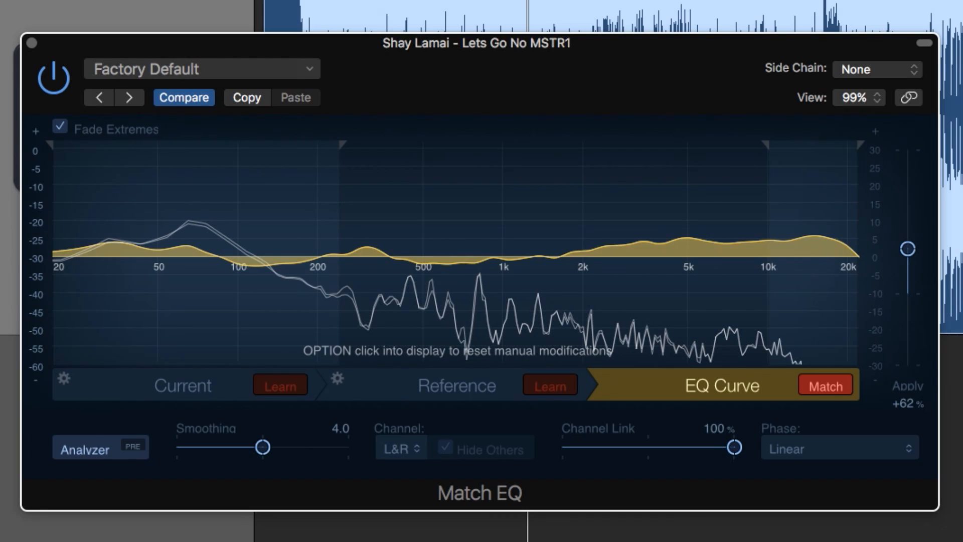
Check the reference spectrum against the EQ curve once more and close Match EQ
click(457, 386)
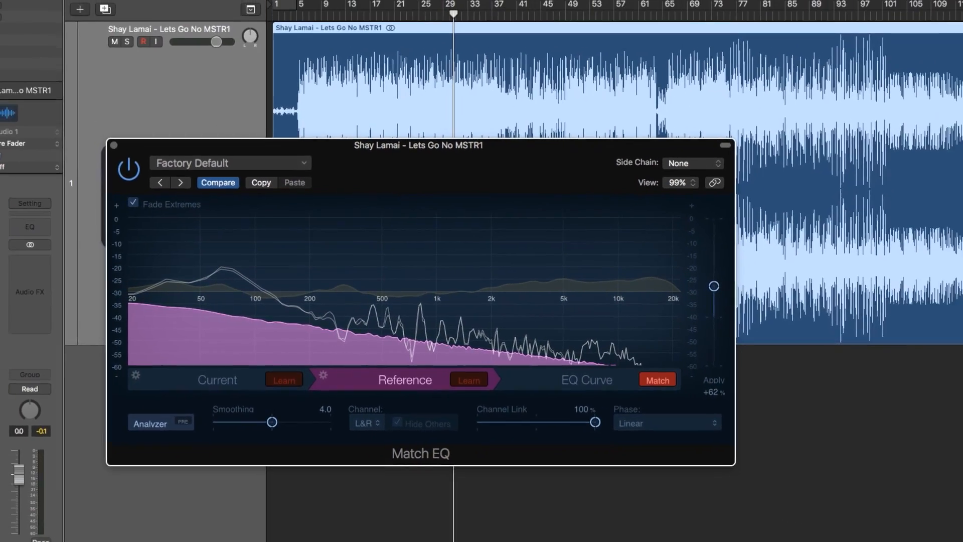
click(723, 386)
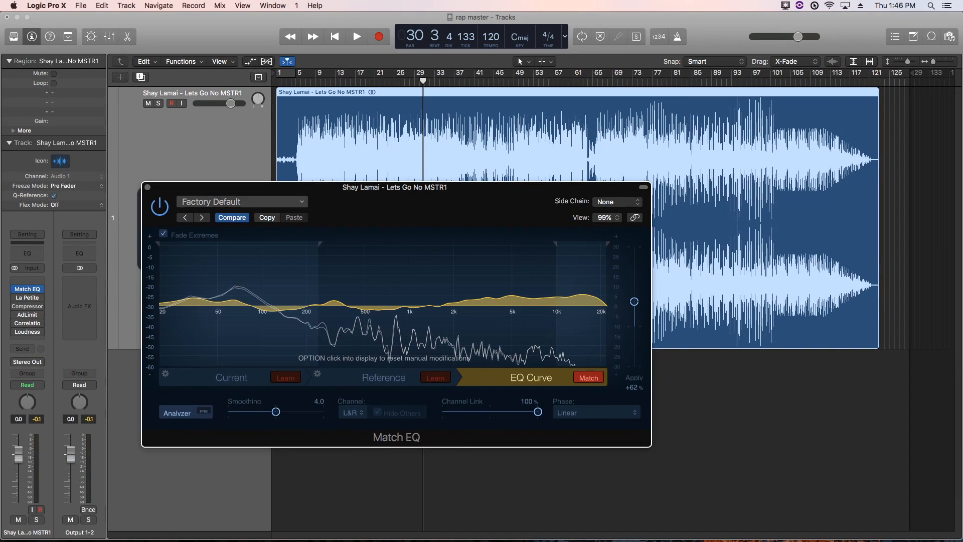
click(147, 187)
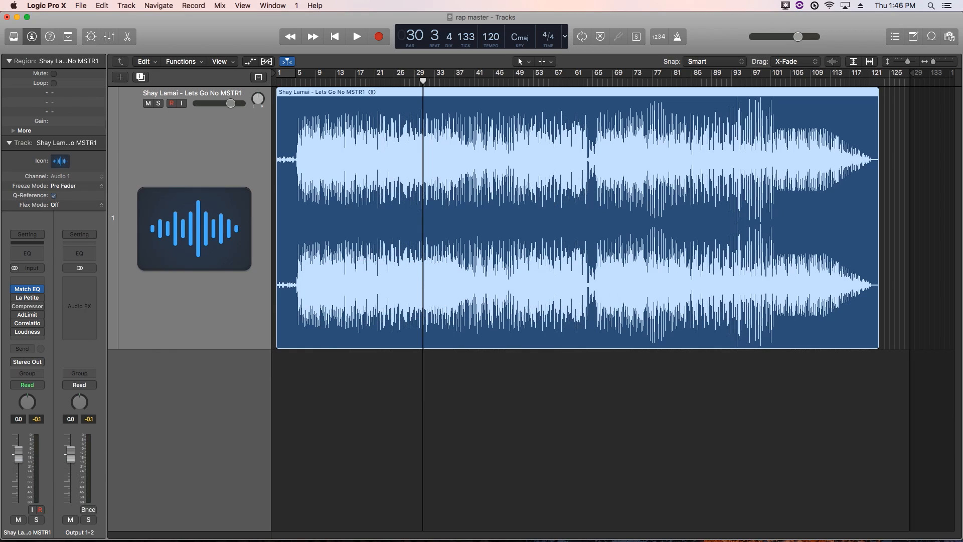
Bring up La Petite Excite and position its window down-left over the tracks
click(28, 298)
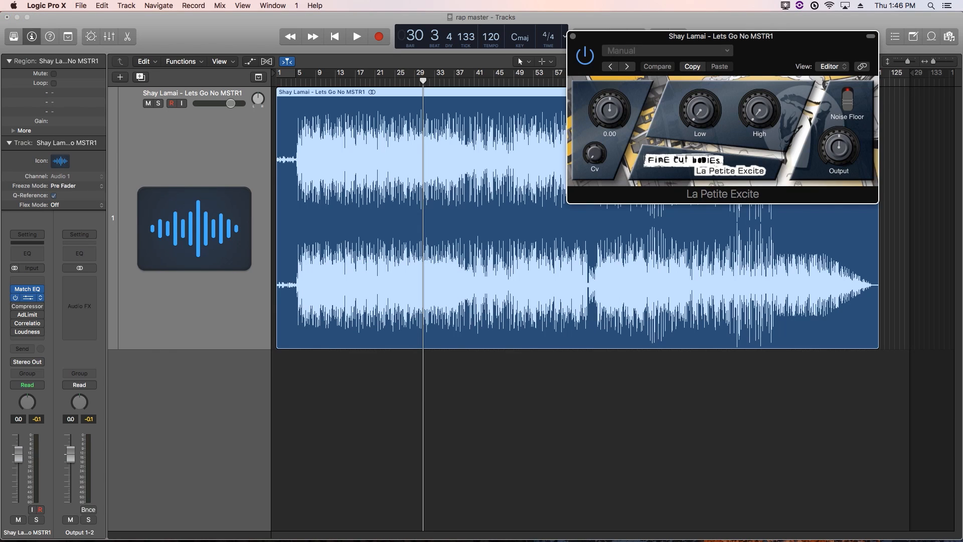
drag(722, 36, 353, 194)
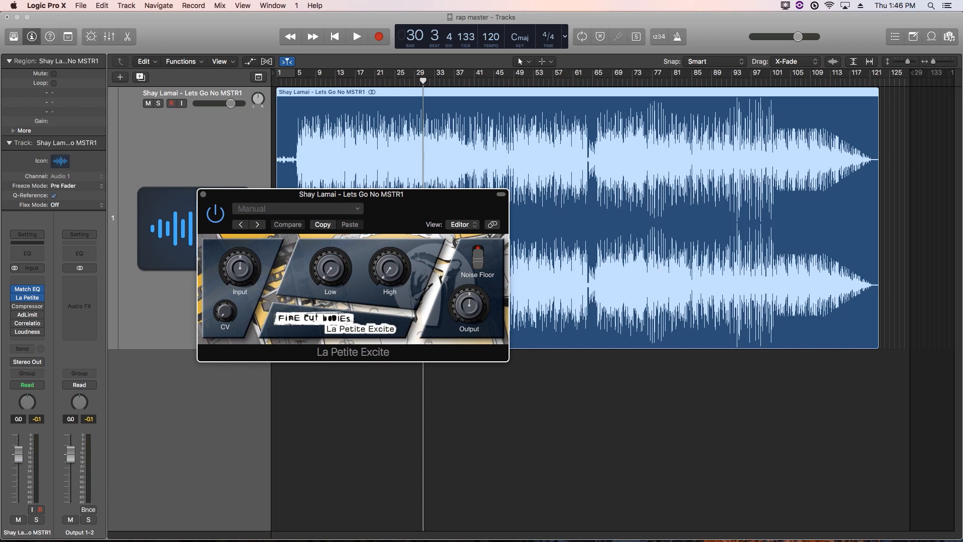
drag(353, 194, 317, 328)
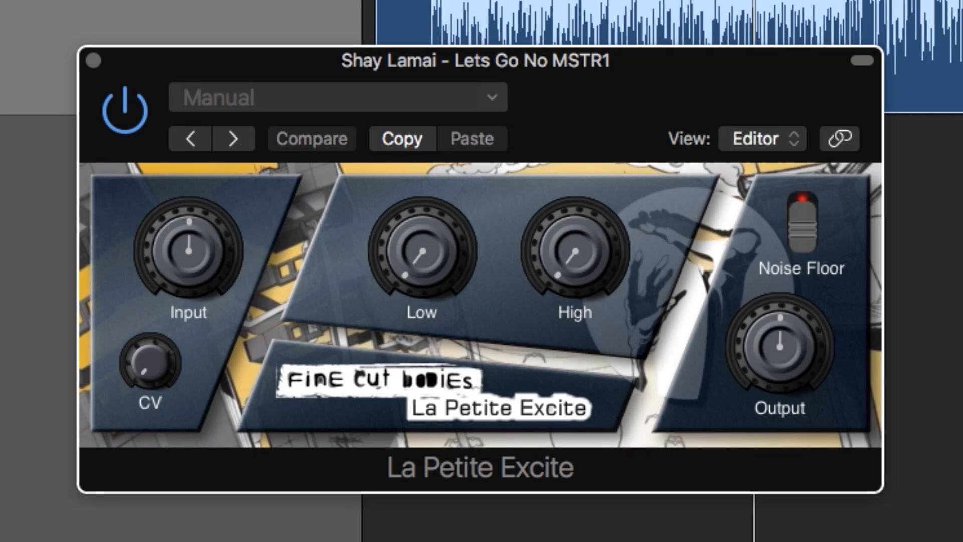
Try different Low and High excitation, toggle the noise floor, and set CV to about 4.06
drag(423, 251, 423, 224)
mouse_move(575, 251)
mouse_down()
mouse_move(576, 214)
mouse_move(575, 261)
mouse_up()
mouse_move(423, 251)
mouse_down()
mouse_move(423, 241)
mouse_move(423, 266)
mouse_up()
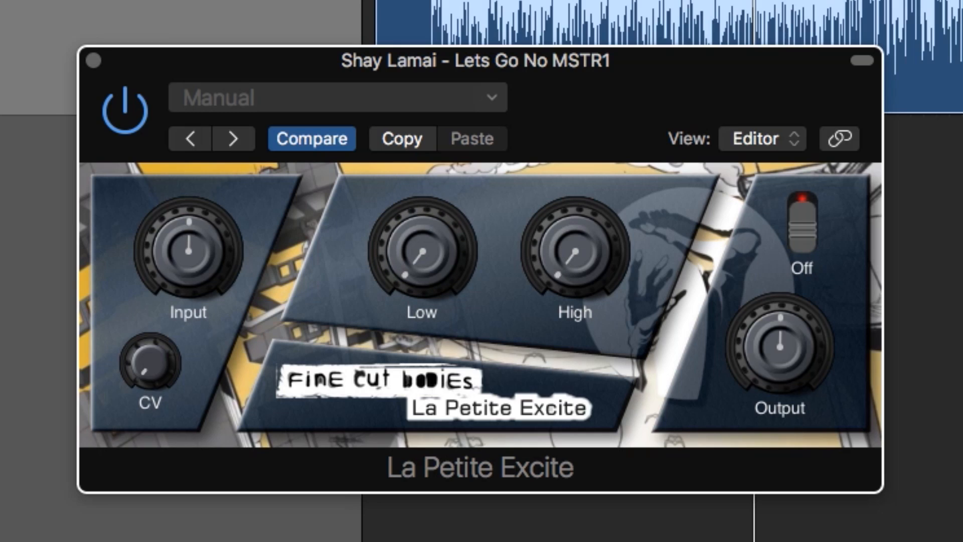
click(803, 223)
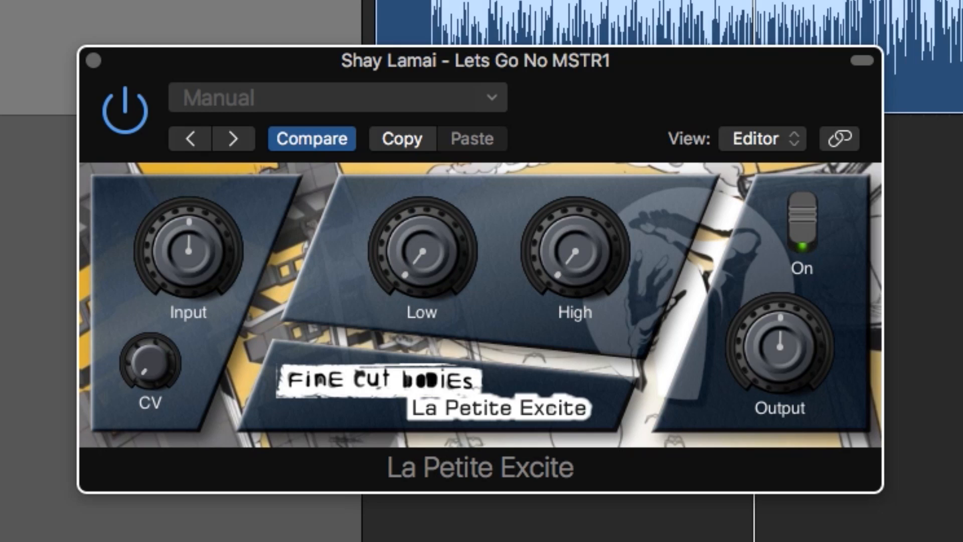
click(803, 223)
mouse_move(150, 362)
mouse_down()
mouse_move(150, 316)
mouse_move(150, 358)
mouse_up()
Lower the exciter's Input level gradually to -2.68
mouse_move(188, 250)
mouse_down()
mouse_move(188, 264)
mouse_move(189, 253)
mouse_up()
mouse_move(780, 344)
mouse_down()
mouse_move(780, 326)
mouse_move(780, 345)
mouse_up()
drag(188, 248, 188, 259)
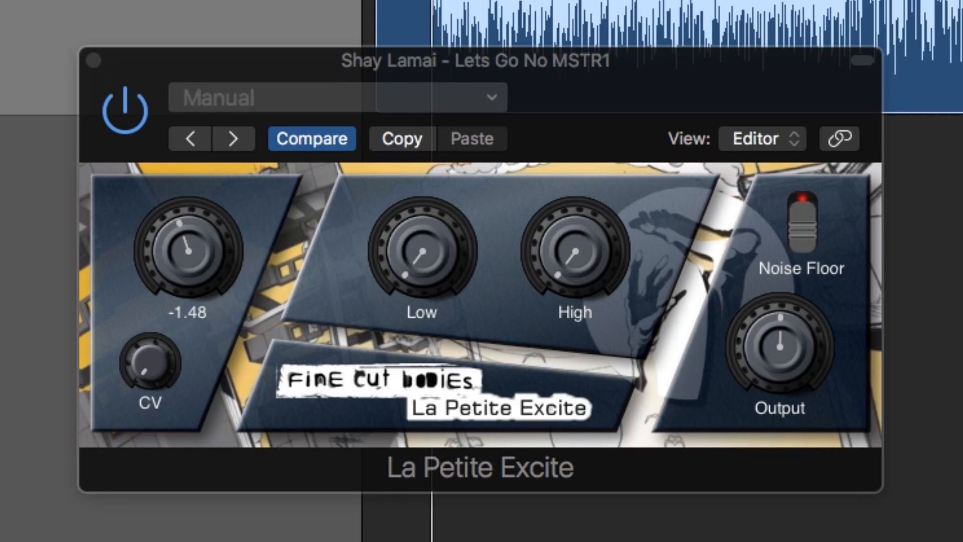
drag(188, 248, 188, 263)
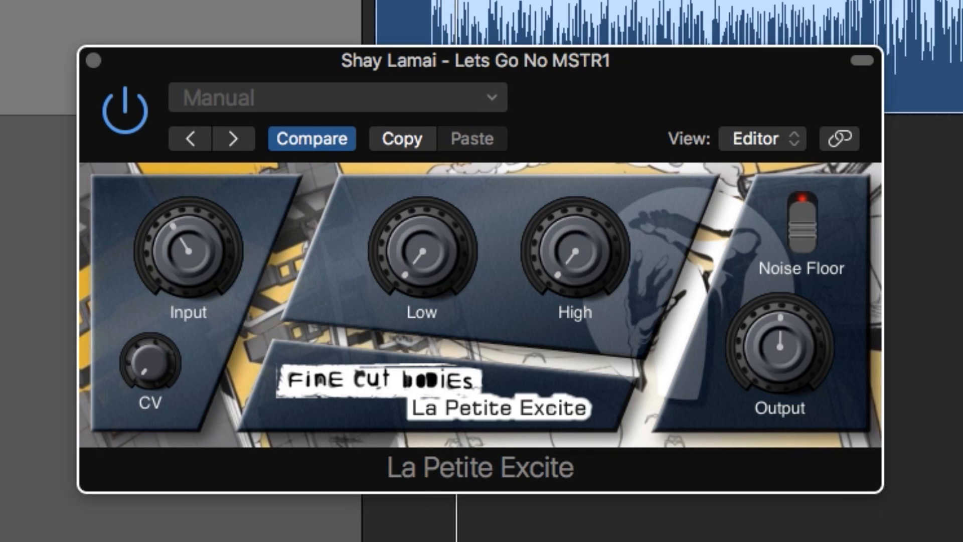
Set High to about 4.26, Low to 5.50, Input -3.81, CV 8.96 and Output -0.92
drag(576, 251, 576, 228)
mouse_move(422, 251)
mouse_down()
mouse_move(422, 201)
mouse_move(422, 234)
mouse_up()
click(188, 251)
drag(188, 251, 188, 258)
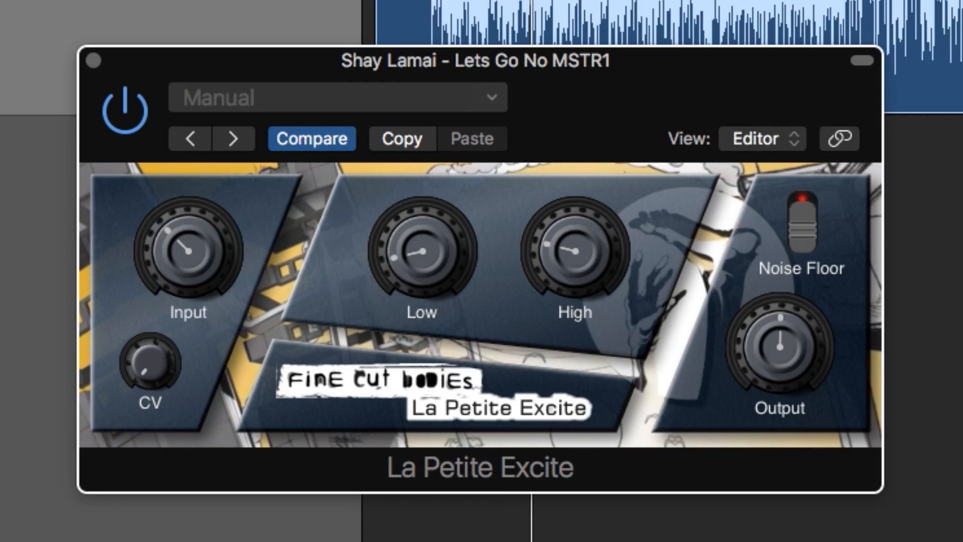
click(189, 251)
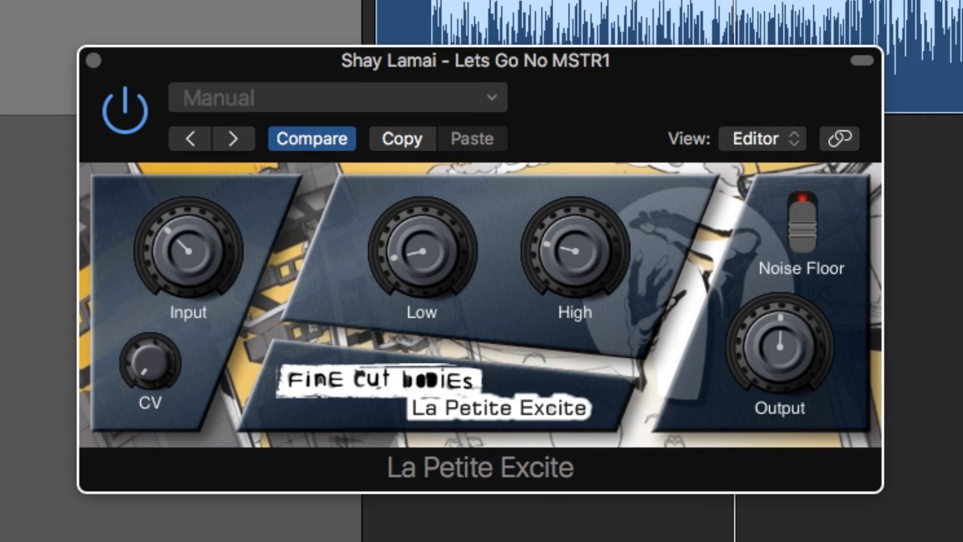
mouse_move(150, 362)
mouse_down()
mouse_move(150, 333)
mouse_move(150, 359)
mouse_up()
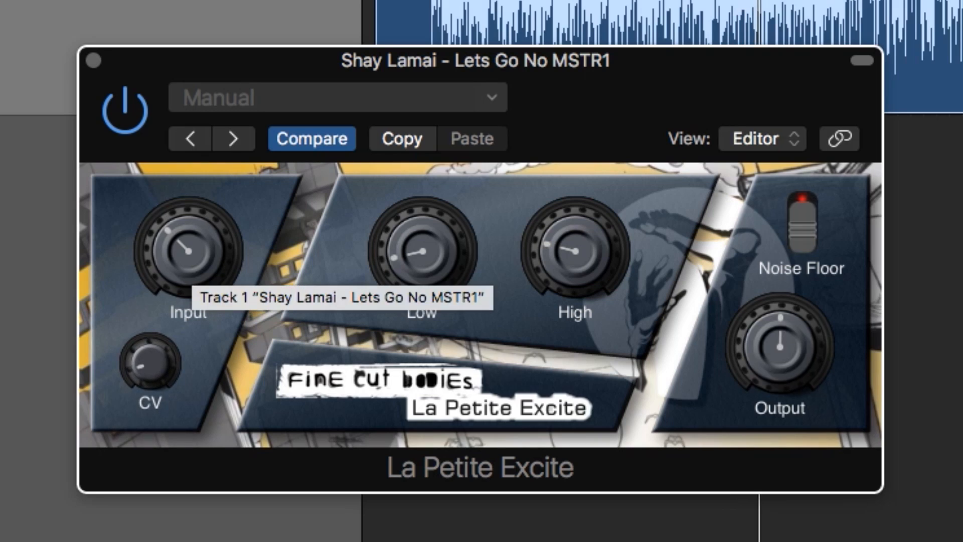
drag(780, 346, 780, 353)
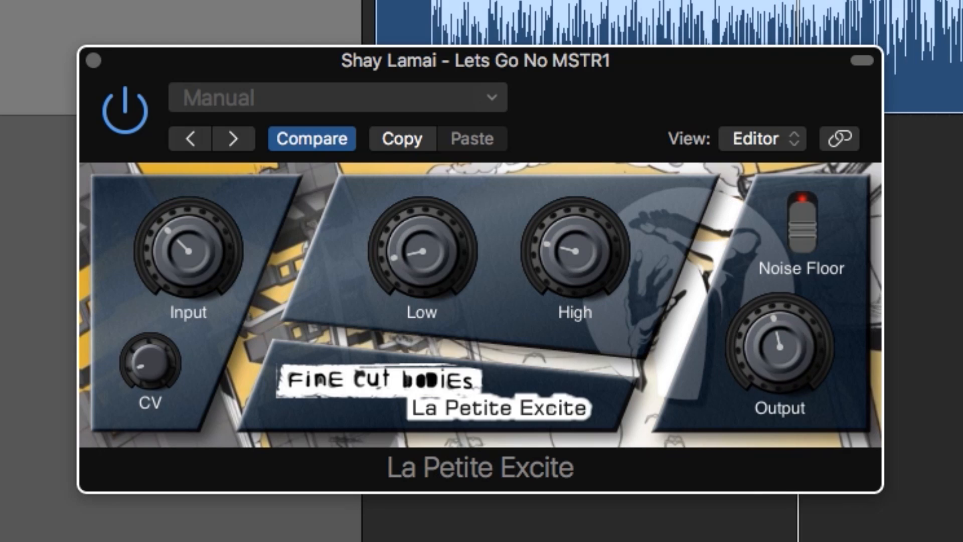
A/B the exciter via bypass, fine-tune Low (~1.56), High (~1.82), Input and Output, then close it
click(125, 110)
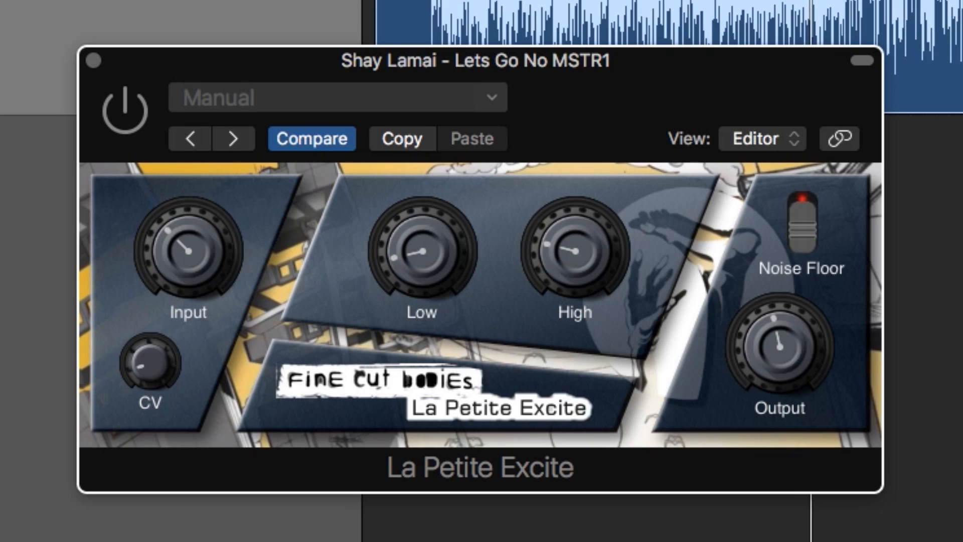
click(125, 110)
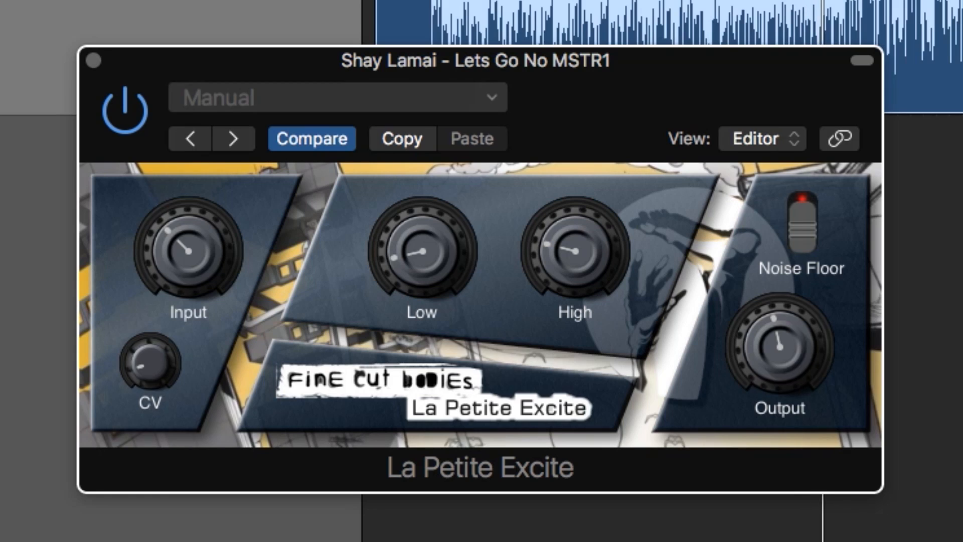
drag(422, 251, 423, 250)
drag(575, 251, 575, 249)
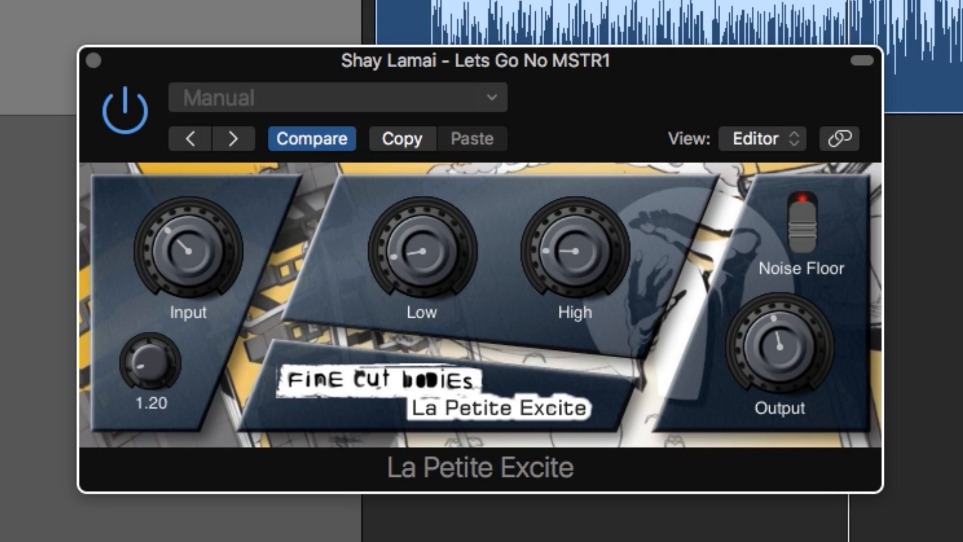
mouse_move(189, 251)
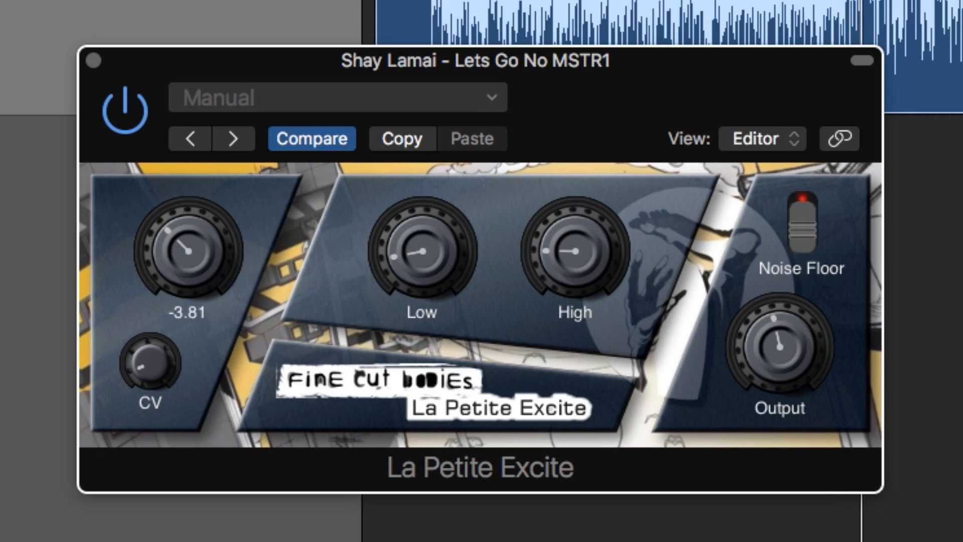
drag(188, 251, 188, 254)
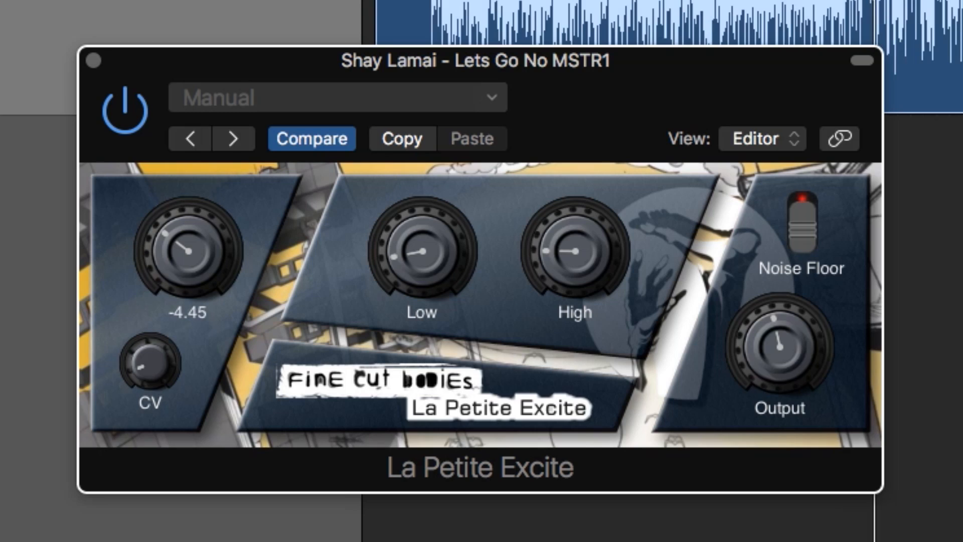
drag(779, 345, 779, 349)
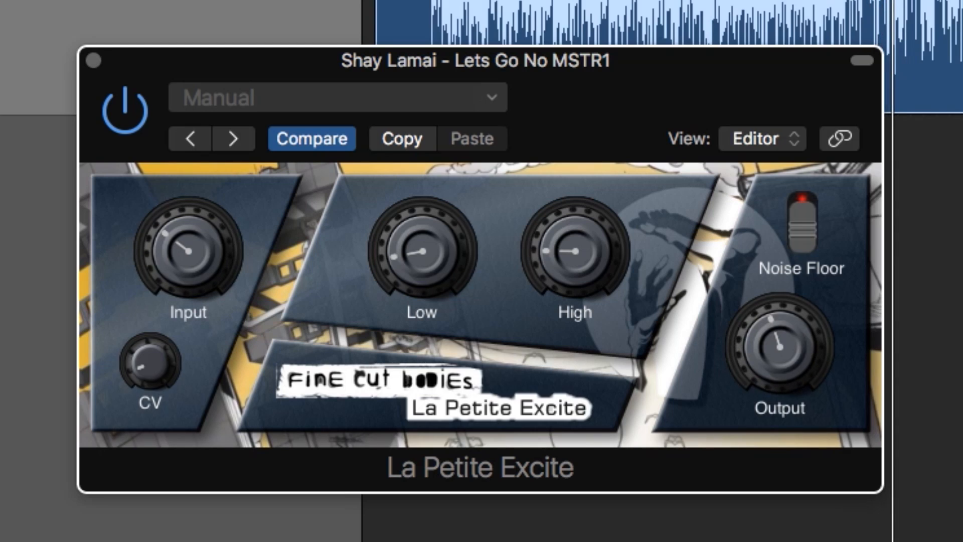
click(779, 348)
drag(576, 251, 575, 252)
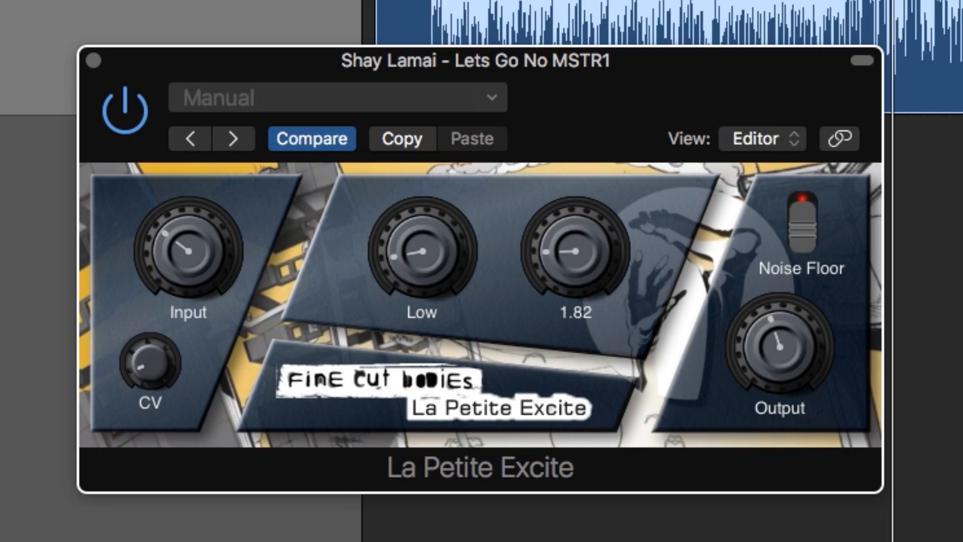
drag(423, 251, 423, 249)
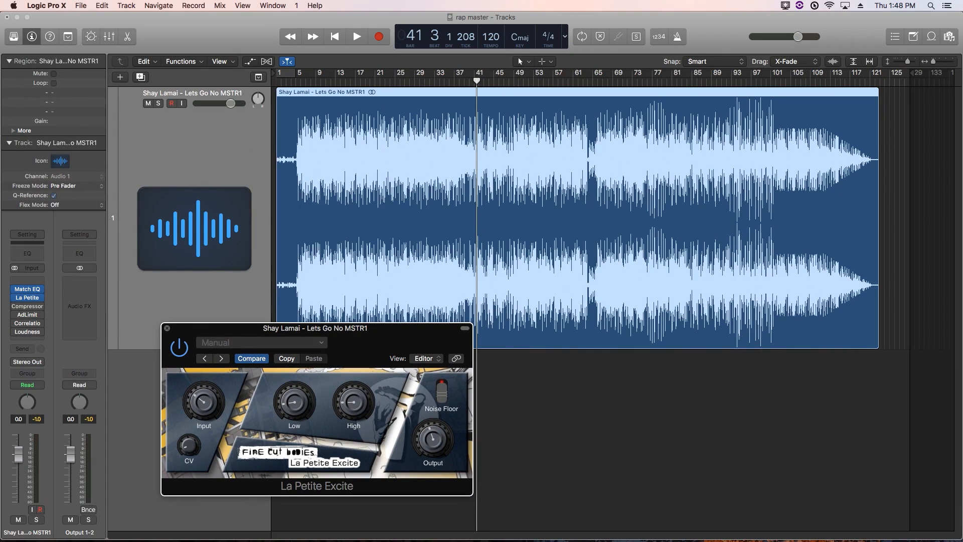
key(super+w)
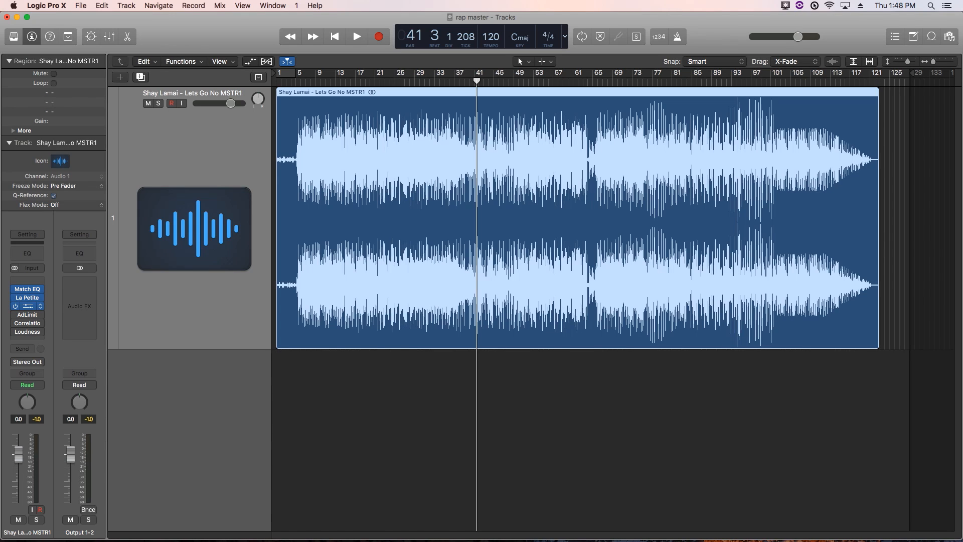
Open the Compressor, shorten Attack to about 15 ms, and adjust Threshold and Mix
click(28, 306)
drag(552, 125, 331, 107)
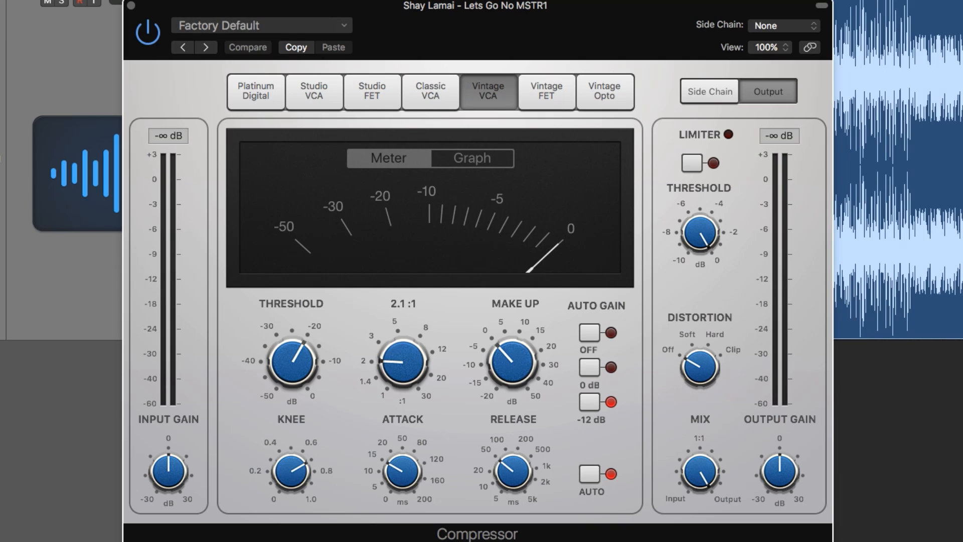
drag(292, 362, 292, 319)
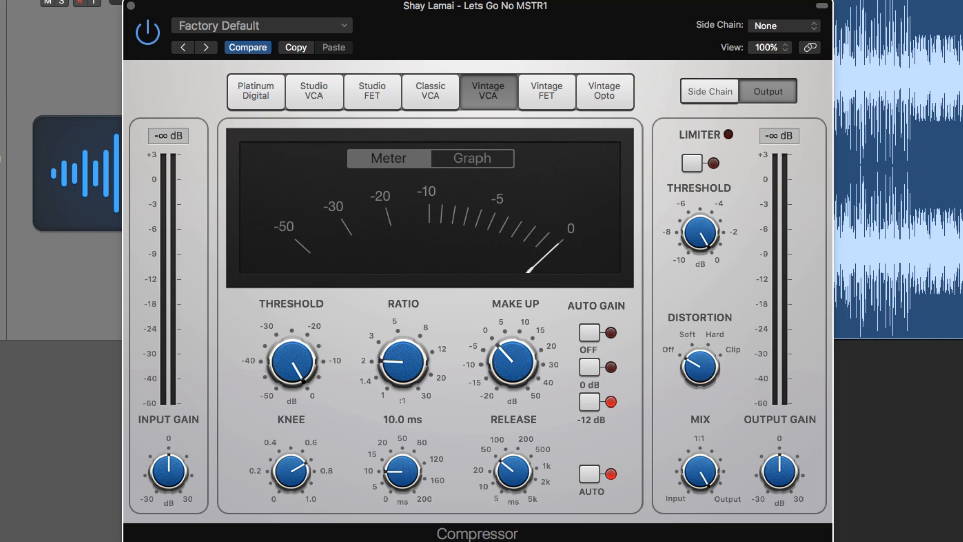
drag(402, 471, 403, 497)
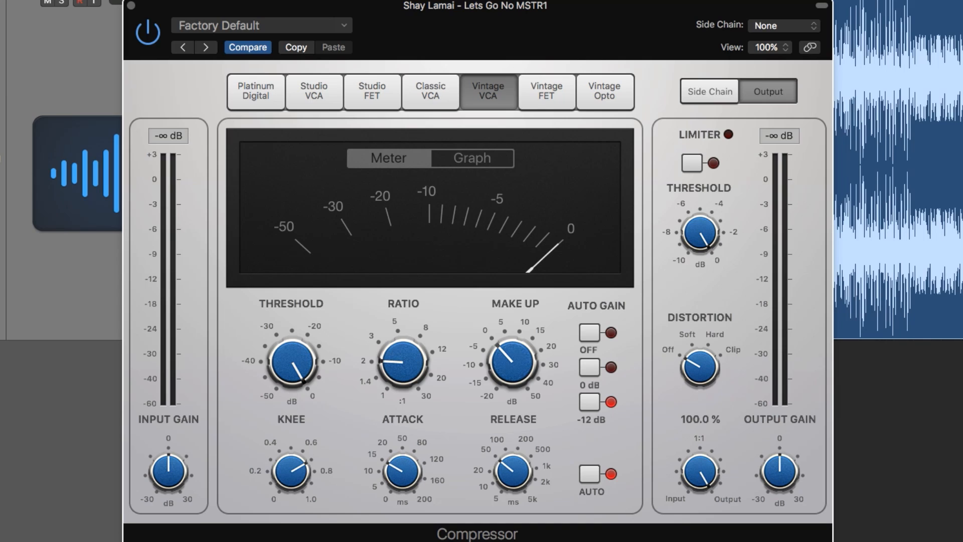
drag(700, 472, 700, 439)
During playback, set Threshold near -17.5 dB, Ratio about 2.9:1, and readjust Mix
mouse_move(292, 361)
key(space)
drag(292, 361, 292, 404)
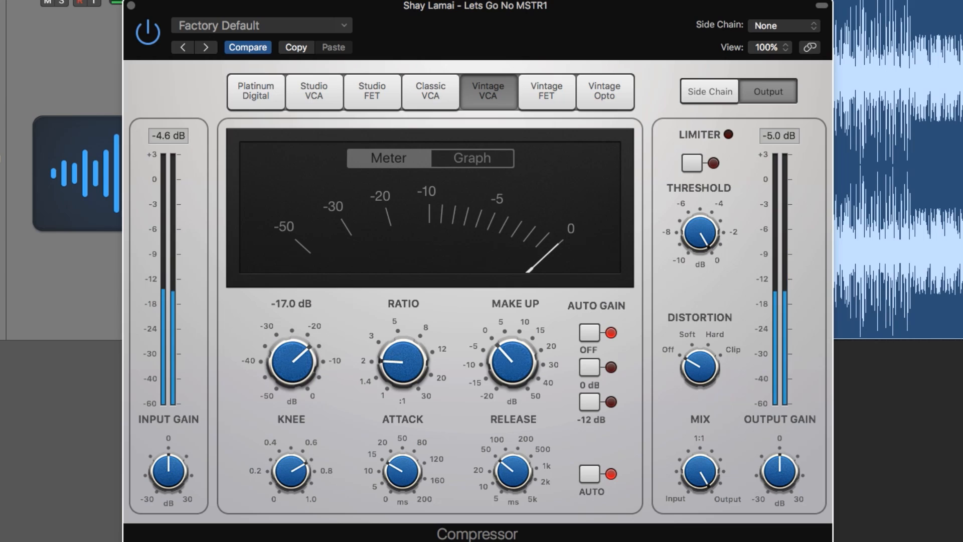
mouse_move(403, 361)
drag(403, 362, 403, 350)
drag(292, 361, 292, 358)
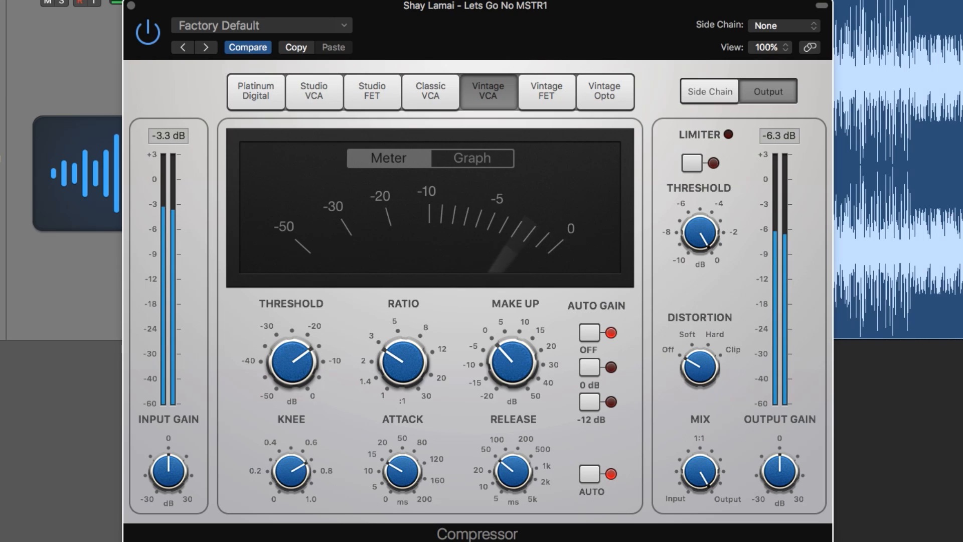
drag(700, 472, 700, 495)
Set Distortion to Soft, settle Threshold at about -15.5 dB, and close the Compressor
drag(700, 368, 700, 352)
drag(701, 367, 700, 387)
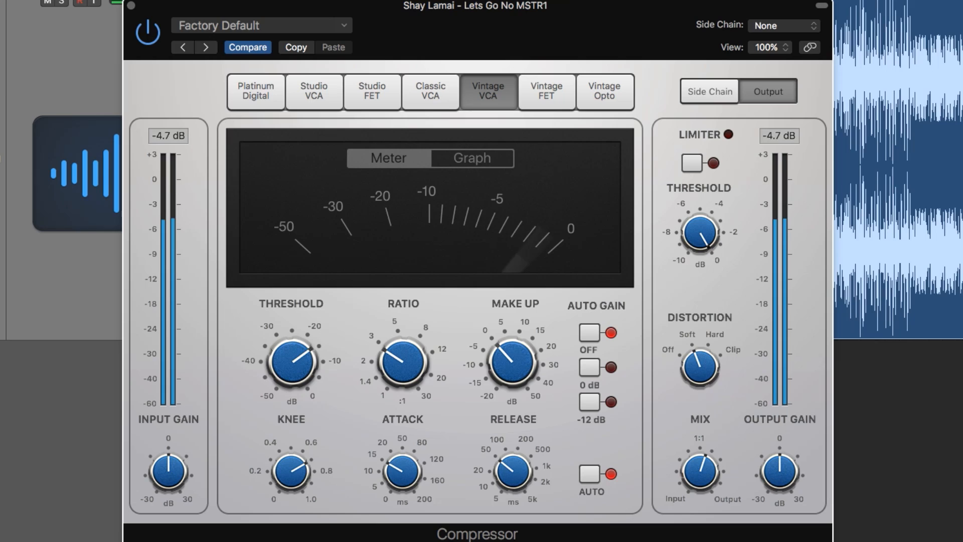
mouse_move(292, 362)
drag(292, 361, 293, 359)
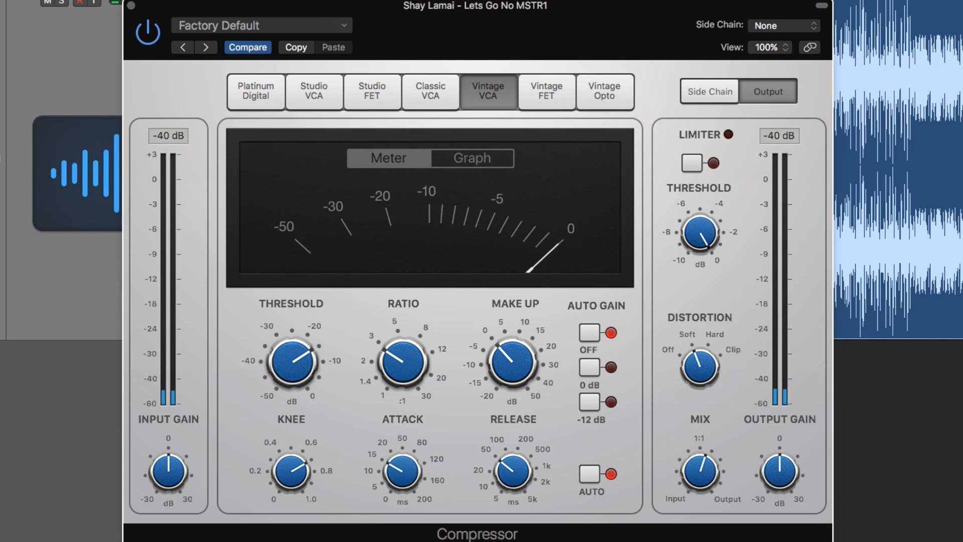
mouse_move(512, 362)
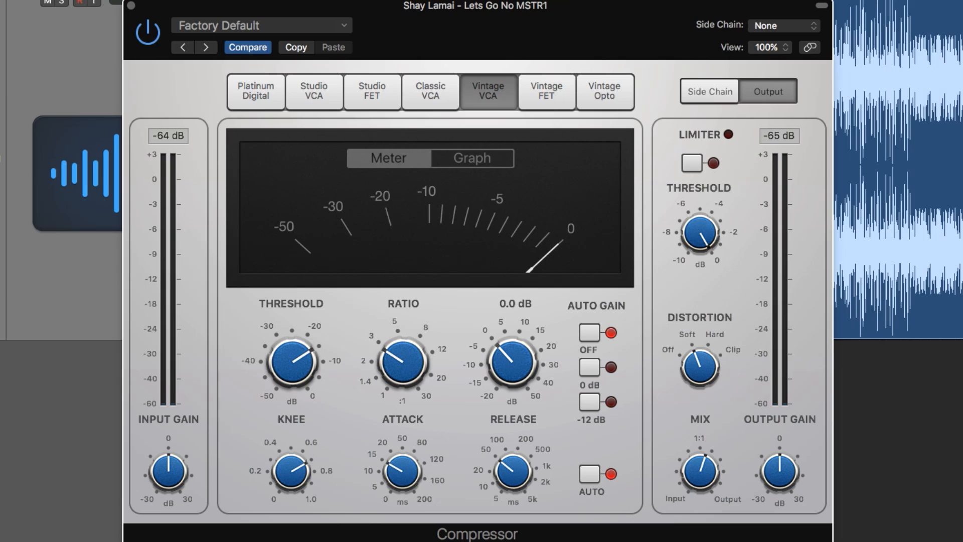
mouse_move(403, 472)
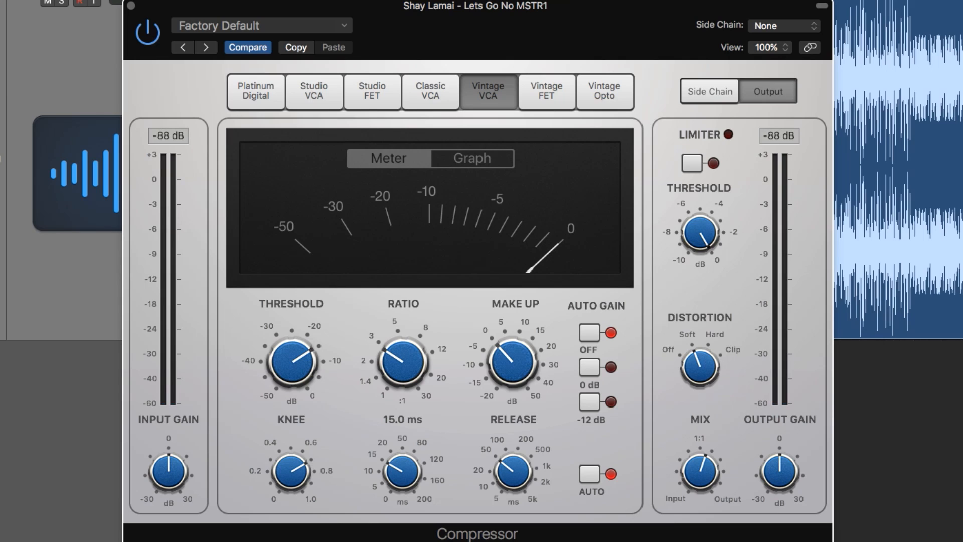
mouse_move(513, 472)
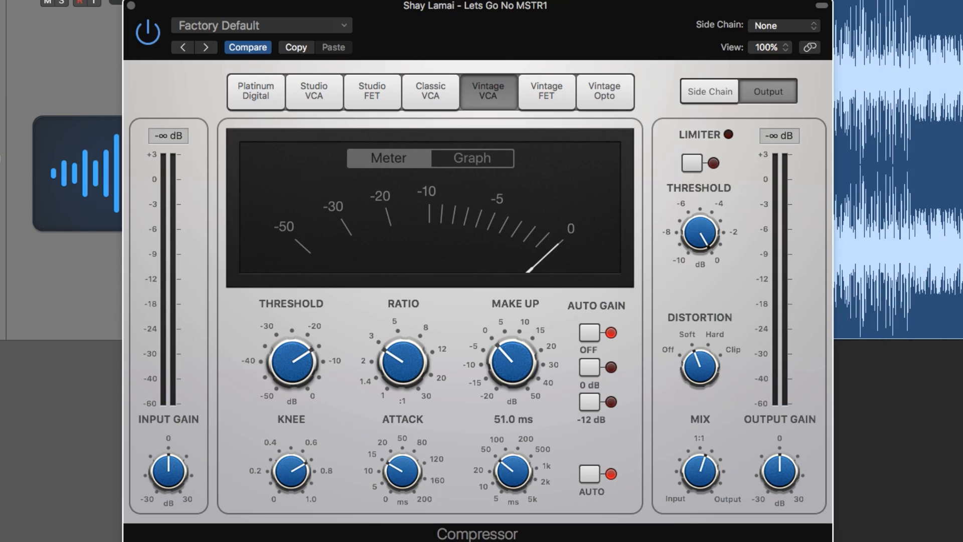
mouse_move(700, 471)
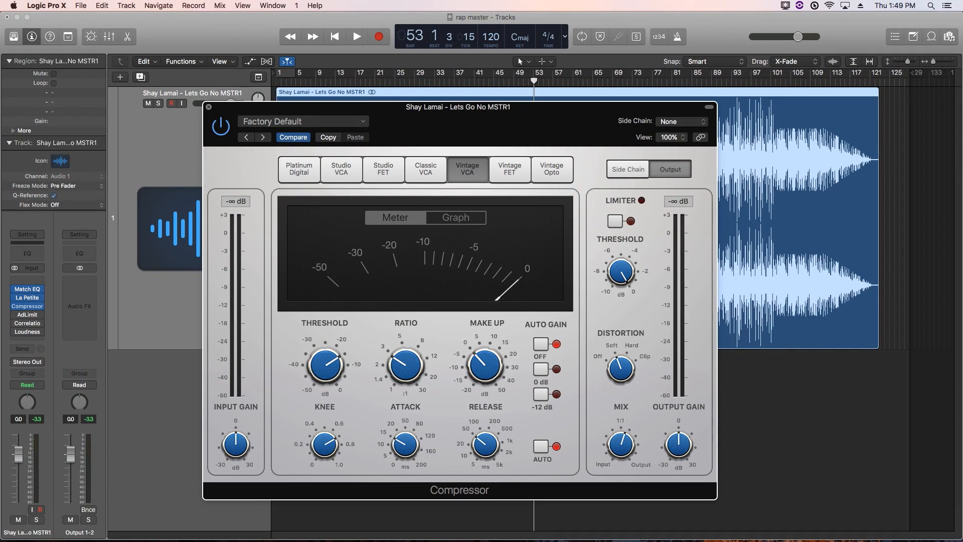
key(super+w)
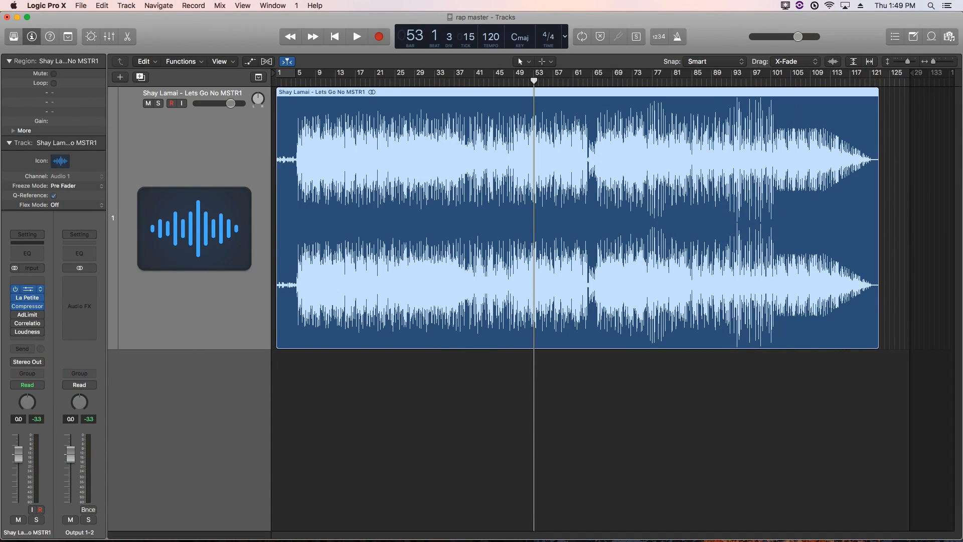
Add narrow Match EQ boosts near 1 kHz and 2 kHz, set Smoothing to 9.0, and close it
click(27, 289)
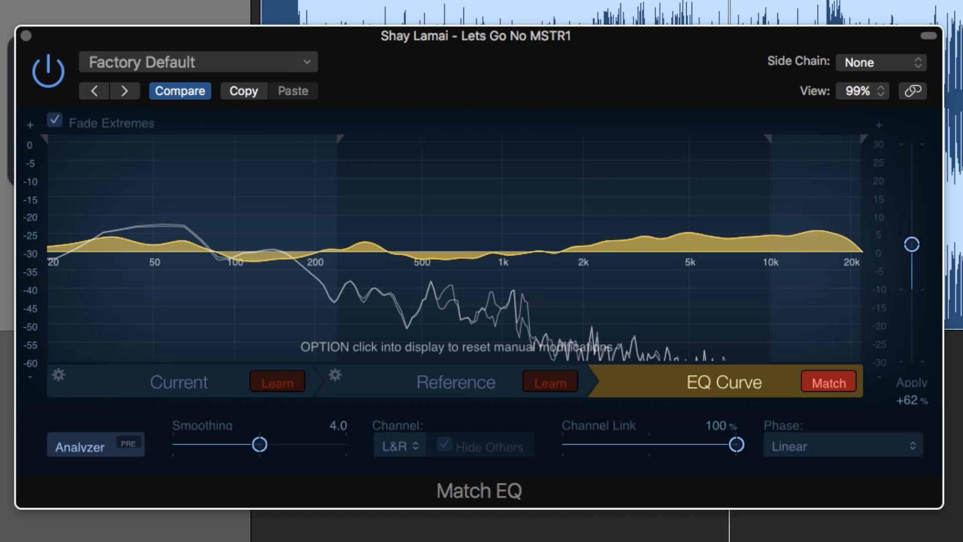
drag(504, 252, 503, 232)
drag(584, 252, 580, 244)
drag(259, 445, 297, 445)
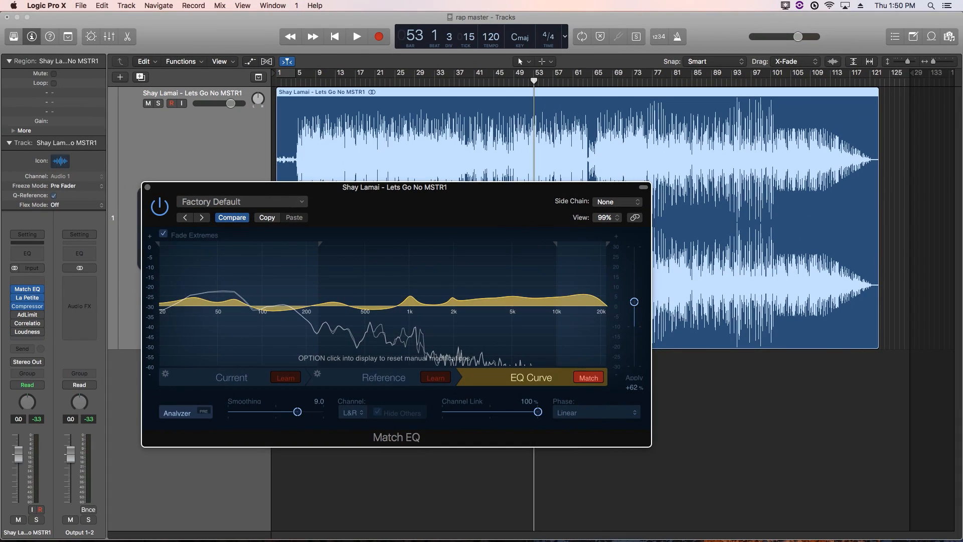
click(147, 187)
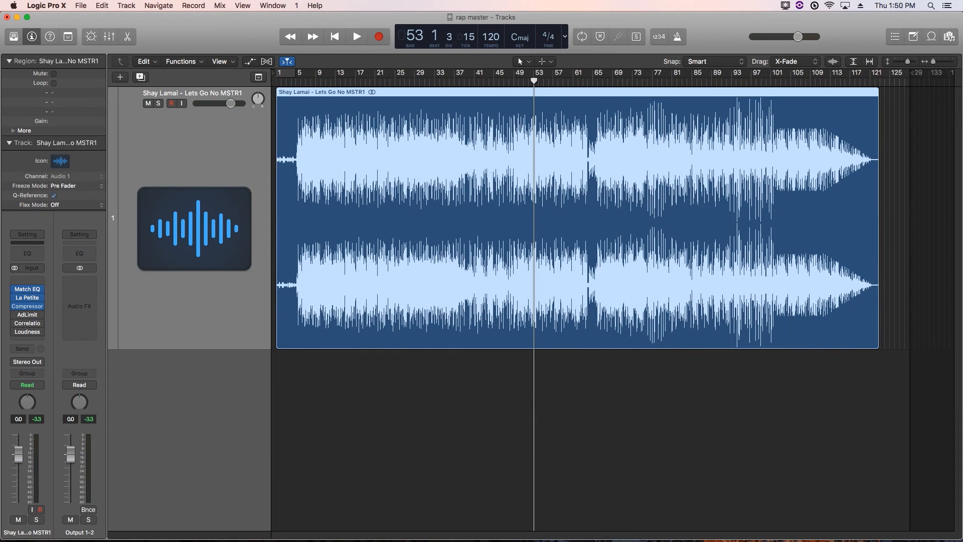
Start playback and briefly check the Match EQ settings
key(space)
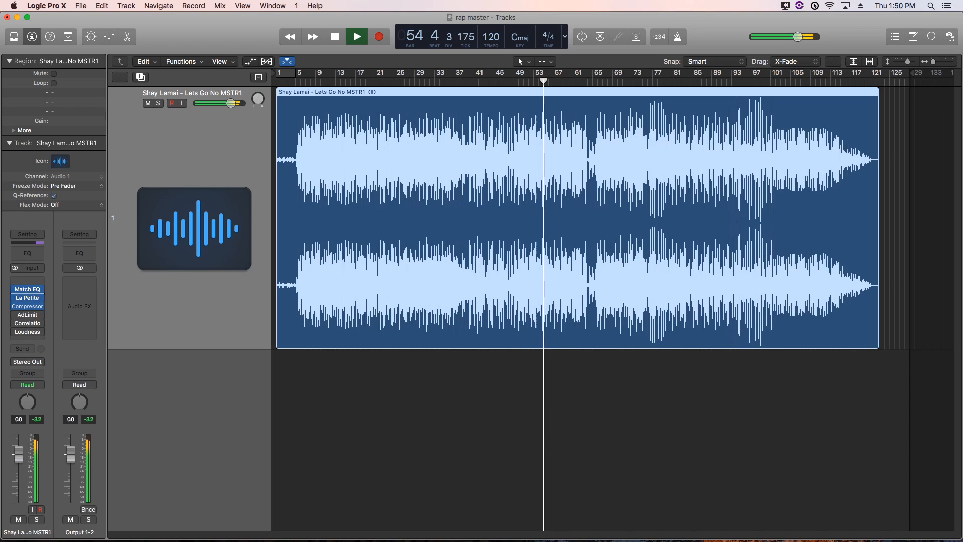
click(28, 289)
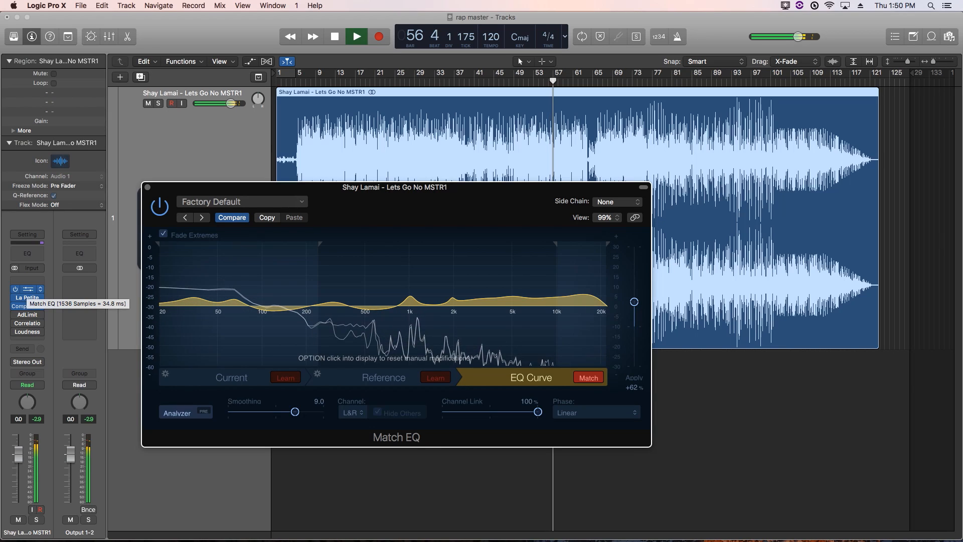
click(147, 188)
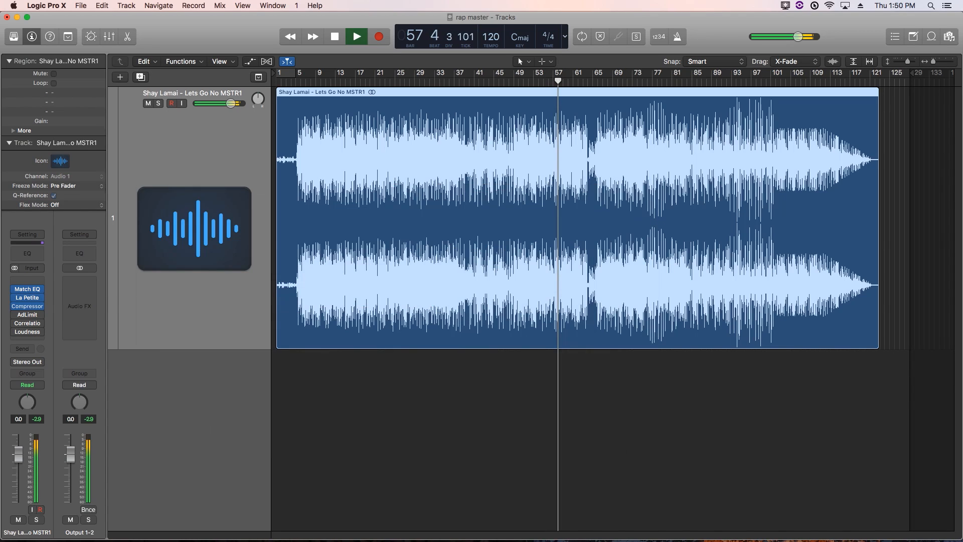
Reopen La Petite Excite, stop playback, and close its window
mouse_move(28, 315)
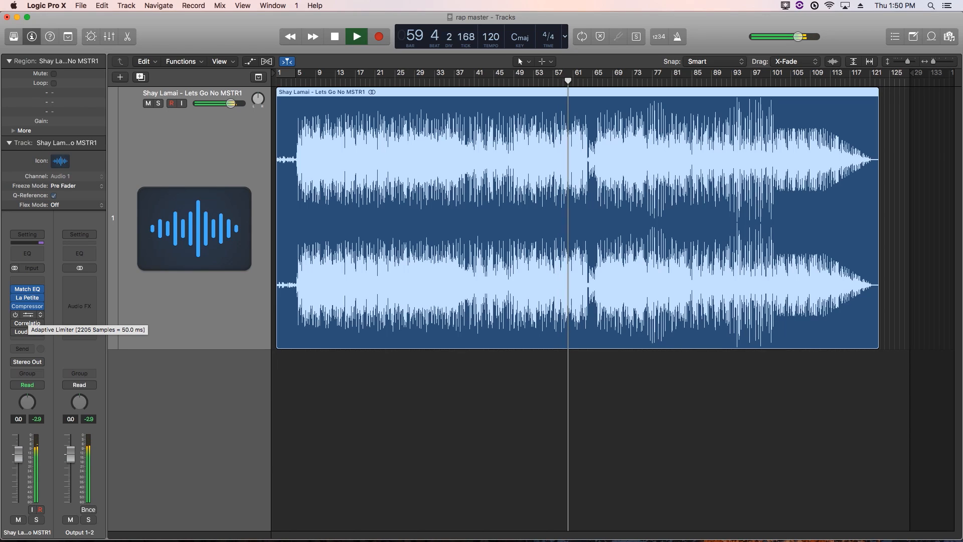
mouse_move(28, 297)
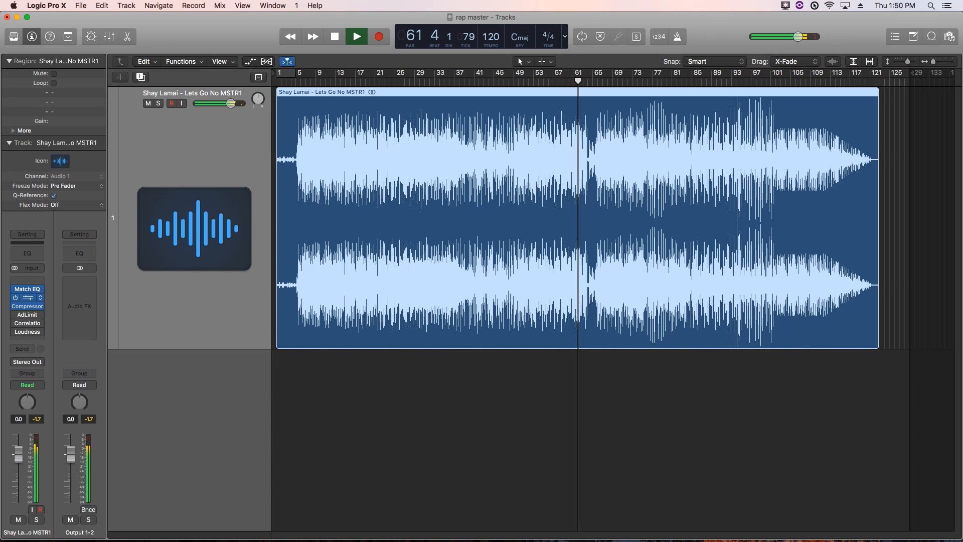
click(27, 297)
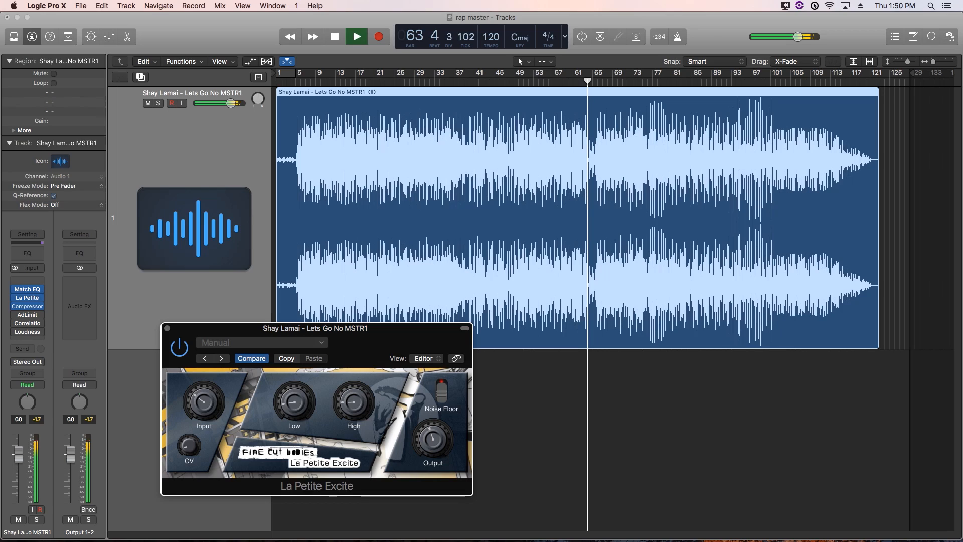
key(space)
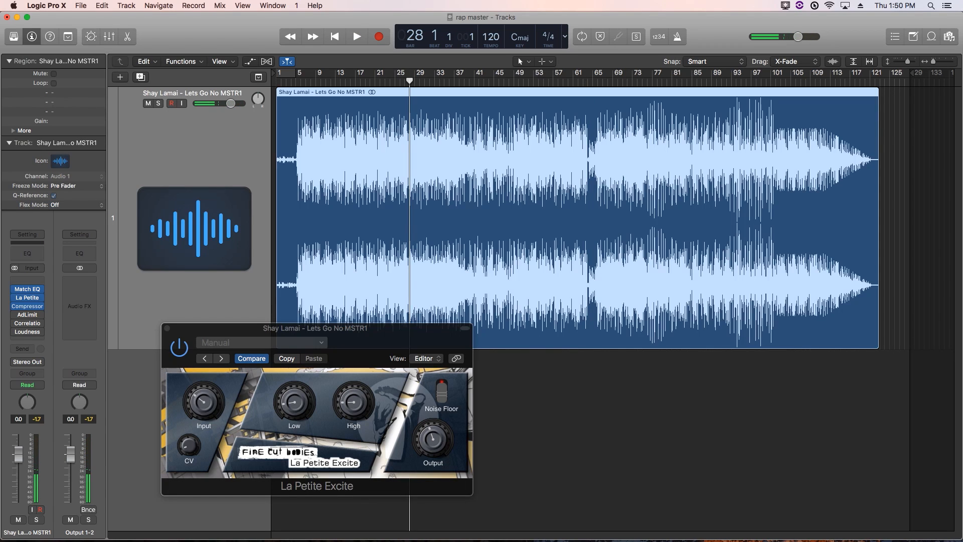
click(354, 402)
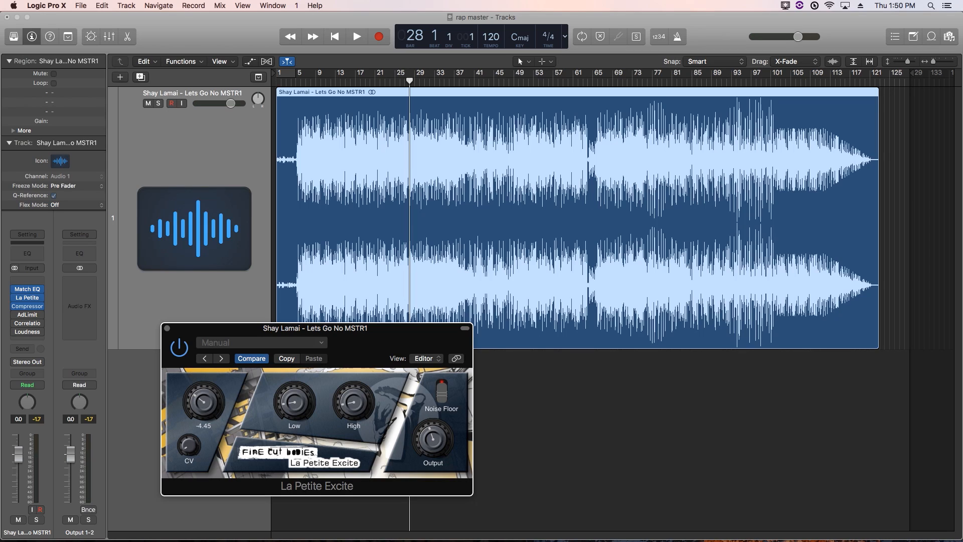
click(167, 328)
Play the track briefly, then bring up the Adaptive Limiter settings
key(space)
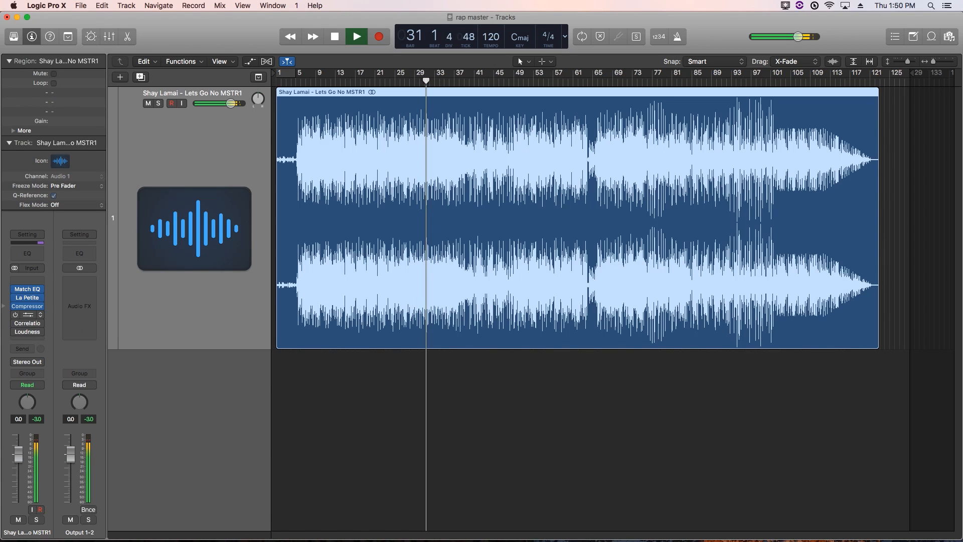
key(space)
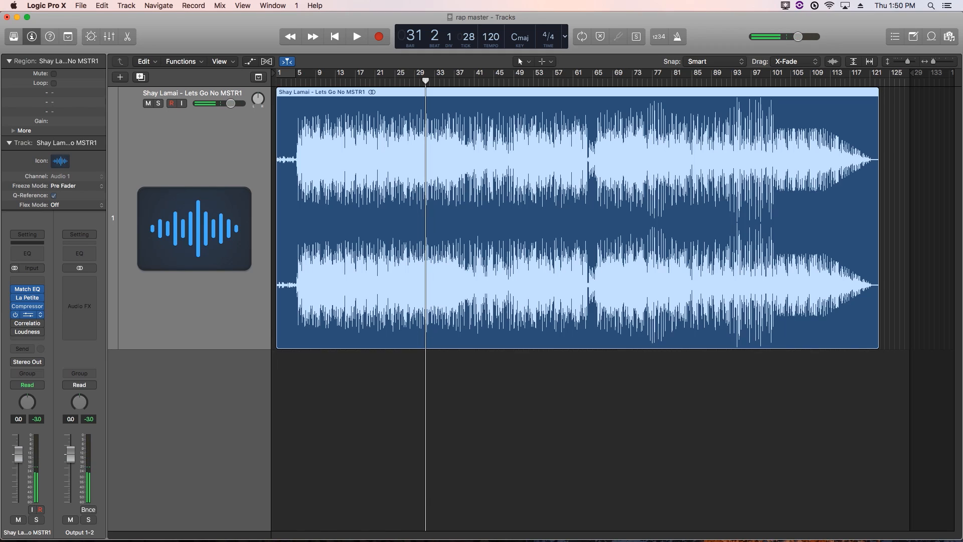
click(28, 314)
Open the Correlation Meter and Loudness Meter beside the Adaptive Limiter window
drag(321, 314, 700, 84)
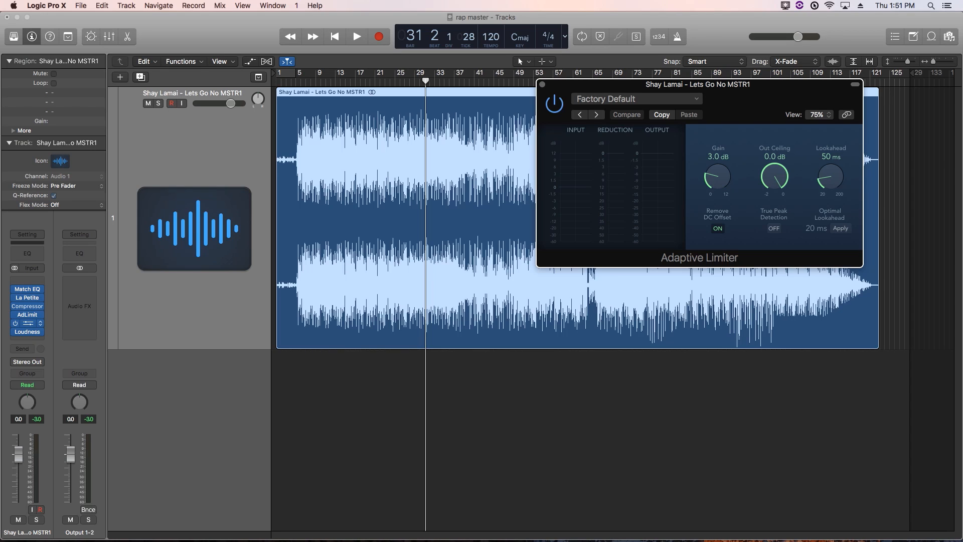
click(28, 323)
drag(154, 43, 154, 36)
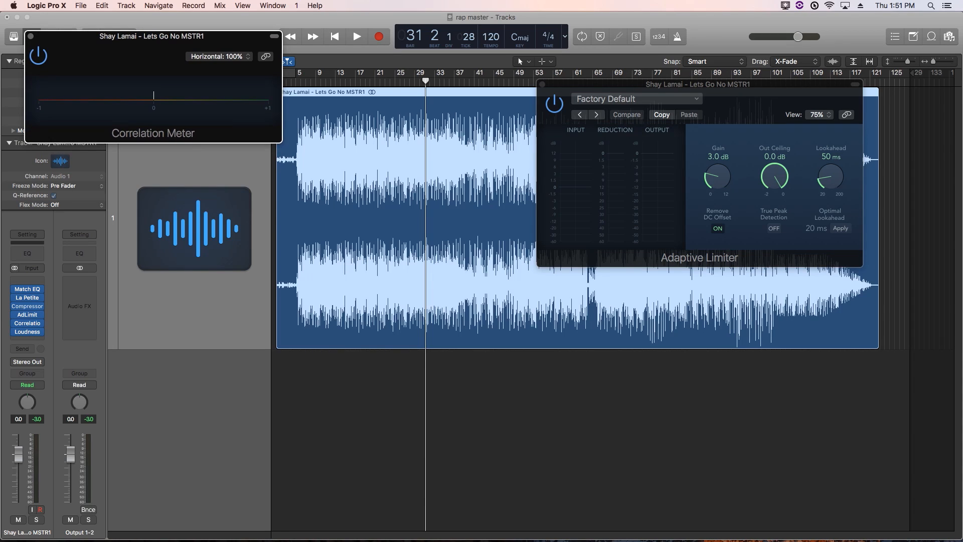
click(28, 332)
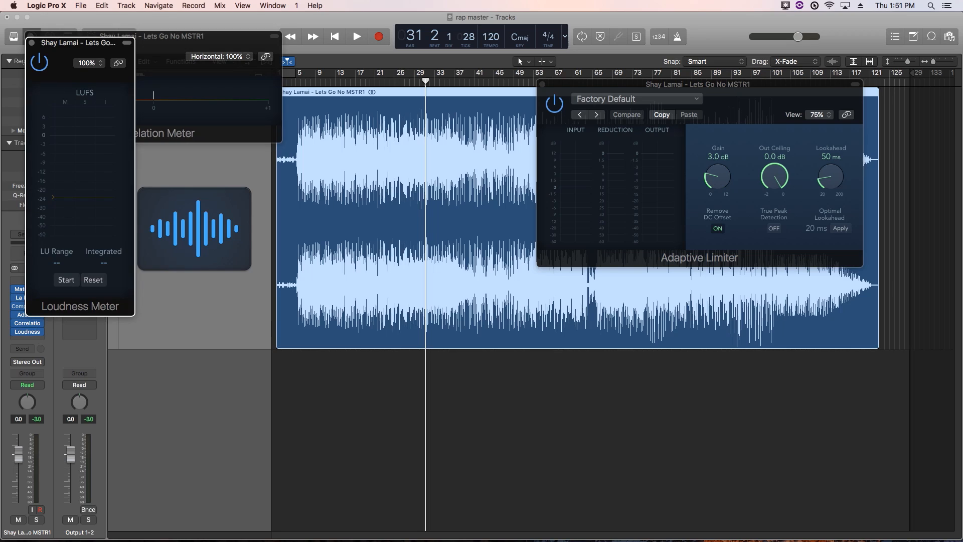
drag(78, 43, 350, 187)
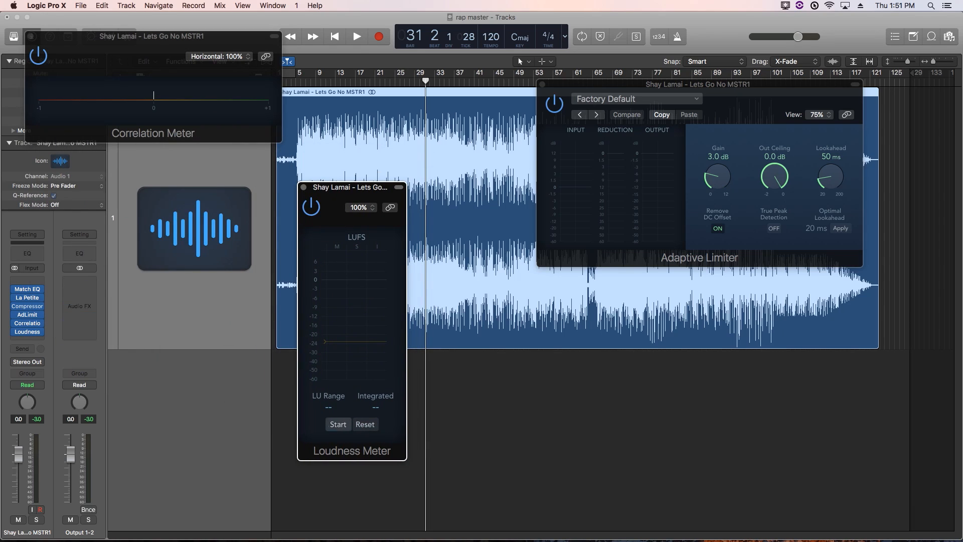
Play the song from the start so the Loudness Meter reads -12.7 LUFS integrated
key(Return)
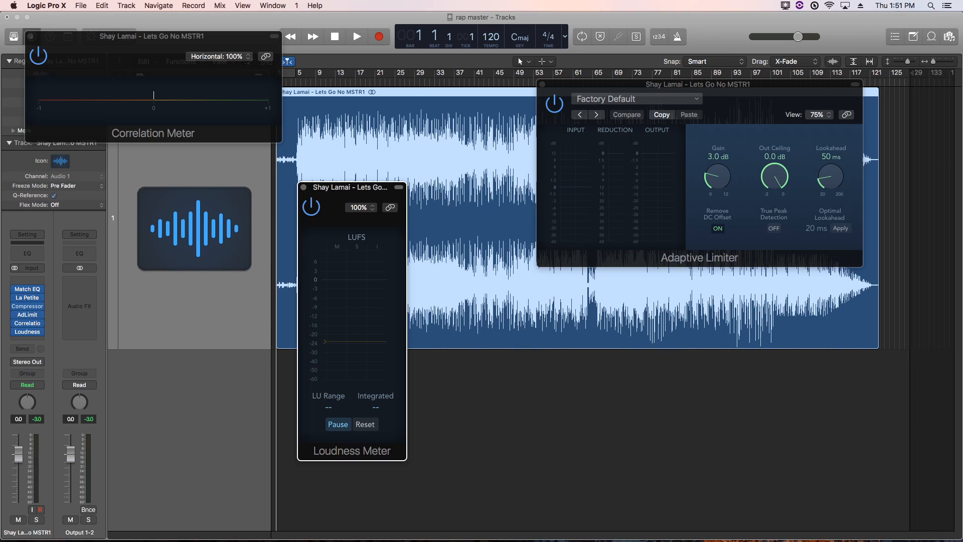
key(space)
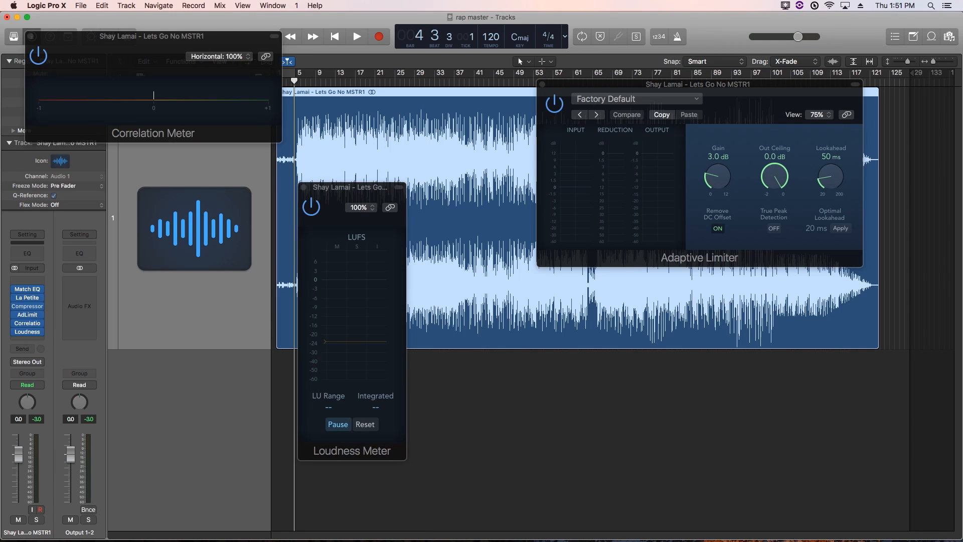
key(space)
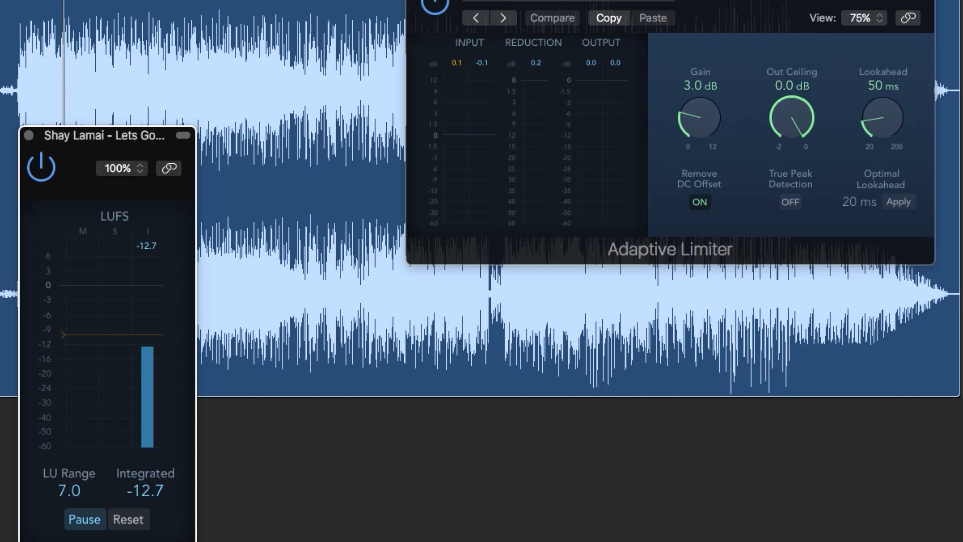
Set limiter Gain to 3.8 dB, enable True Peak Detection, and lower Out Ceiling to -0.3 dB
drag(700, 118, 699, 113)
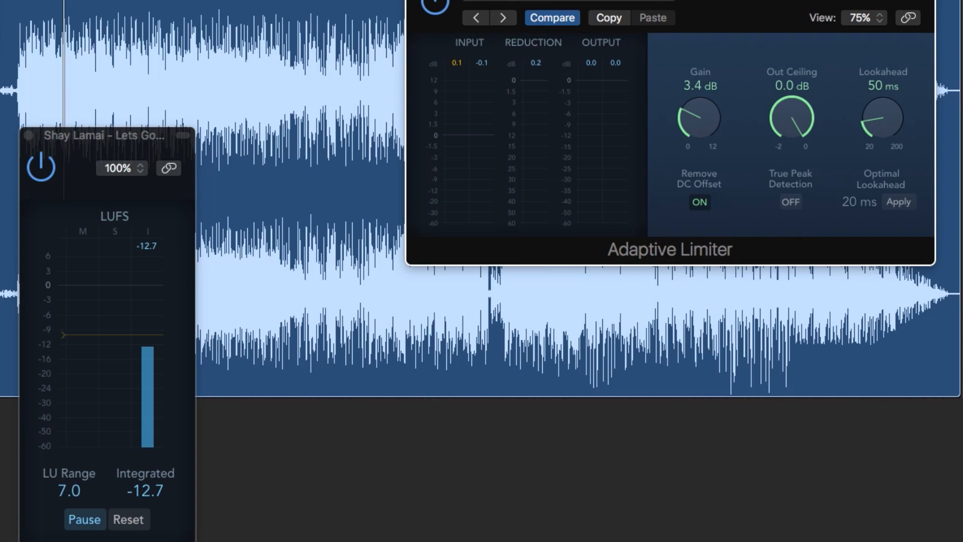
click(791, 202)
drag(792, 117, 792, 120)
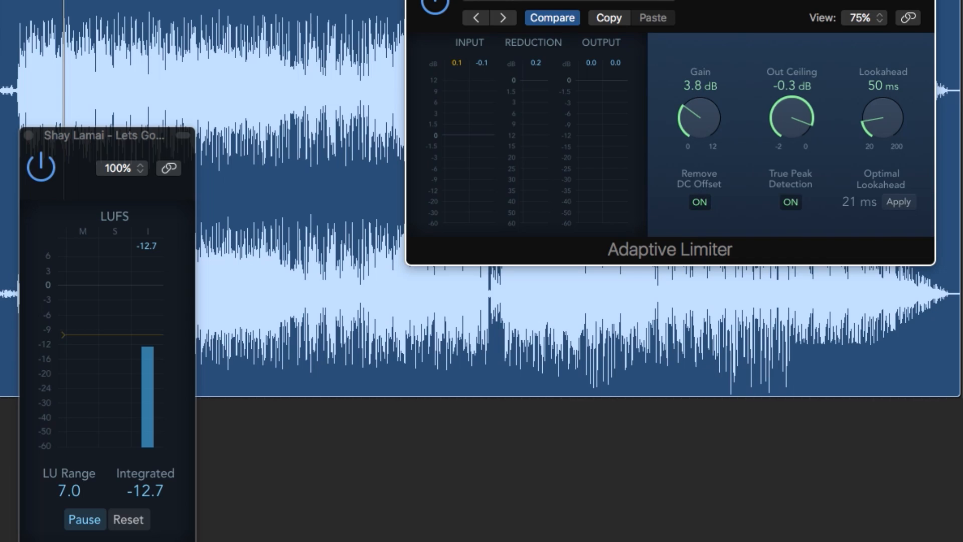
During playback, push the limiter Gain up to 8.0 dB and back to 7.2 dB, resetting loudness each time
key(space)
drag(699, 117, 700, 112)
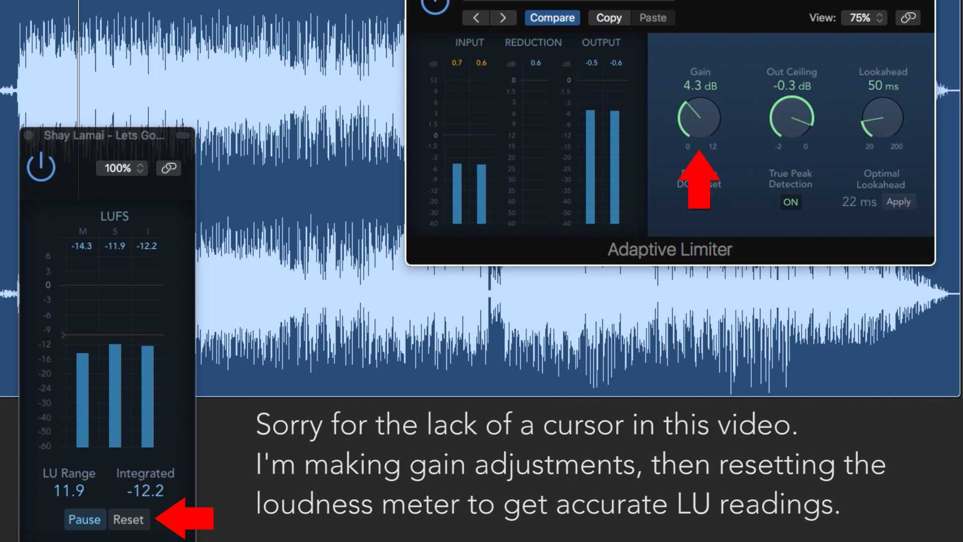
click(128, 520)
drag(700, 111, 699, 85)
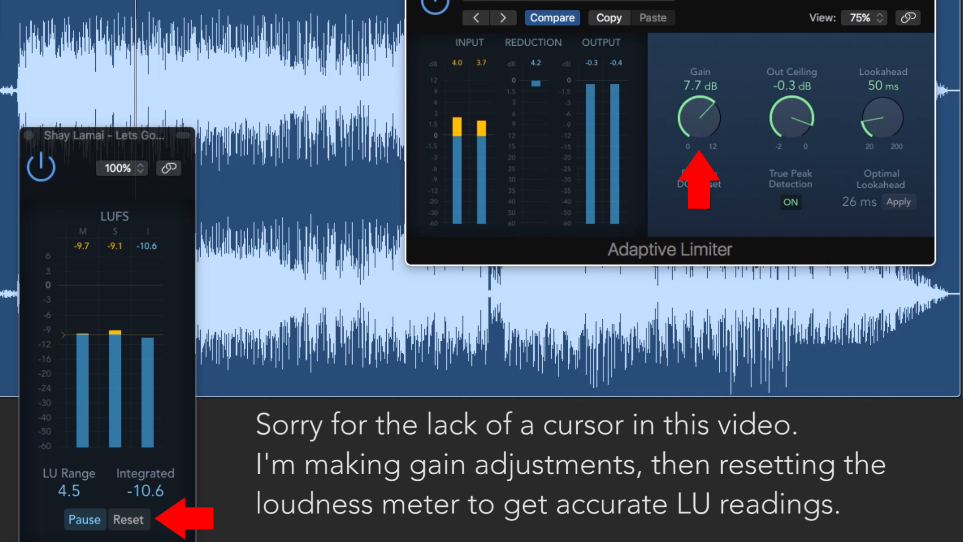
drag(699, 118, 699, 115)
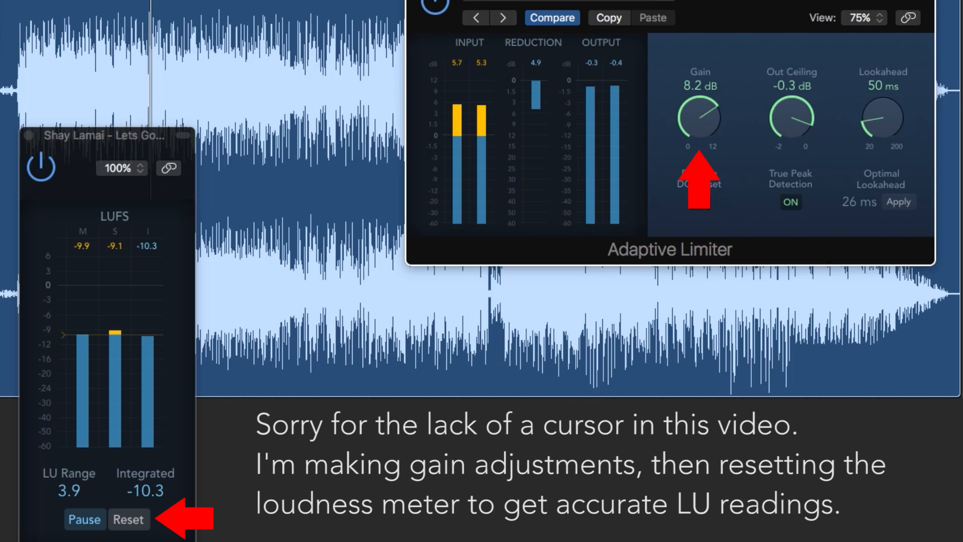
click(128, 520)
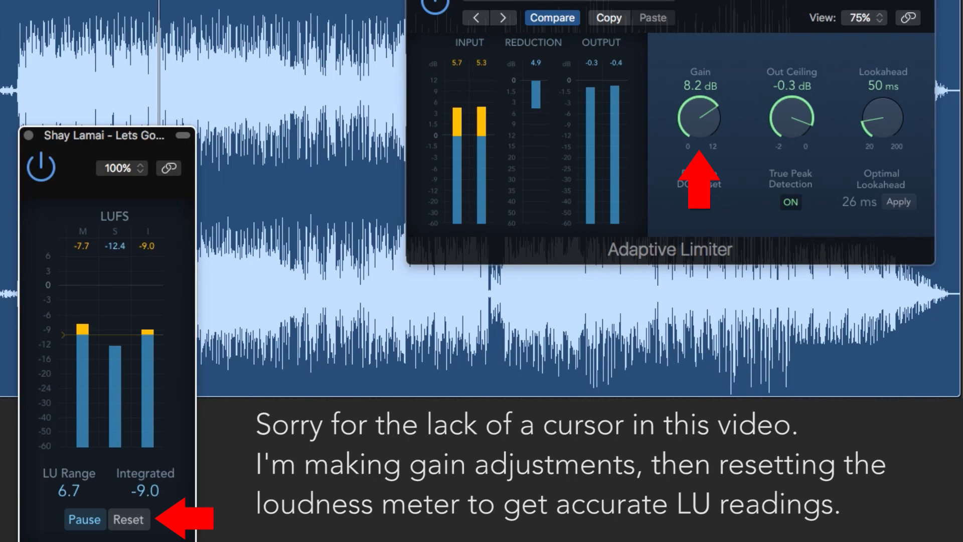
drag(700, 118, 699, 127)
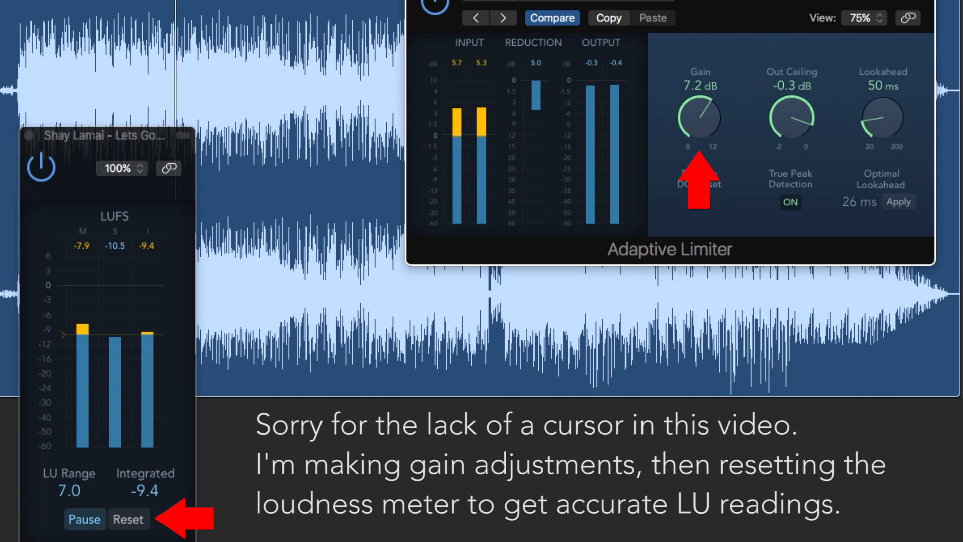
click(129, 520)
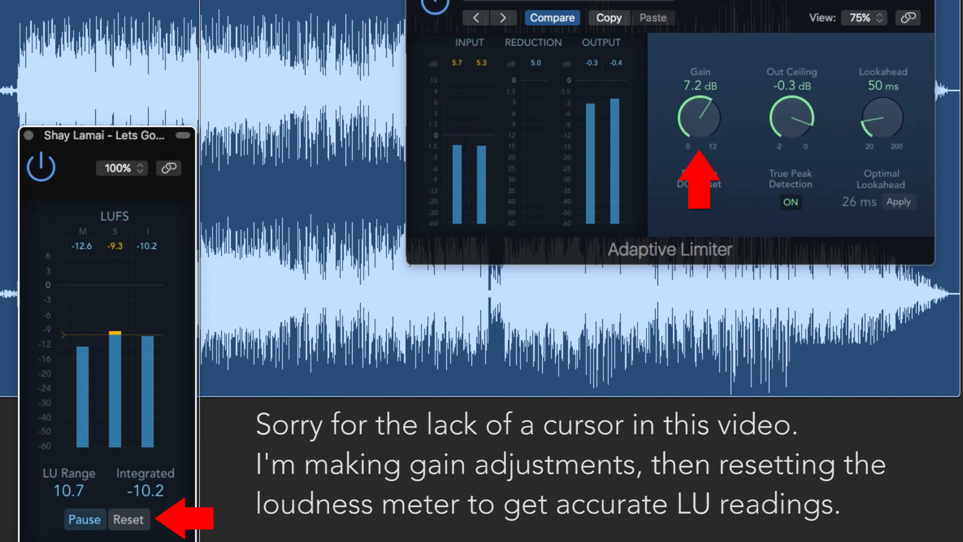
key(space)
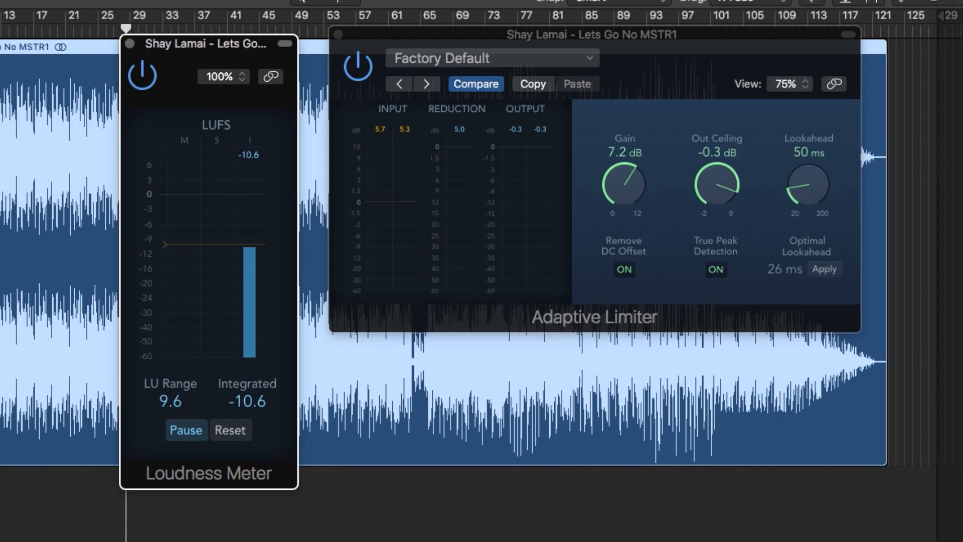
Settle the limiter Gain at 7.5 dB and remeasure integrated loudness near -9.8 LUFS
click(624, 184)
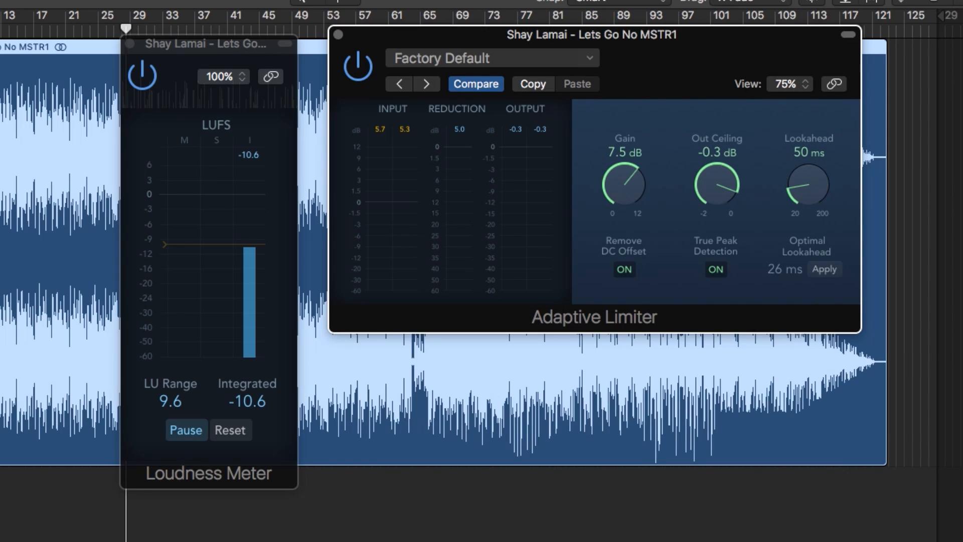
click(230, 430)
key(space)
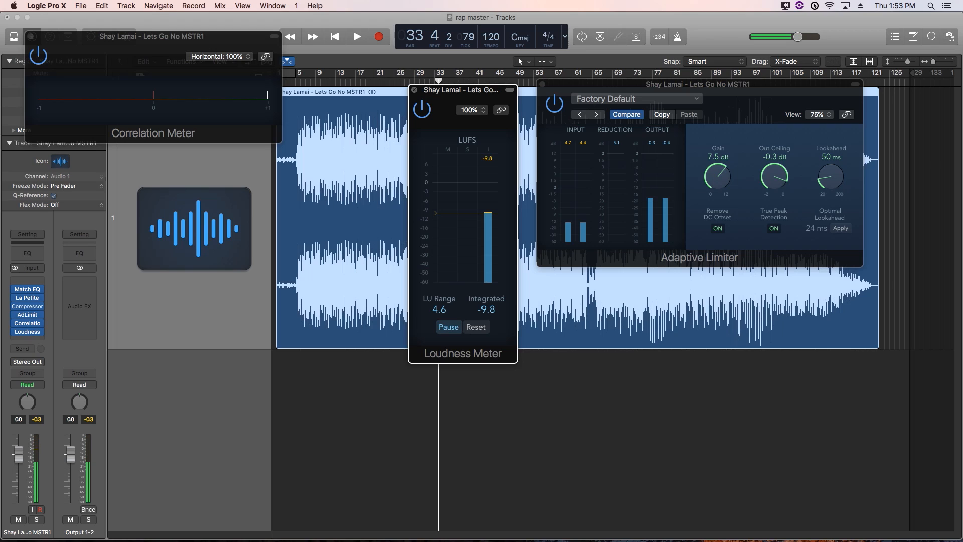
Close the Loudness Meter, move the Correlation Meter over the lower waveform, and place the playhead at bar 21
click(415, 90)
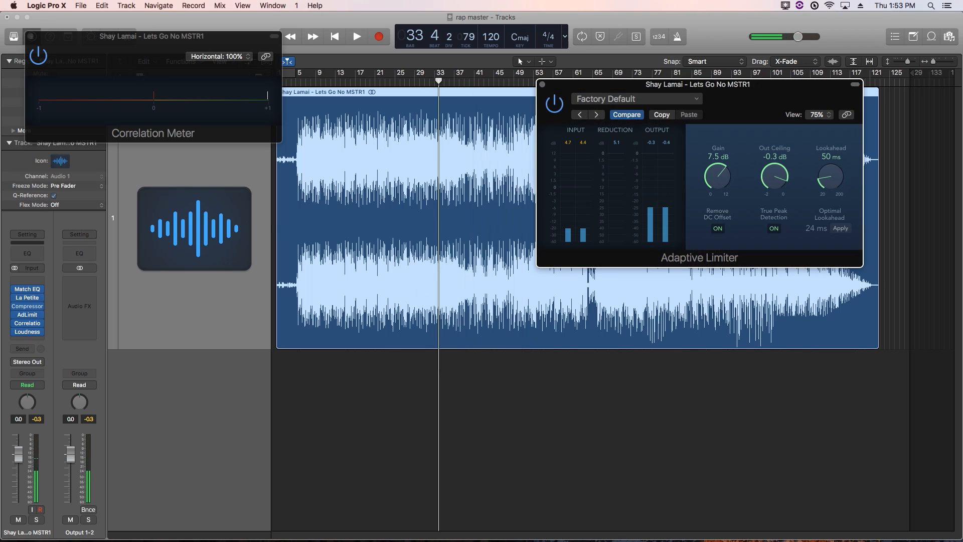
drag(200, 36, 661, 310)
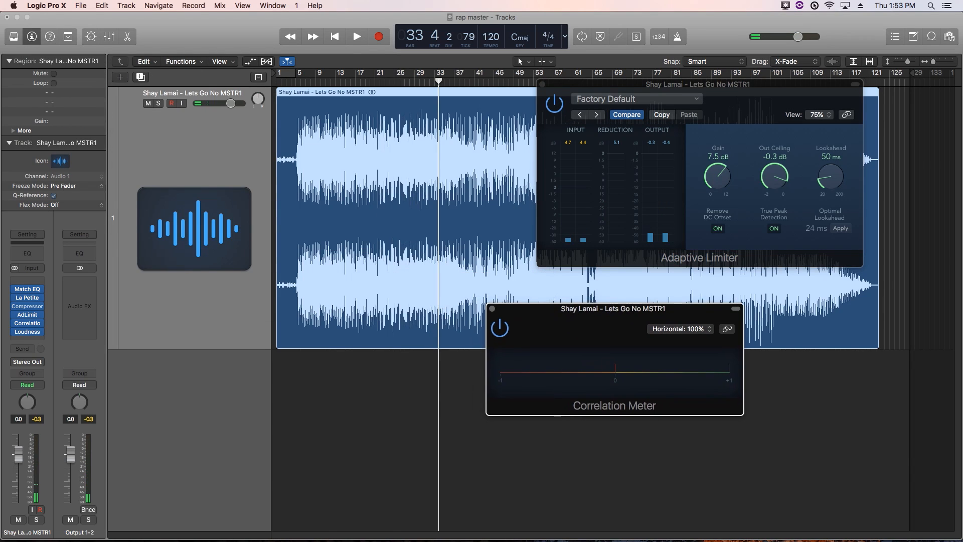
click(375, 82)
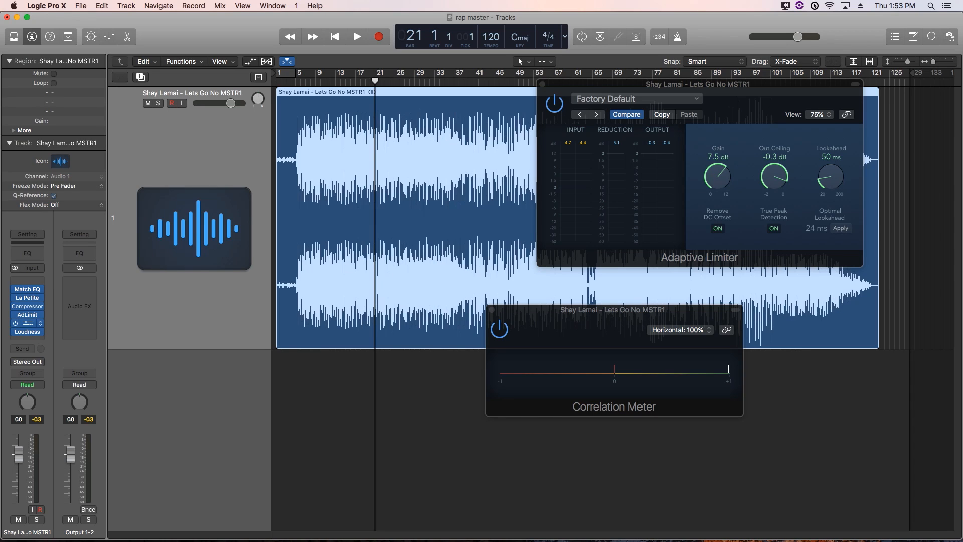
Insert a stereo Stereo Spread plug-in and load its Light LF & HF Spread preset
click(27, 310)
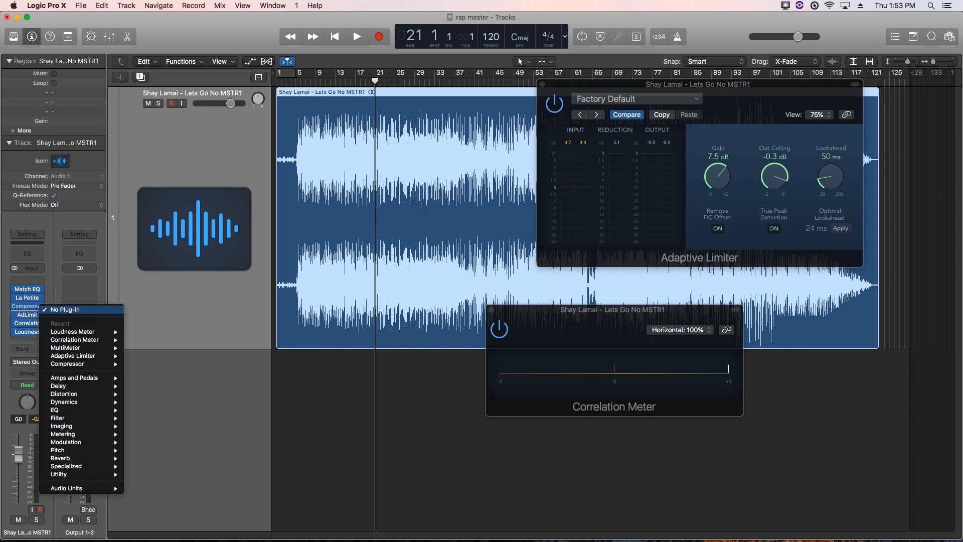
mouse_move(75, 426)
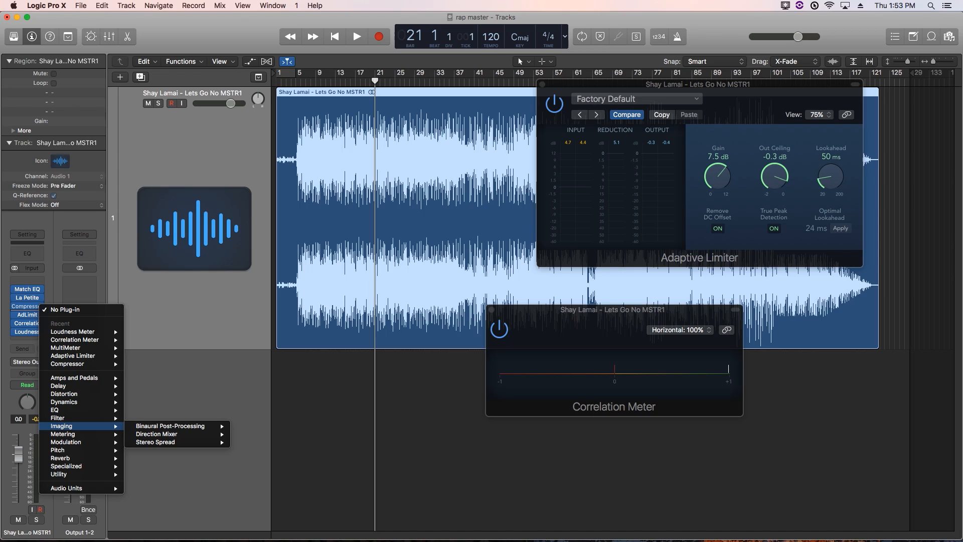
mouse_move(165, 442)
click(251, 442)
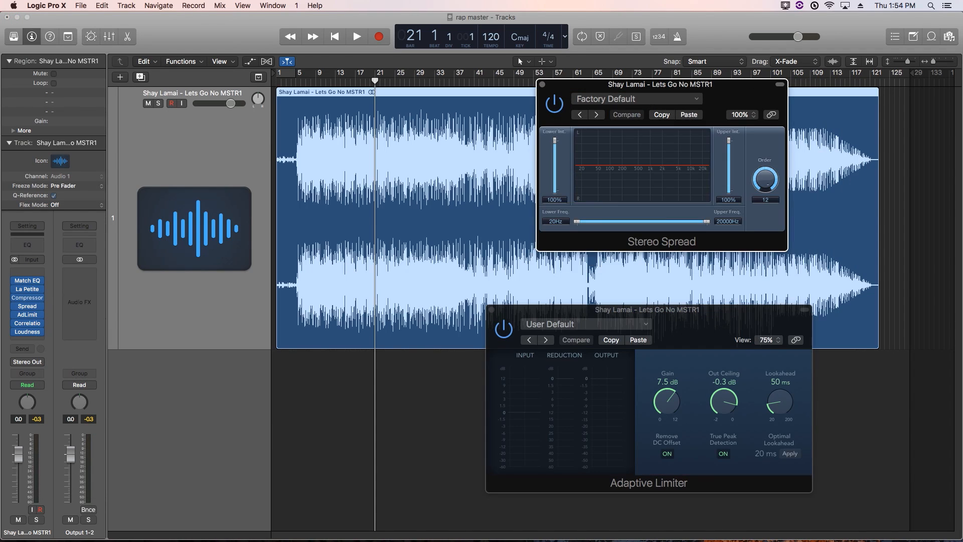
drag(663, 85, 266, 293)
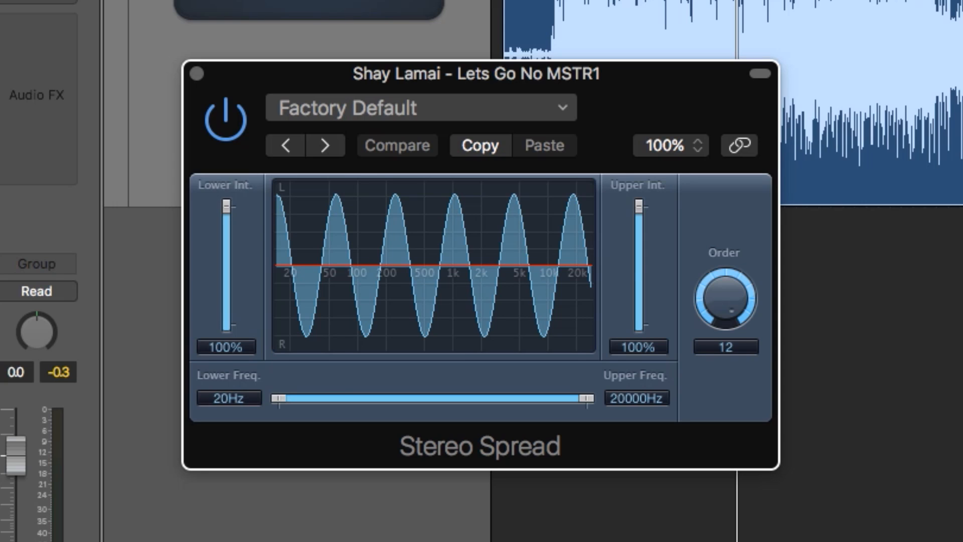
click(421, 107)
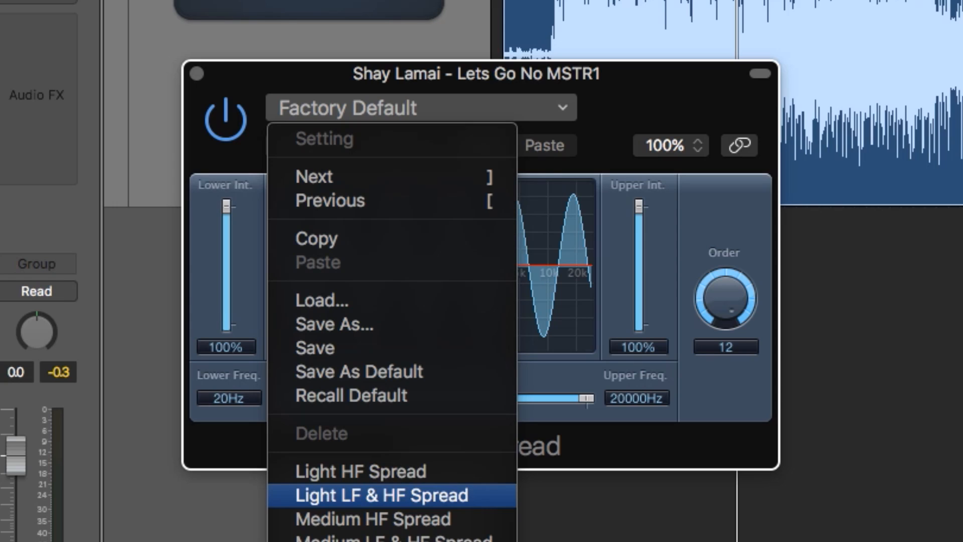
key(Return)
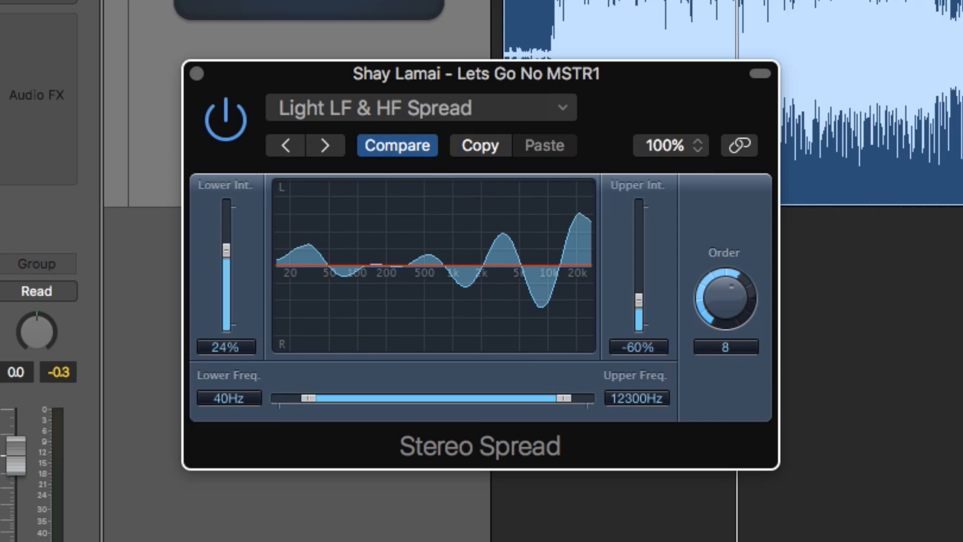
Set Stereo Spread to 1900–14200 Hz, Order 12, intensities 16% and -36%, comparing against bypass
drag(309, 398, 456, 398)
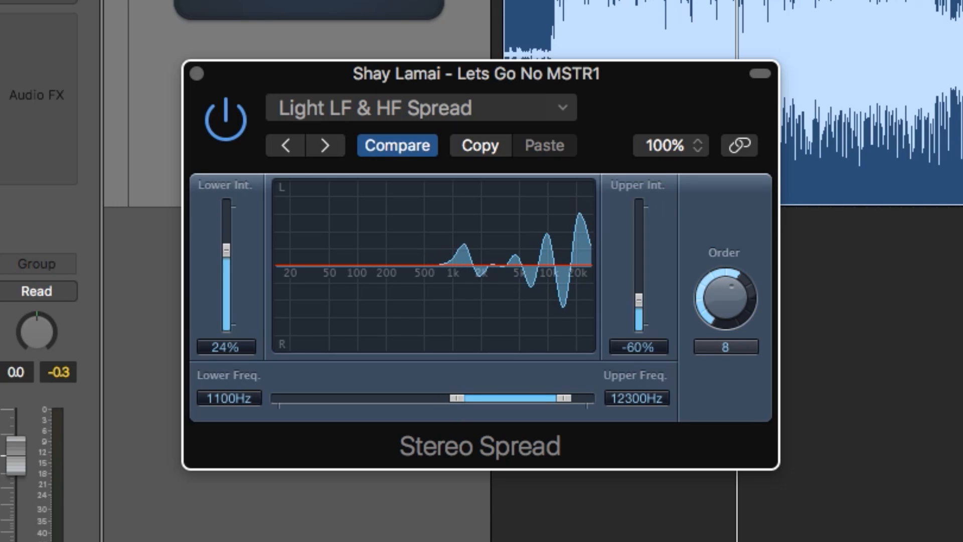
drag(726, 299, 725, 289)
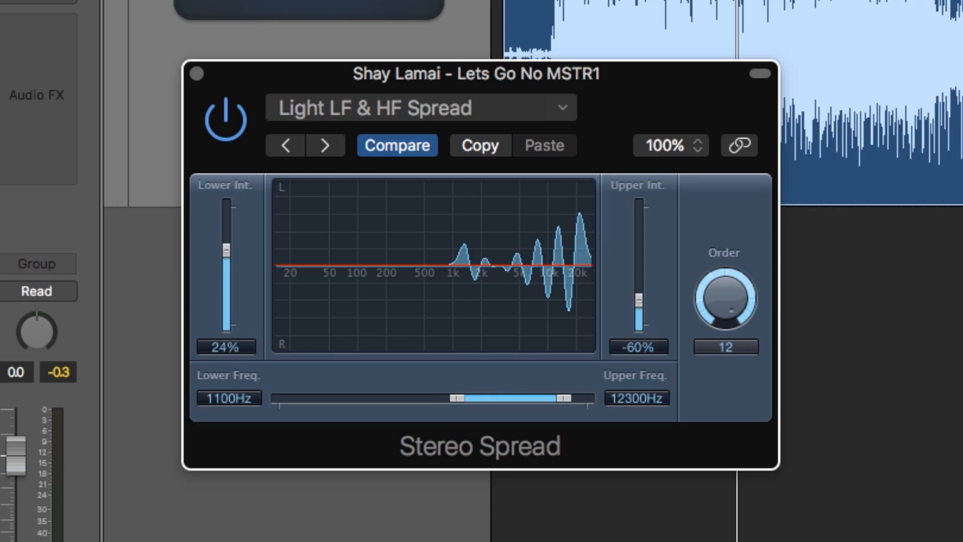
drag(639, 300, 639, 286)
drag(226, 250, 226, 257)
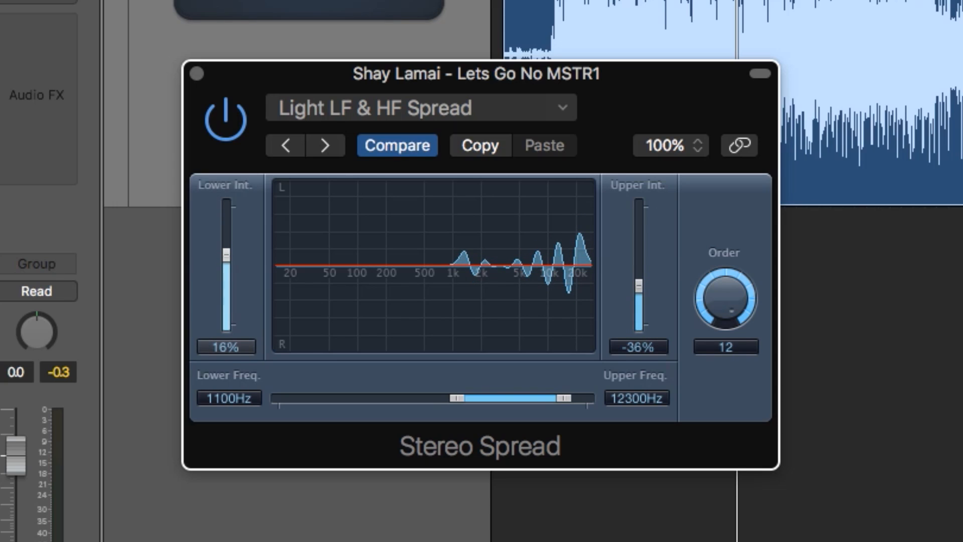
drag(564, 398, 571, 398)
key(space)
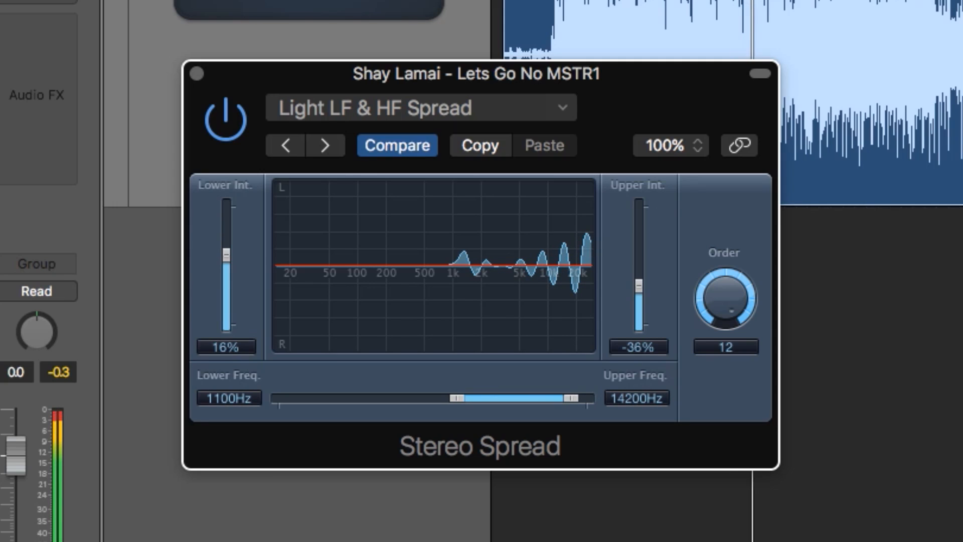
drag(229, 398, 229, 393)
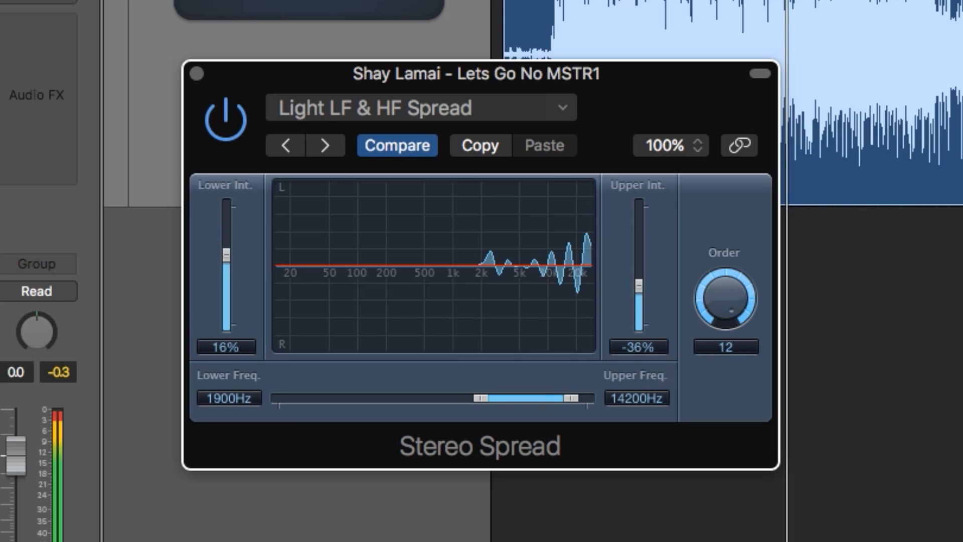
click(225, 120)
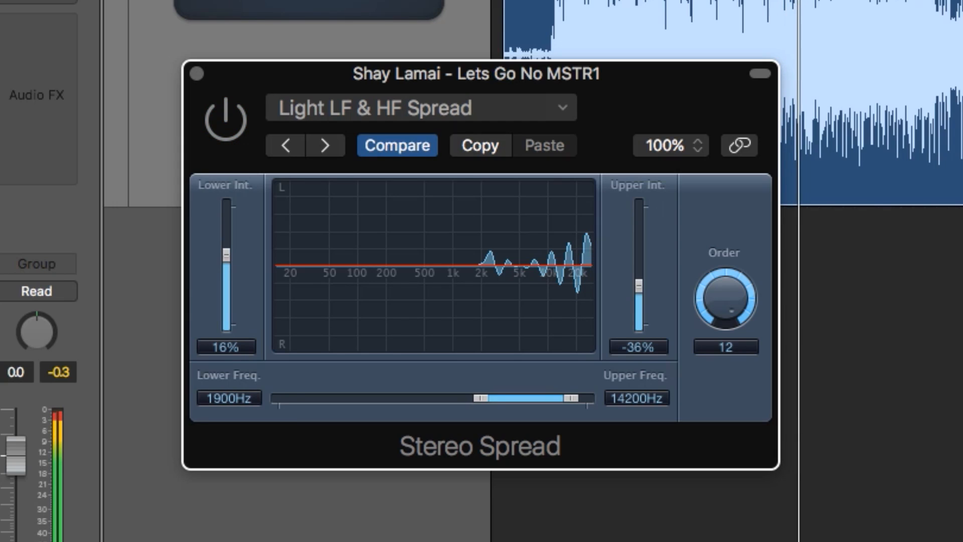
click(225, 120)
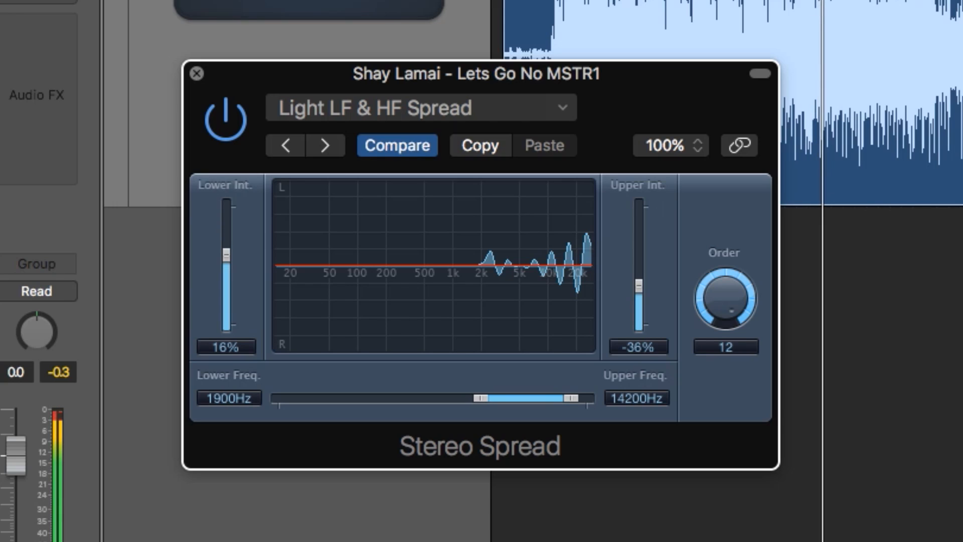
Lower Stereo Spread's Lower Freq to 240 Hz and rebalance its Upper Int. during playback
click(197, 74)
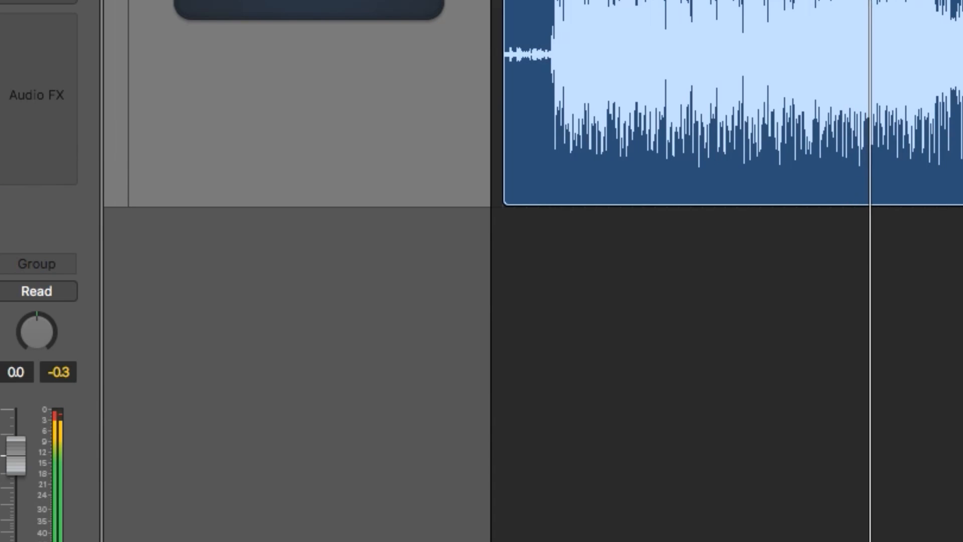
click(1, 95)
drag(480, 398, 358, 398)
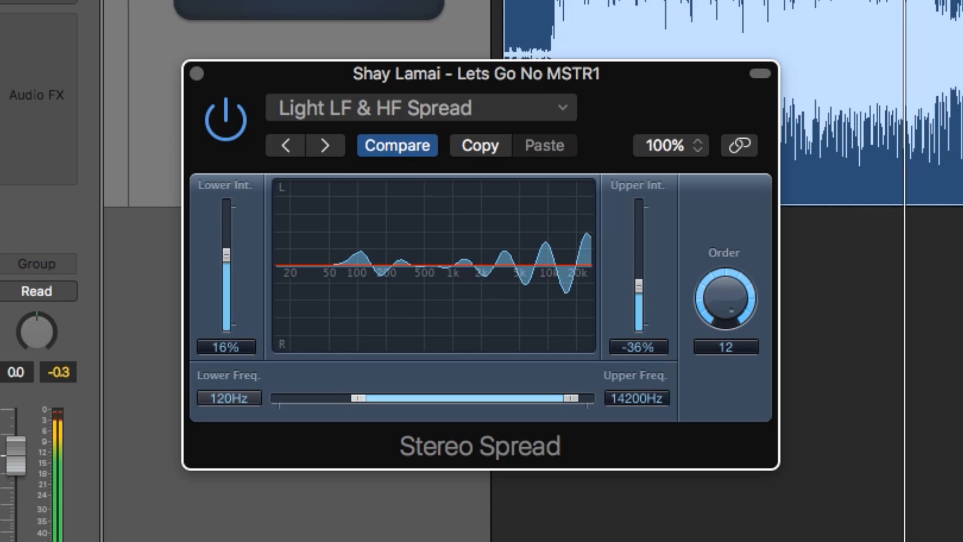
drag(639, 286, 639, 227)
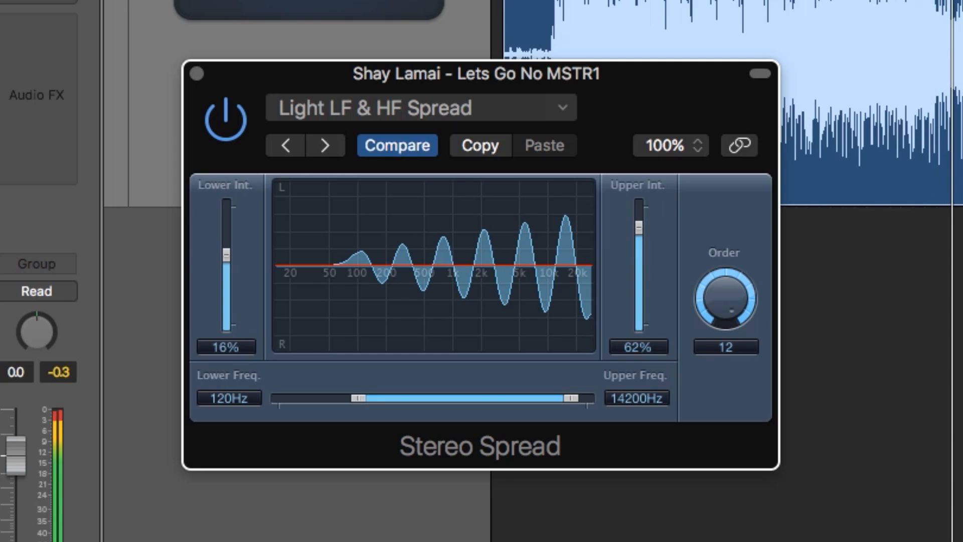
drag(639, 228, 639, 236)
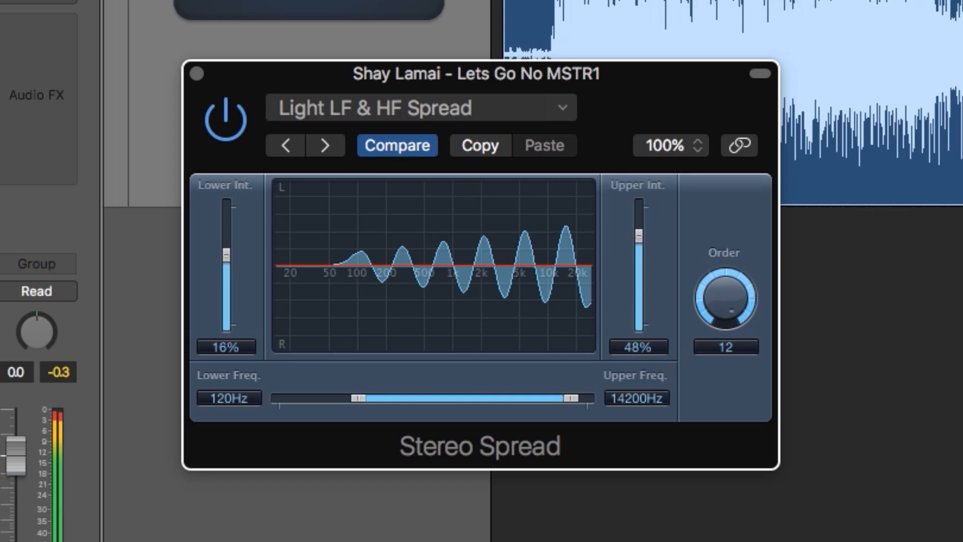
mouse_move(639, 235)
mouse_down()
mouse_move(639, 302)
mouse_move(639, 242)
mouse_up()
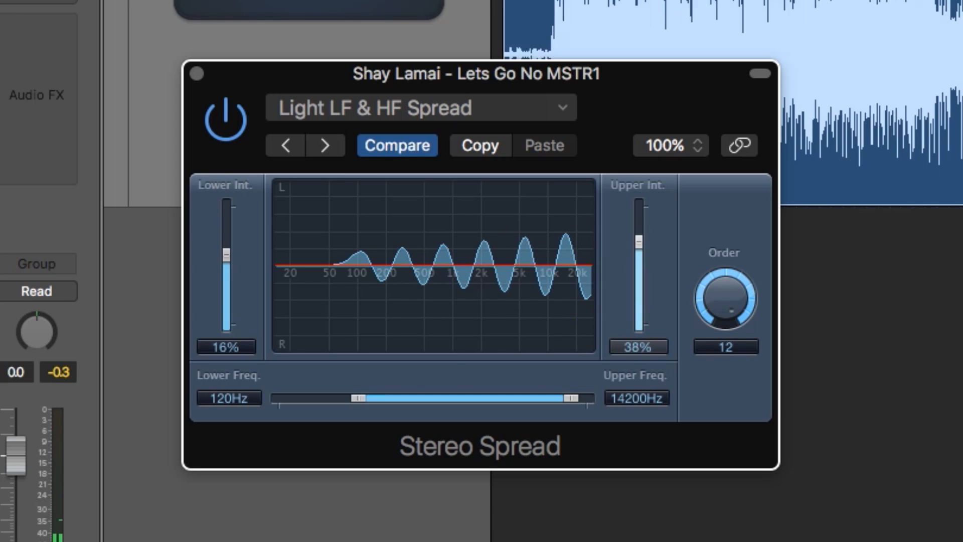
drag(358, 398, 390, 398)
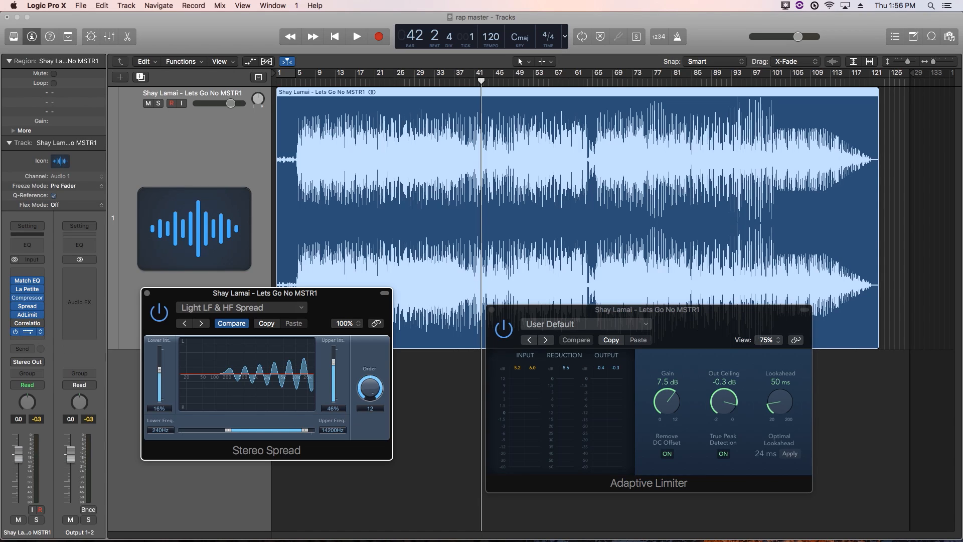
Insert a Loudness Meter, play to read about -9.8 LUFS integrated, then close the plug-in windows
click(27, 331)
mouse_move(76, 43)
mouse_down()
mouse_move(388, 62)
mouse_move(89, 47)
mouse_up()
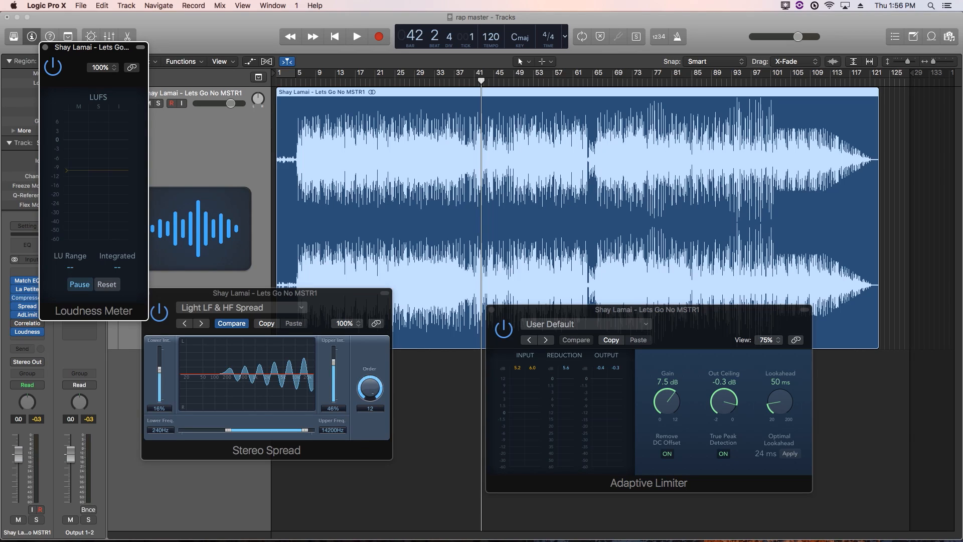
key(space)
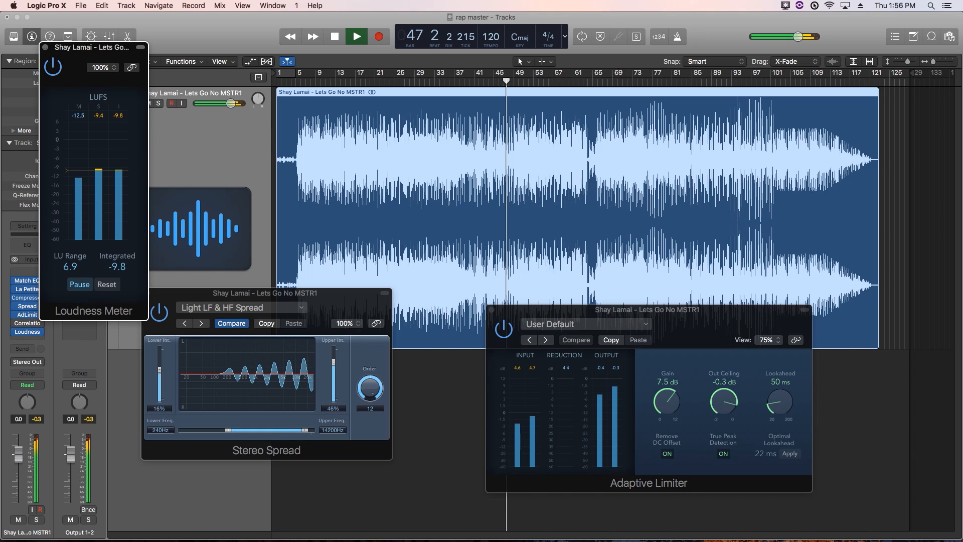
key(space)
key(super+w)
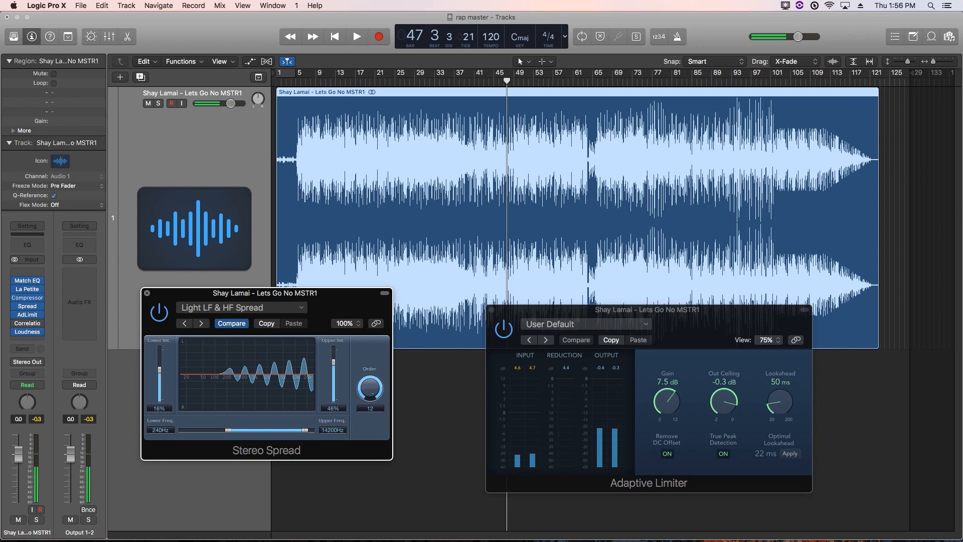
key(super+w)
key(super+w)
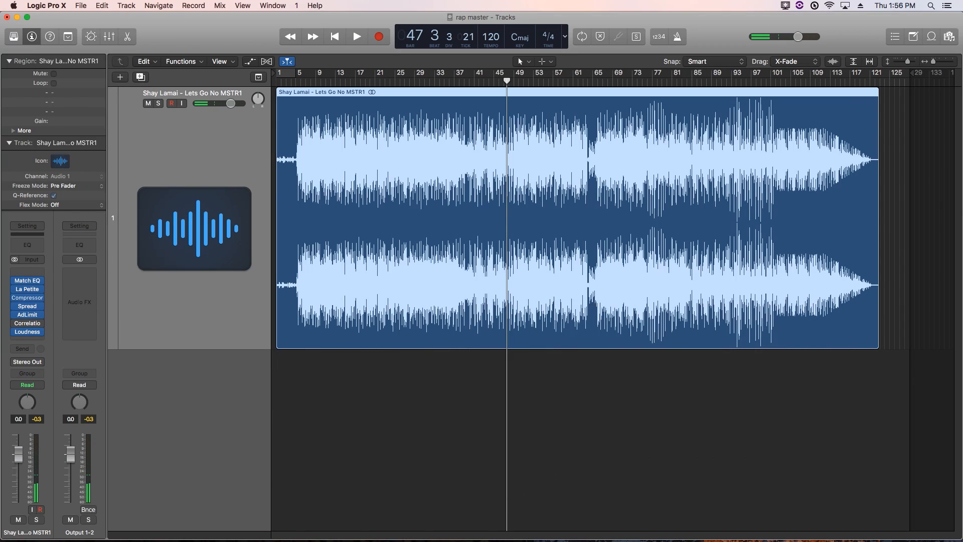
Play the mastered song from bar 1, peaking at -0.3 dB
click(296, 81)
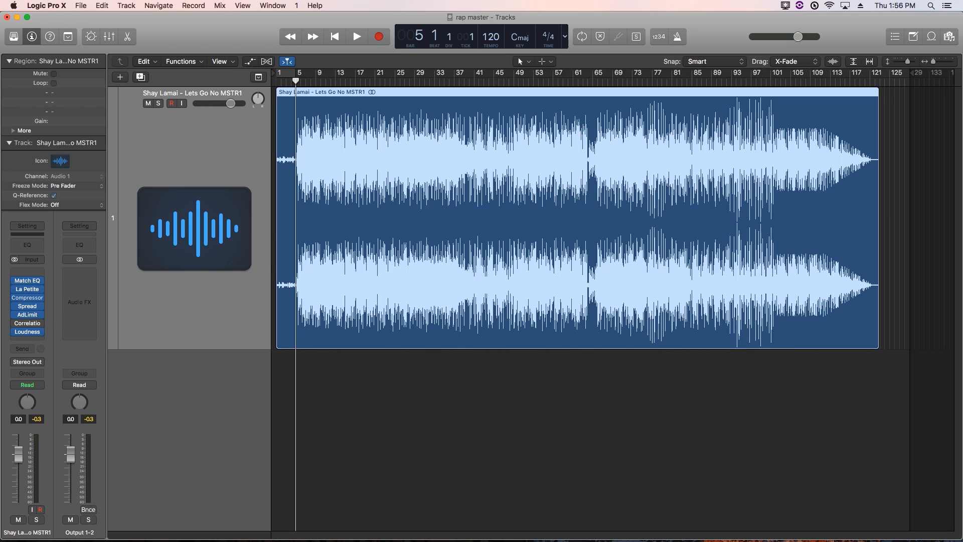
key(Return)
key(super+Right)
key(super+Right)
key(super+Right)
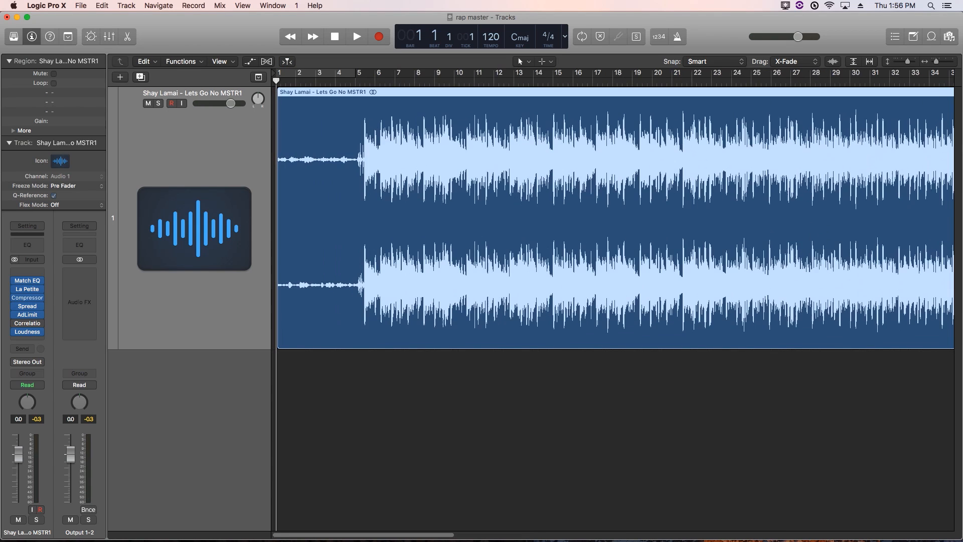
key(super+Left)
key(super+Left)
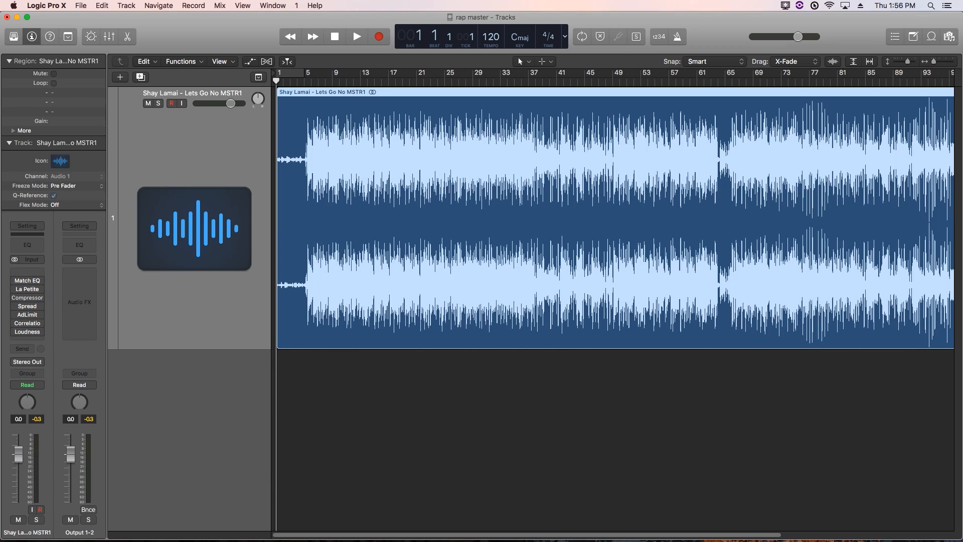
key(space)
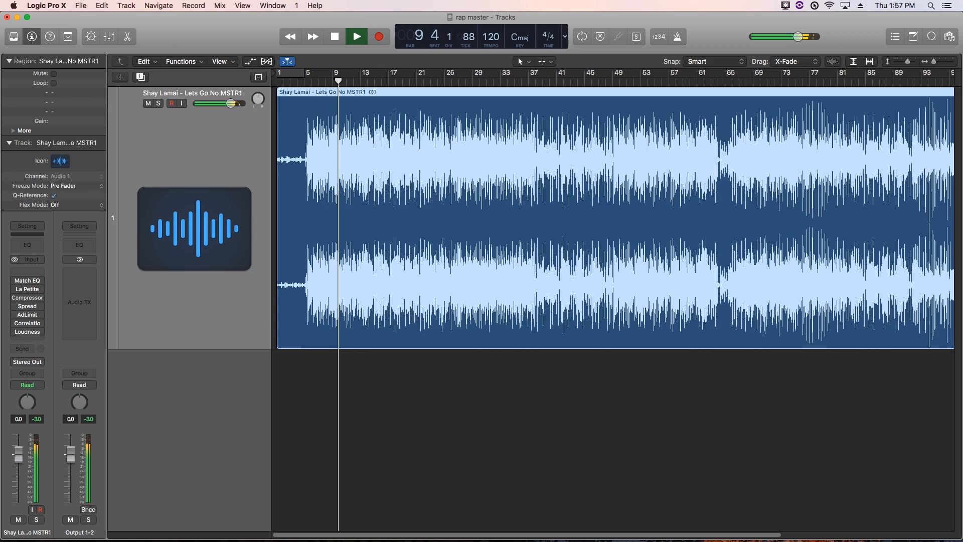
key(space)
key(Return)
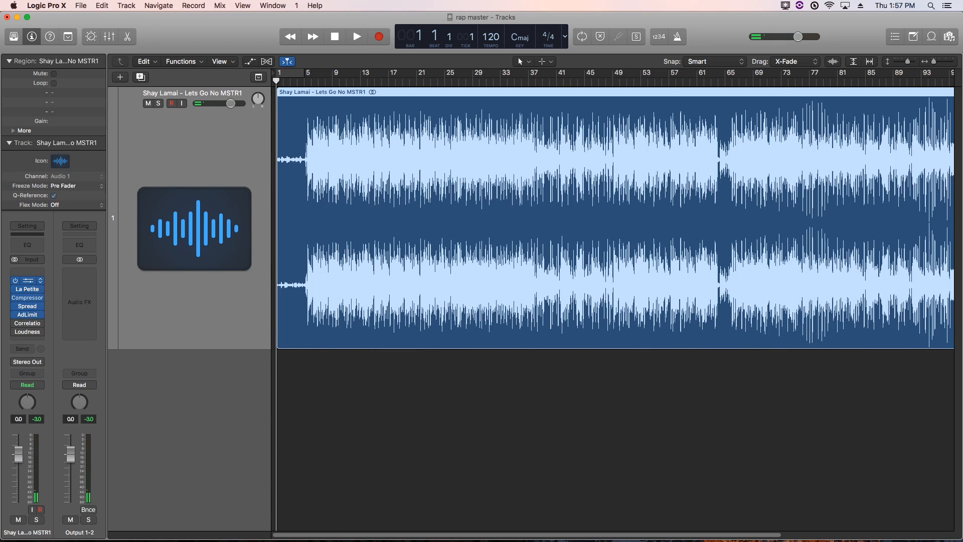
key(space)
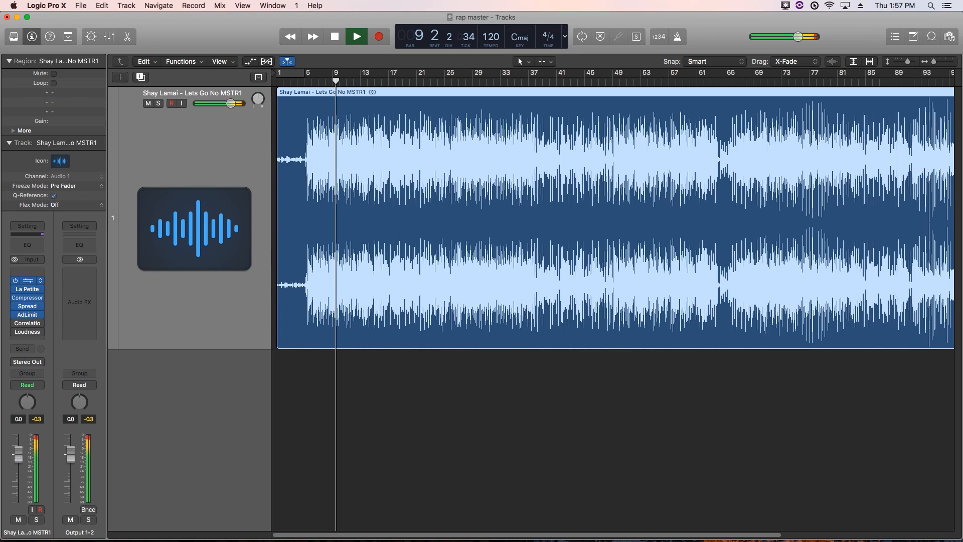
Adjust Match EQ's high-frequency fade extreme and reduce its Apply amount slightly
click(27, 280)
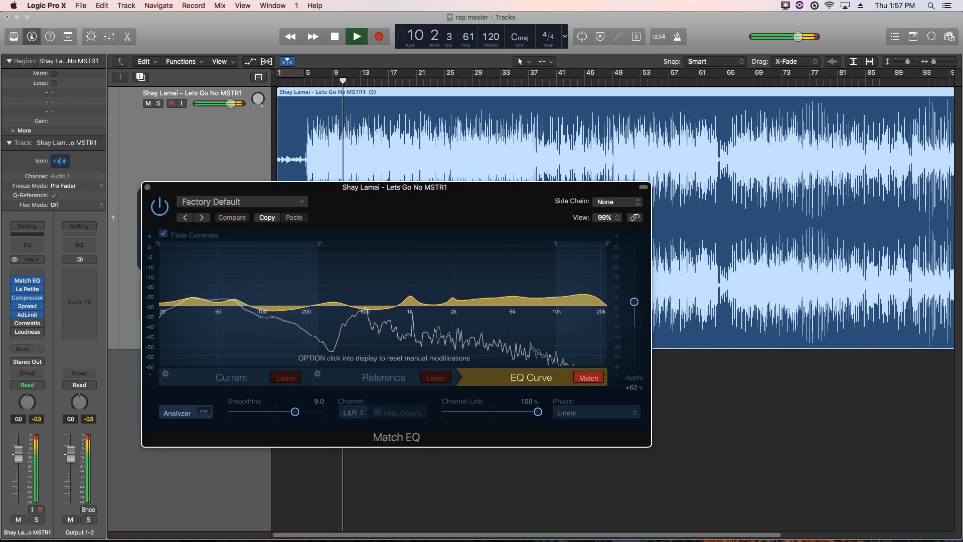
drag(556, 245, 533, 244)
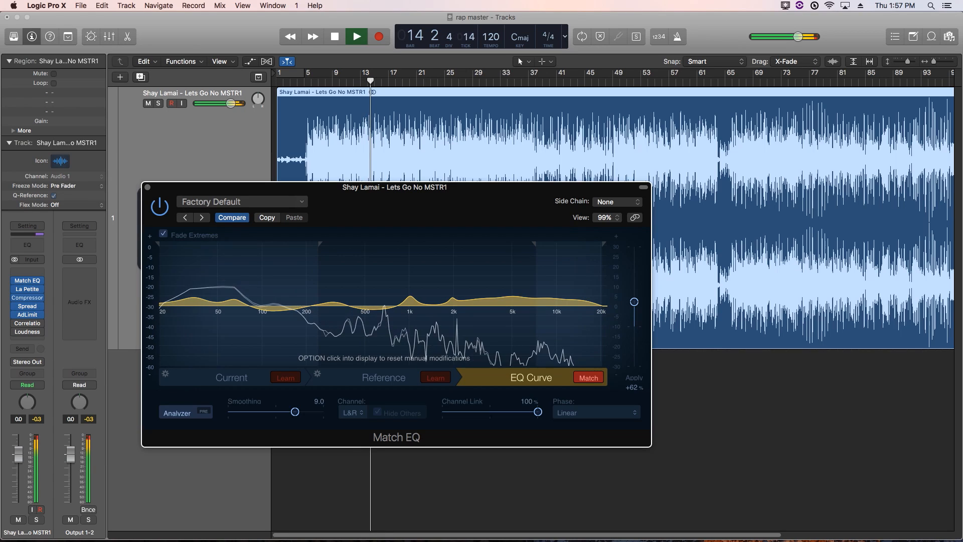
drag(634, 301, 634, 305)
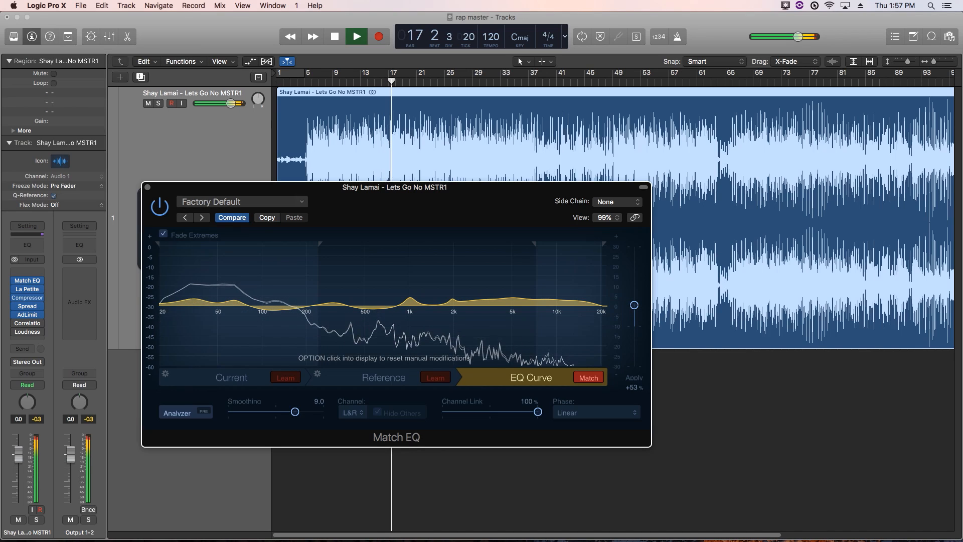
key(super+w)
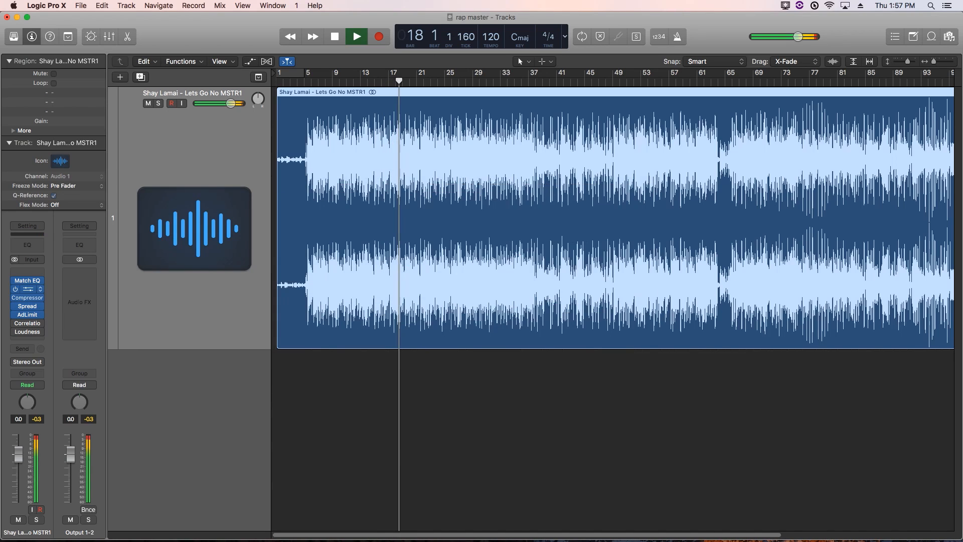
Lower La Petite Excite's Low amount from 1.50 to 1.41 and deselect the audio region
click(27, 289)
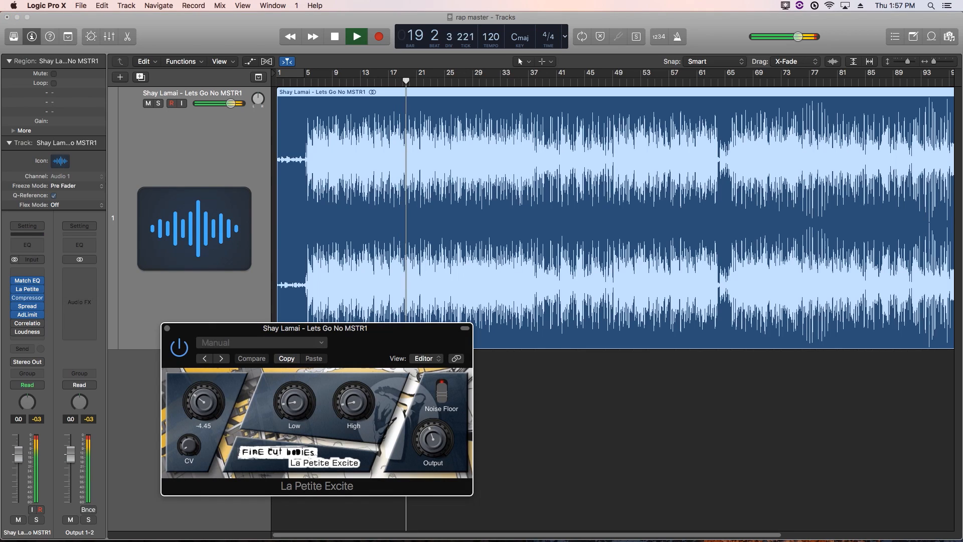
drag(354, 402, 354, 404)
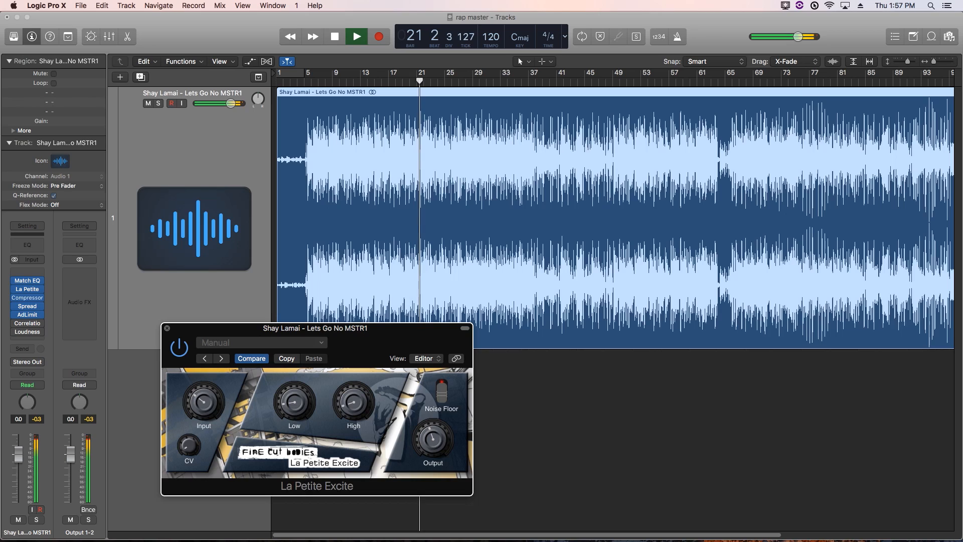
key(super+w)
key(shift+super+a)
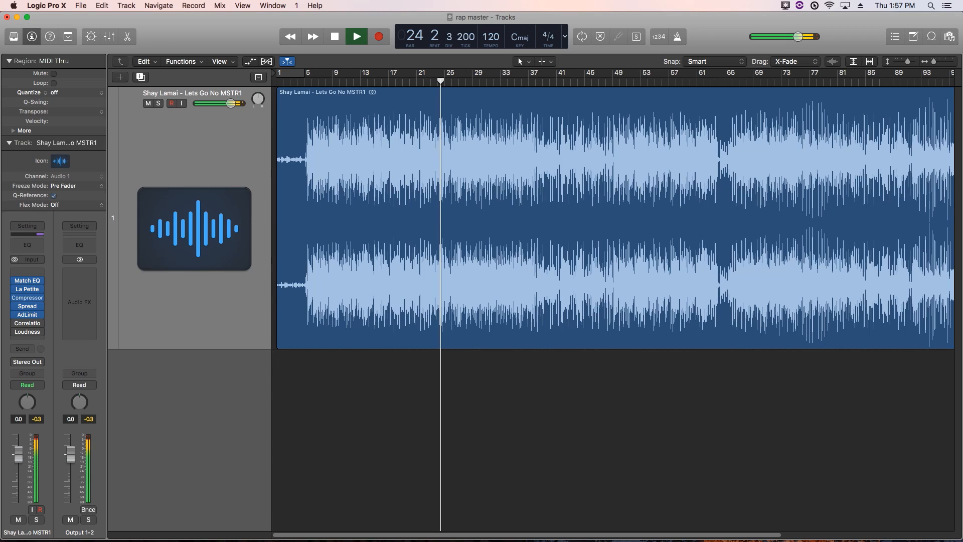
Play the ending from bar 111, then open the Mixer and select the Master channel strip
key(super+Left)
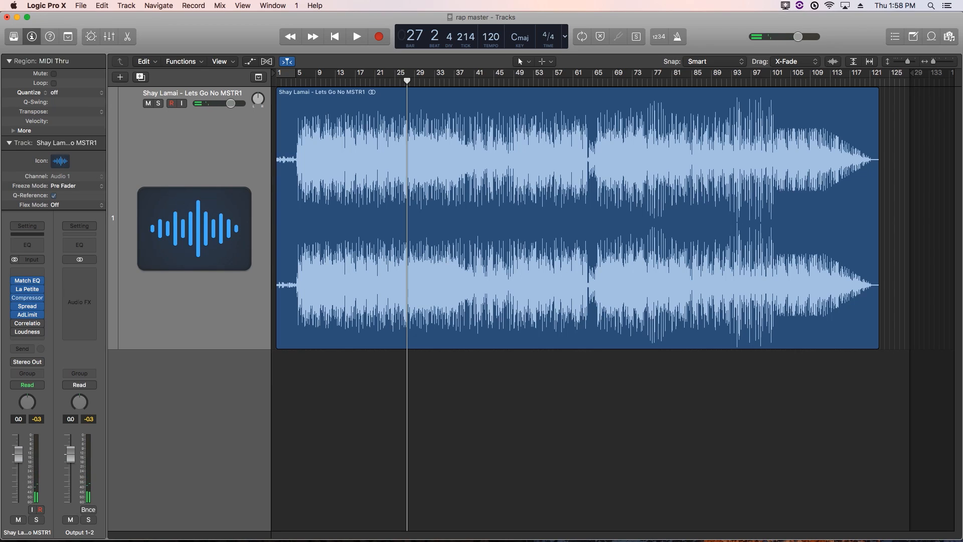
drag(780, 81, 821, 81)
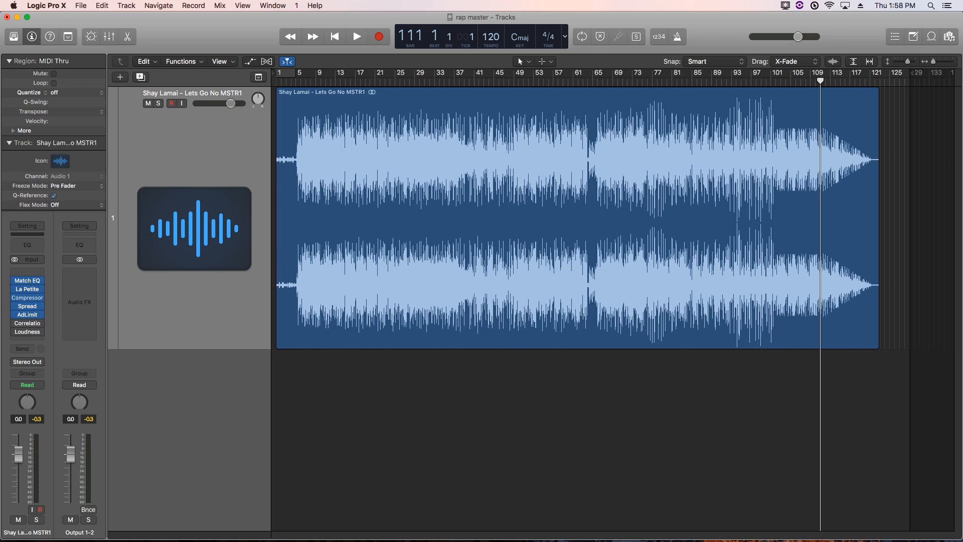
key(space)
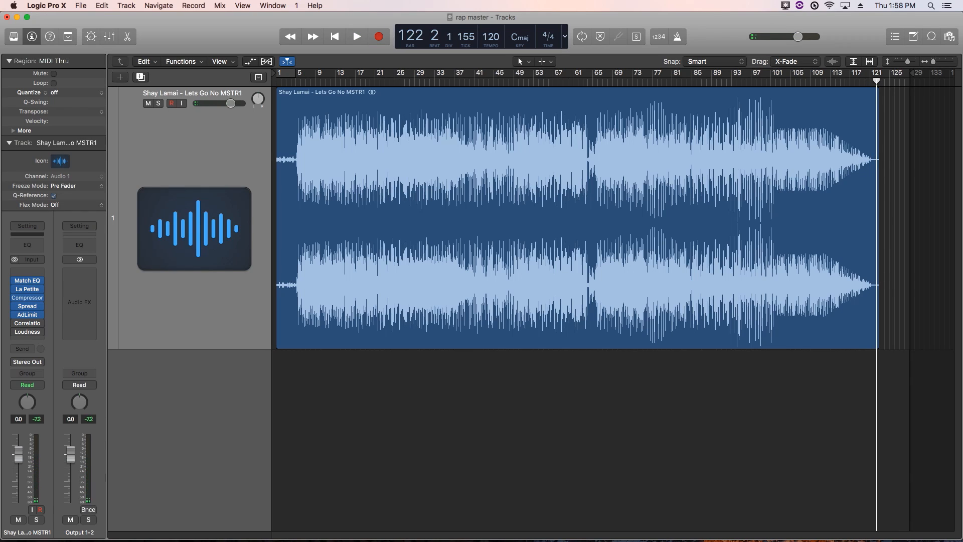
key(super+Right)
key(super+Right)
key(super+Right)
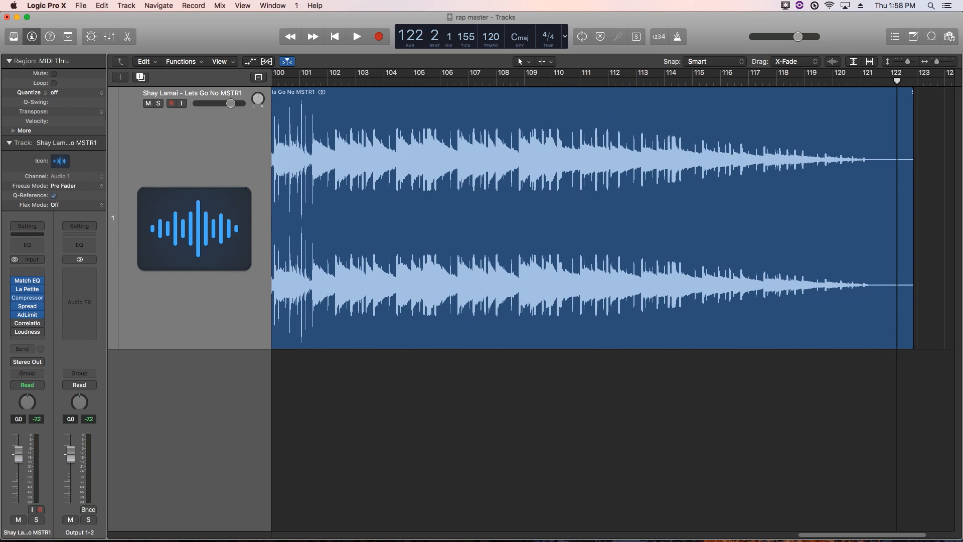
key(super+Left)
key(super+Left)
key(super+Left)
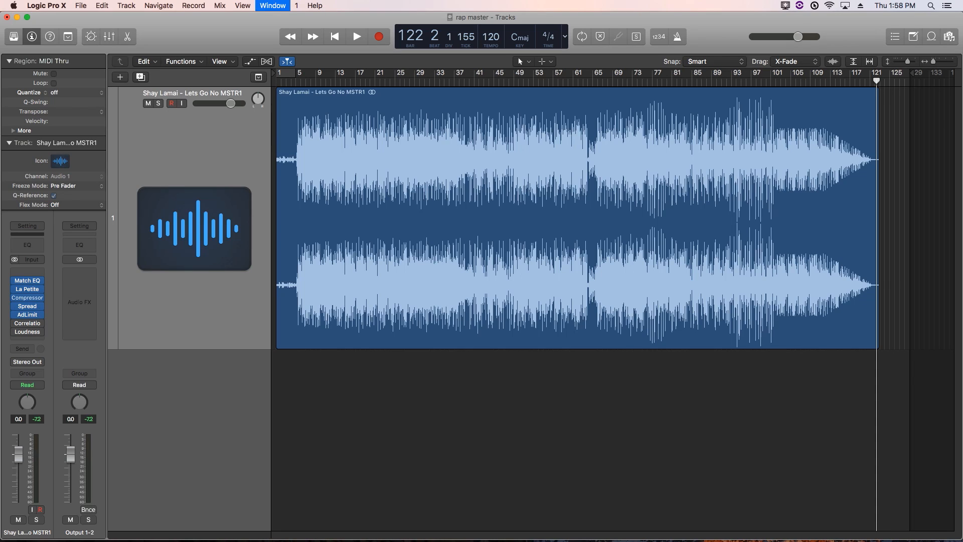
key(super+2)
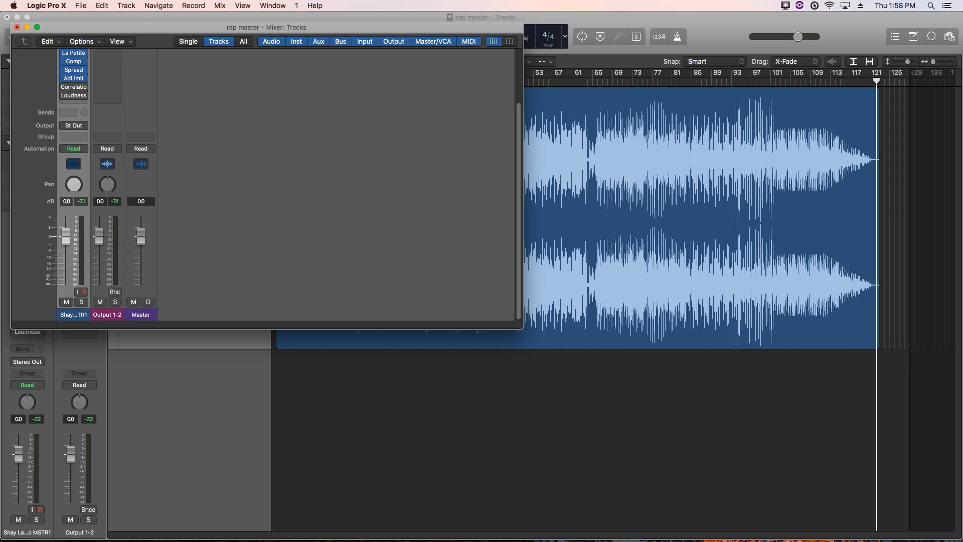
click(141, 237)
Create a Master track from the Mixer and make its track row taller
right_click(143, 100)
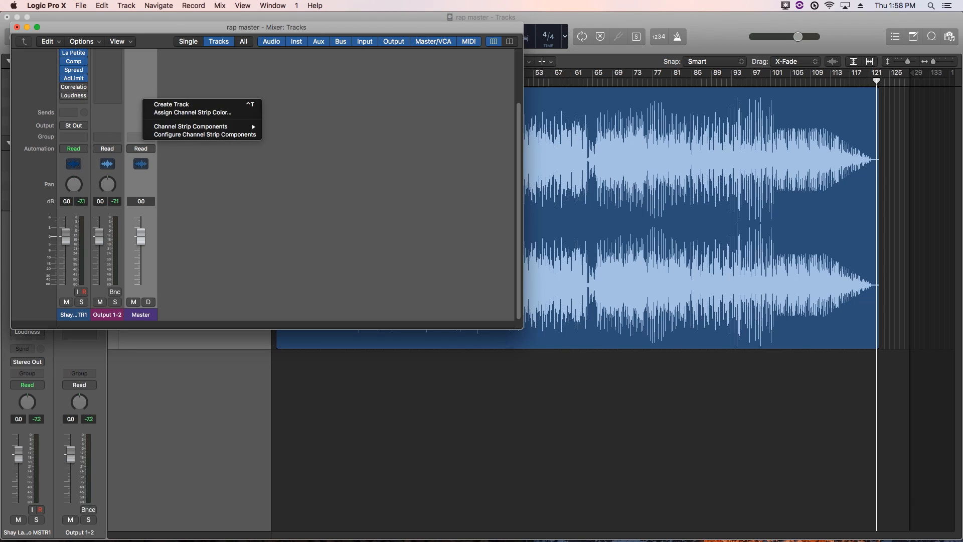
click(150, 103)
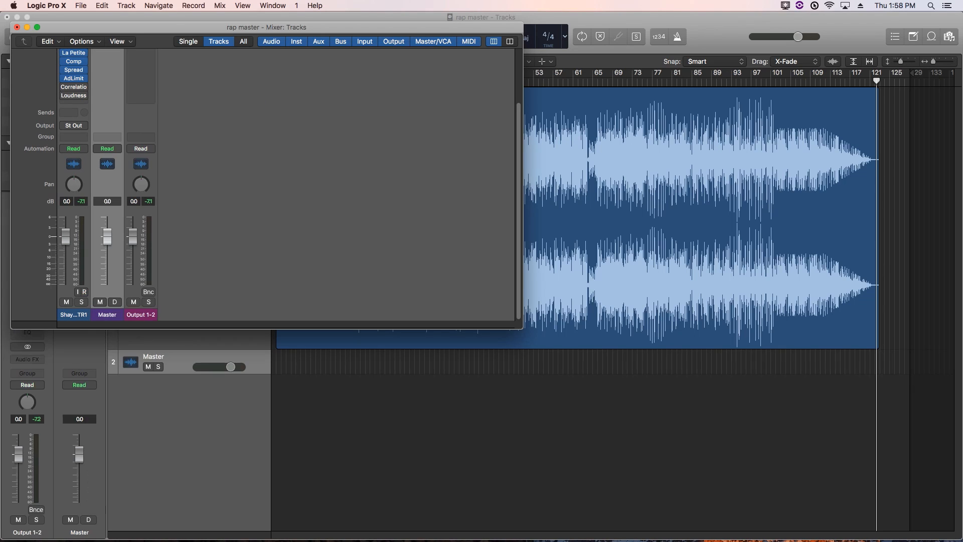
click(17, 27)
drag(160, 373, 161, 480)
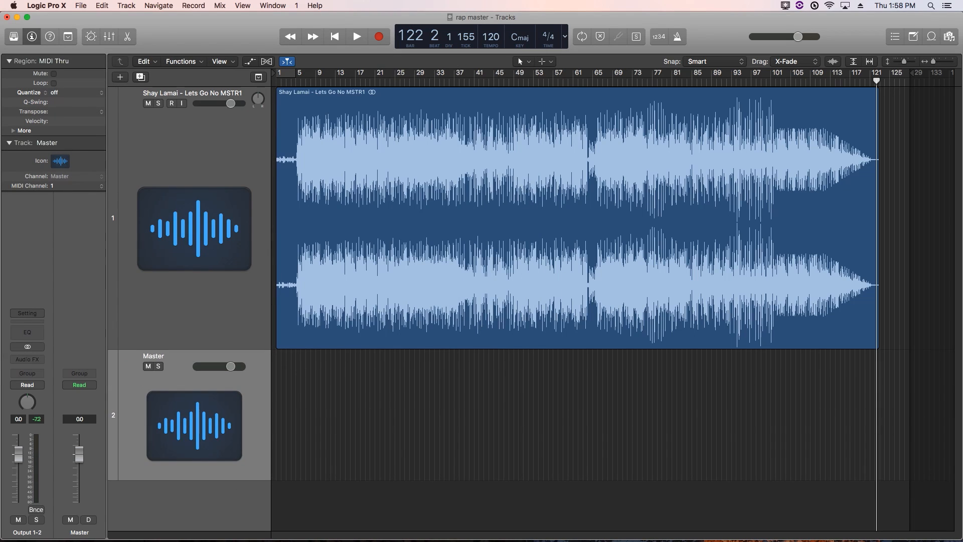
Add +0.0 dB volume automation points on the Master track near bars 118 and 121
key(a)
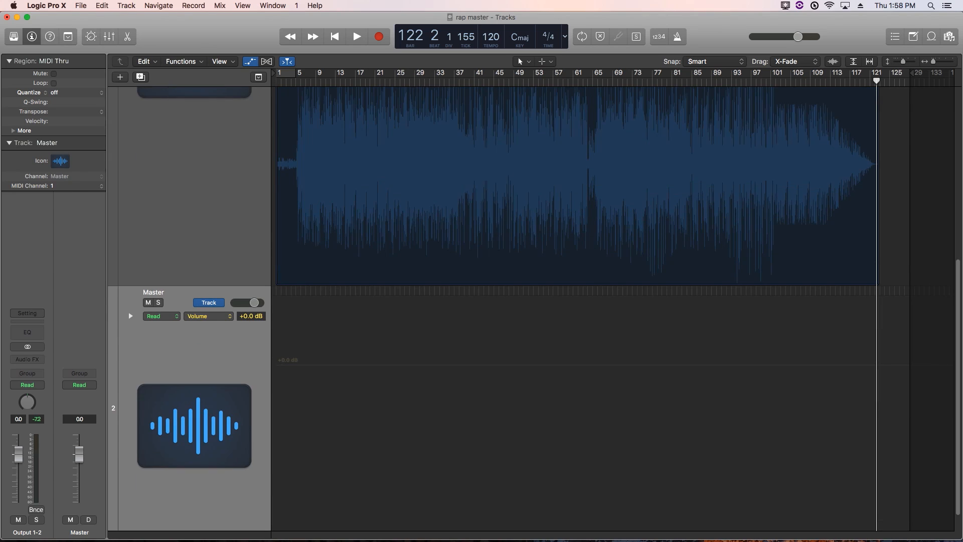
key(super+Right)
key(super+Right)
key(super+Right)
key(super+Right)
key(super+Right)
key(super+Right)
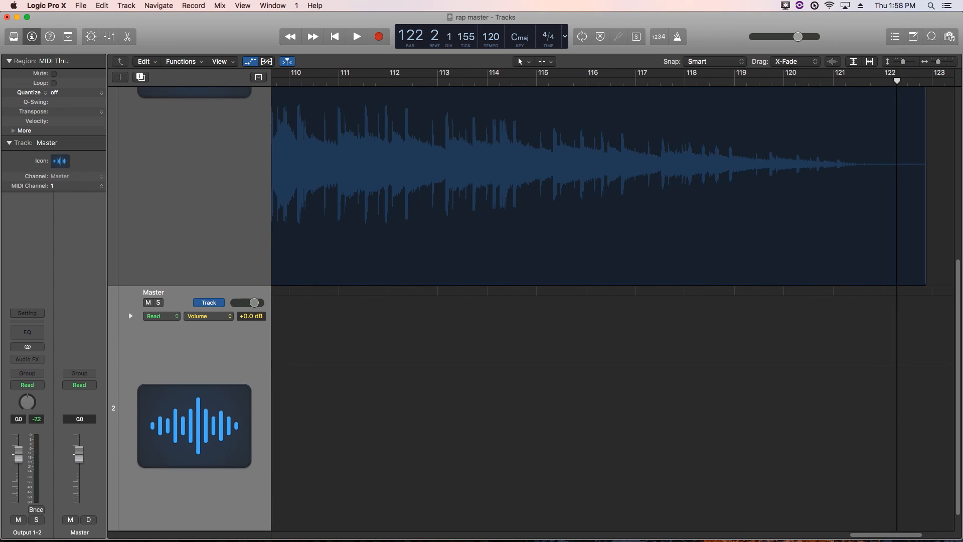
drag(898, 80, 852, 81)
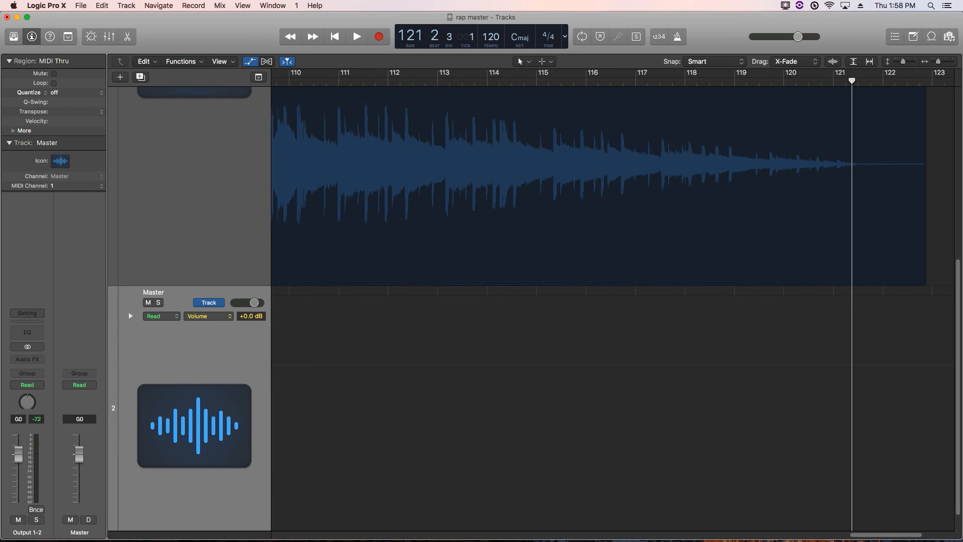
click(852, 365)
click(851, 365)
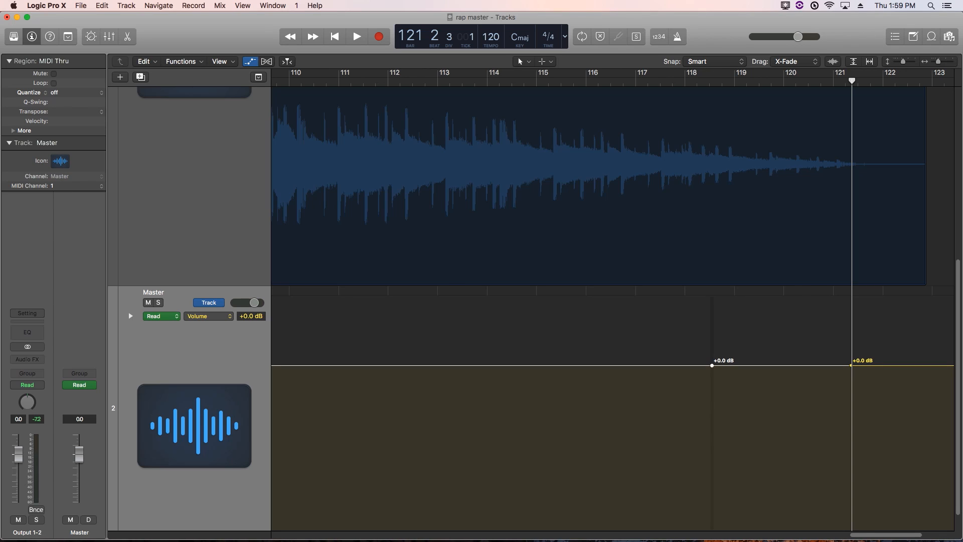
Drop the fade's end point to -∞ dB and bend the volume ramp into a concave curve
drag(852, 366, 851, 462)
scroll(851, 451, down, 1)
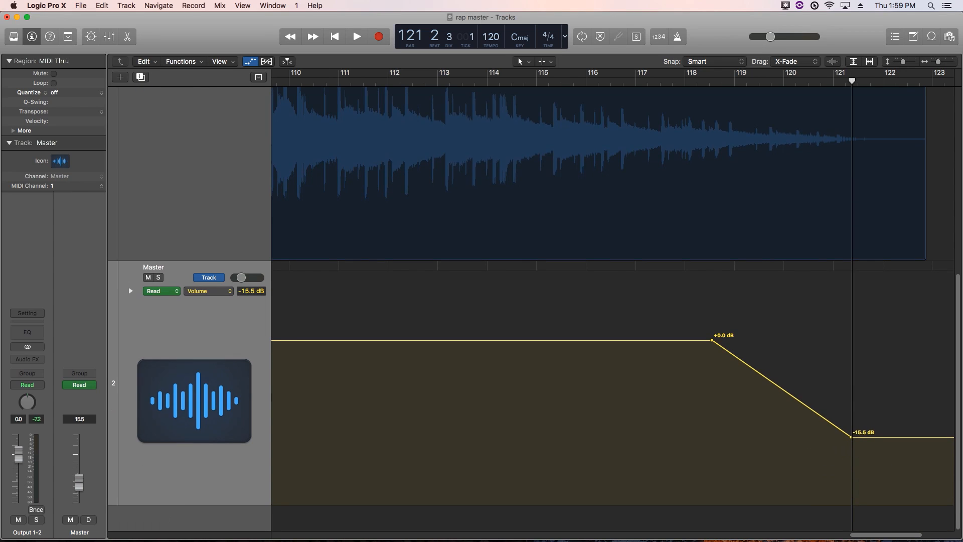
drag(851, 436, 852, 503)
click(544, 61)
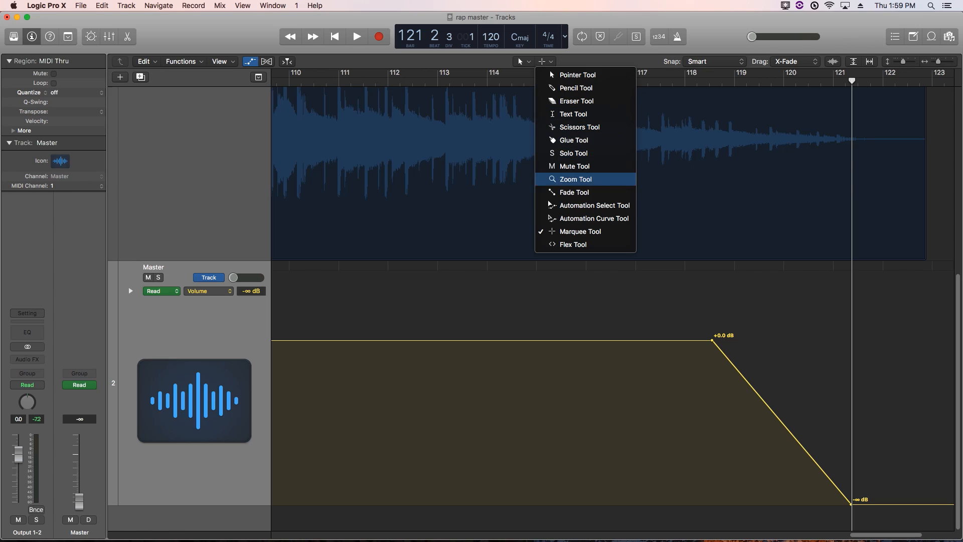
click(552, 218)
drag(783, 422, 793, 450)
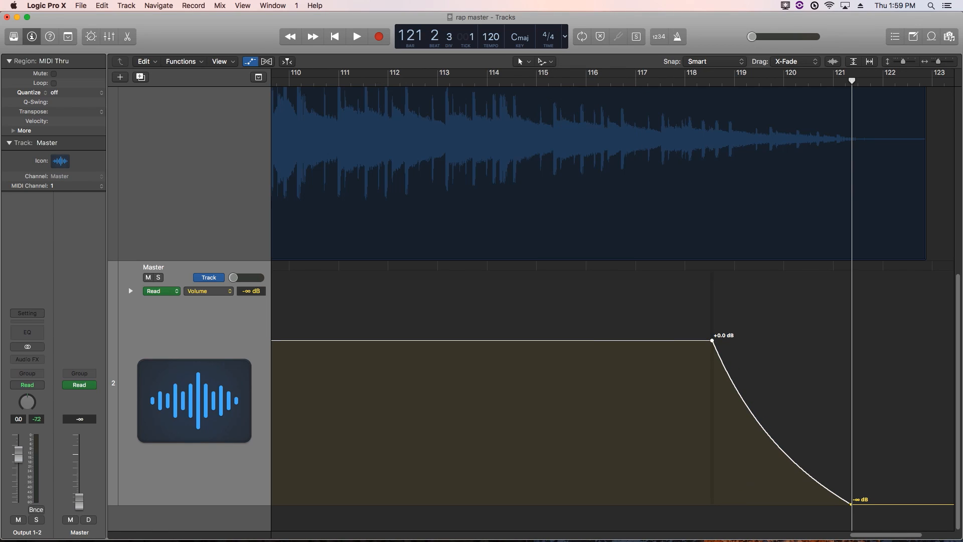
Audition the fade from bar 116, then move its start point earlier to bar 115.4
click(596, 81)
key(space)
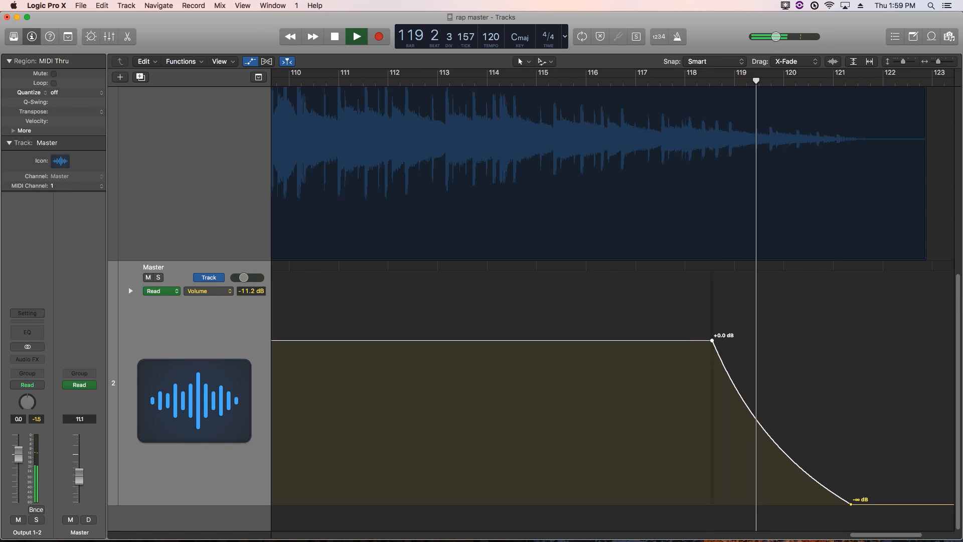
key(space)
drag(713, 340, 582, 340)
click(363, 75)
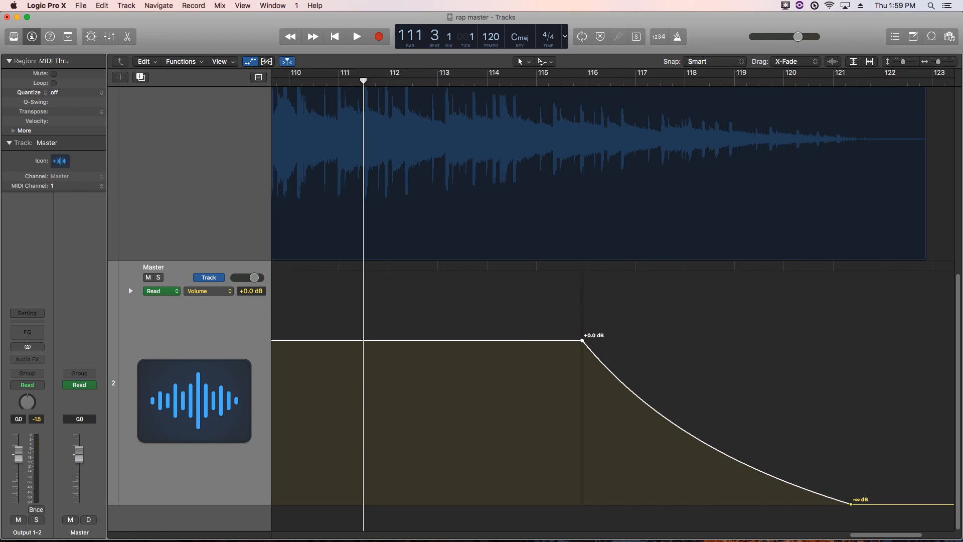
Play the fade from bar 111 through to silence, then jump back to bar 121
key(space)
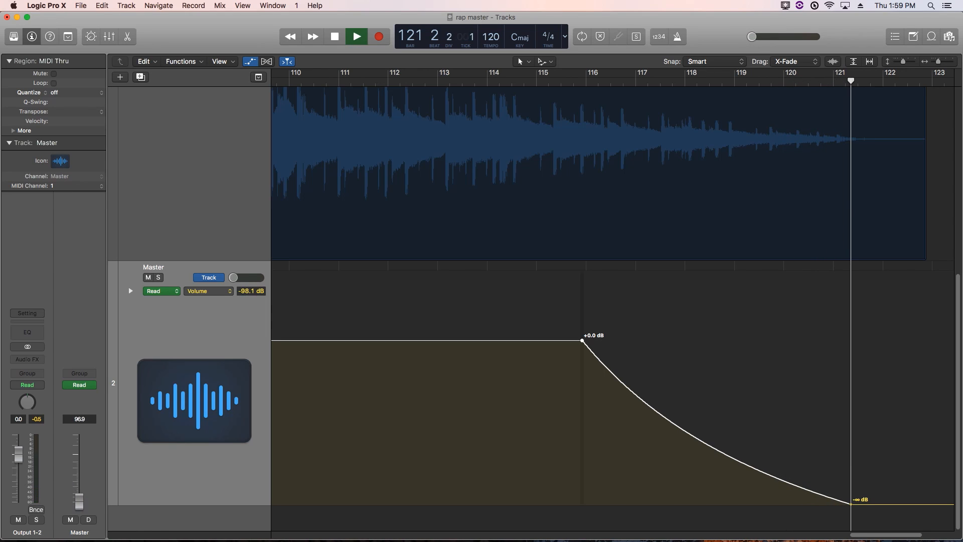
key(space)
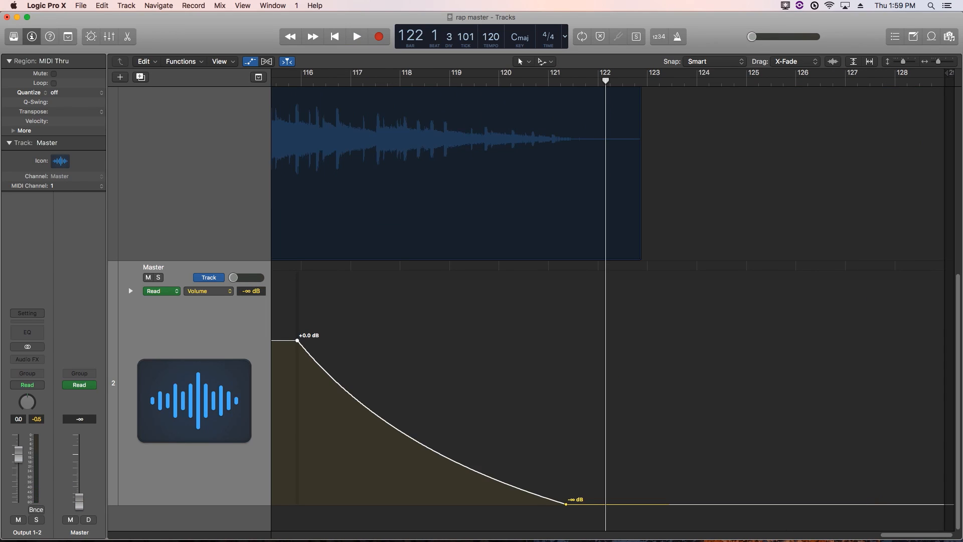
key(comma)
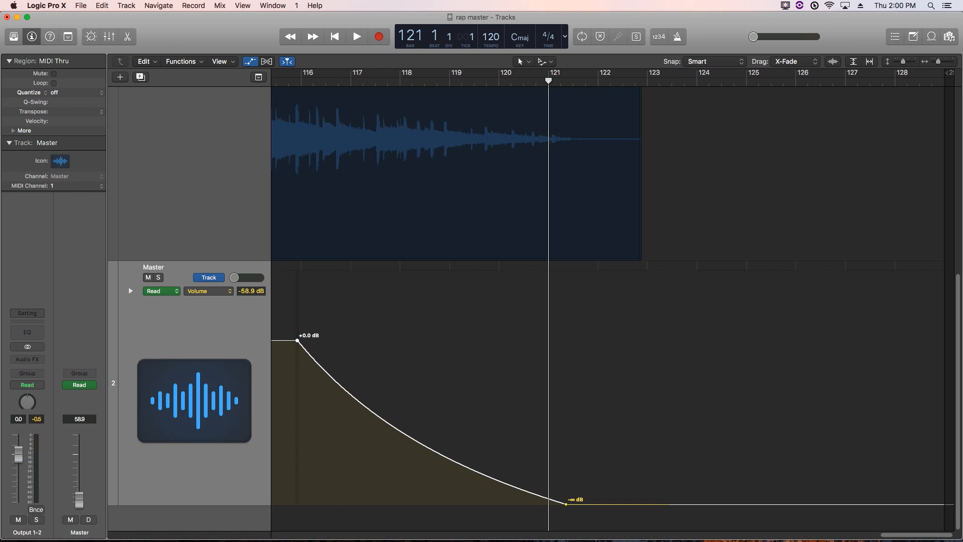
Replay the fade's tail from bar 120 beat 3 and set a cycle range from bar 121 to 122
click(524, 81)
key(space)
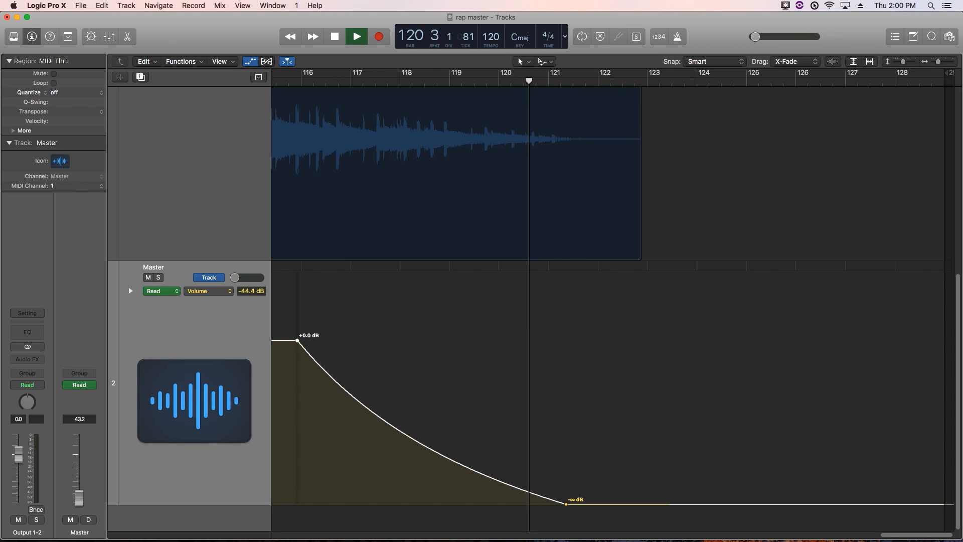
key(space)
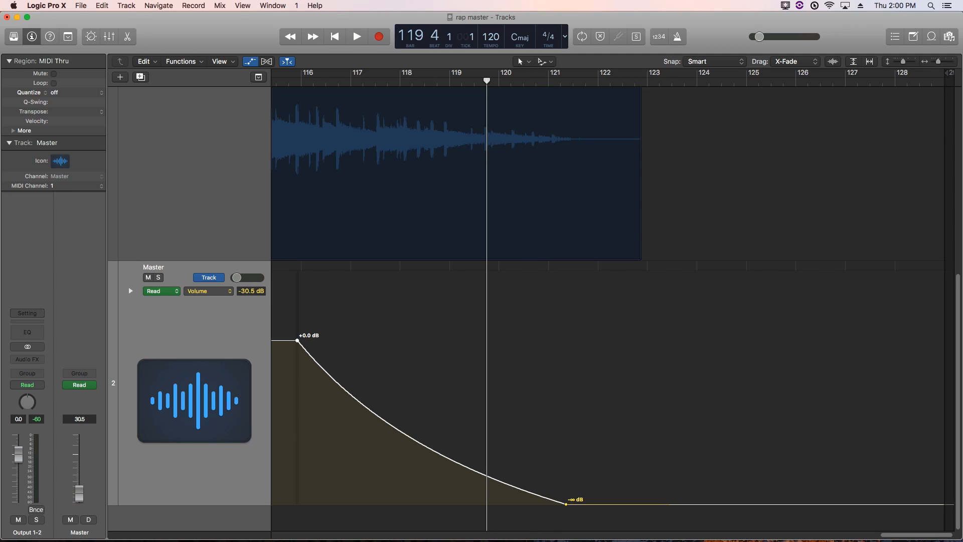
key(space)
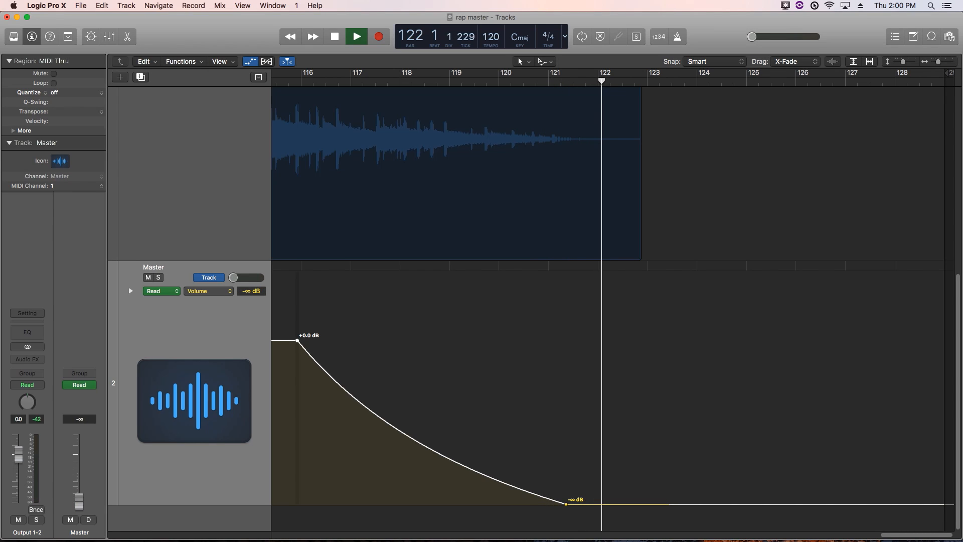
key(space)
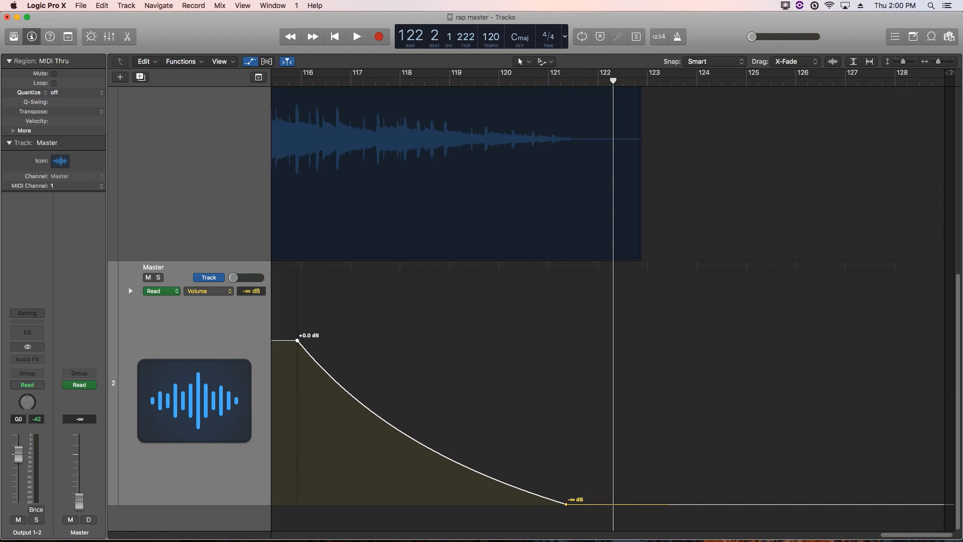
drag(549, 73, 611, 73)
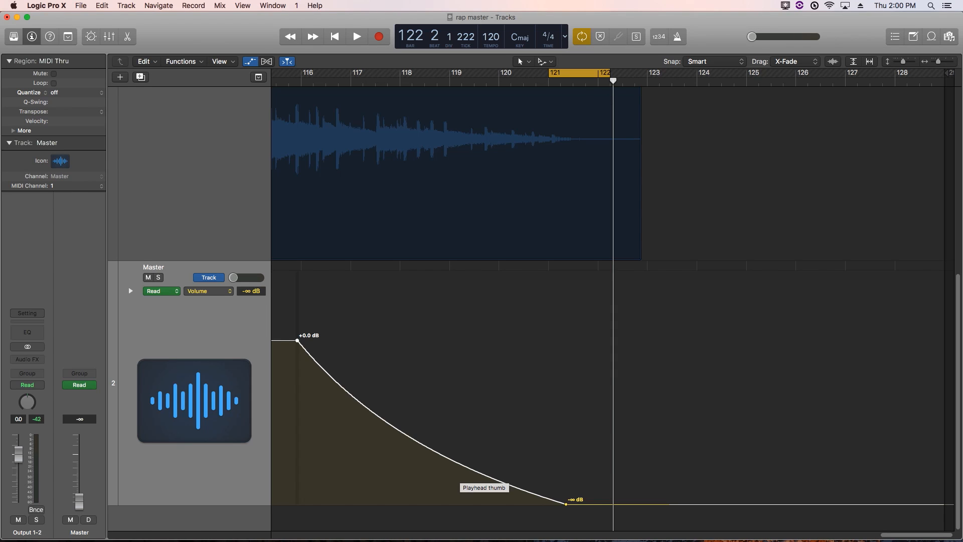
Hide the volume automation lane and drag the cycle range start back to bar 1
key(a)
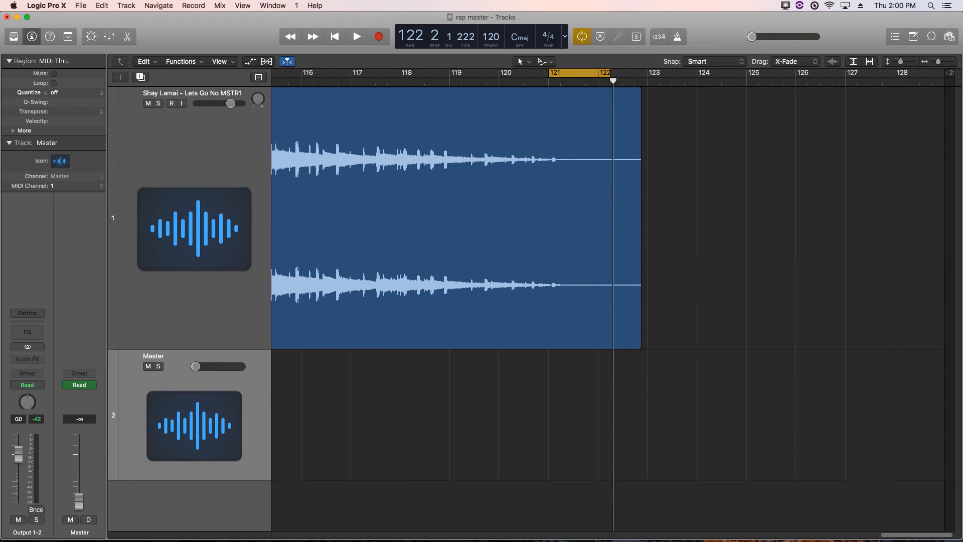
key(super+Left)
key(super+Left)
key(super+Left)
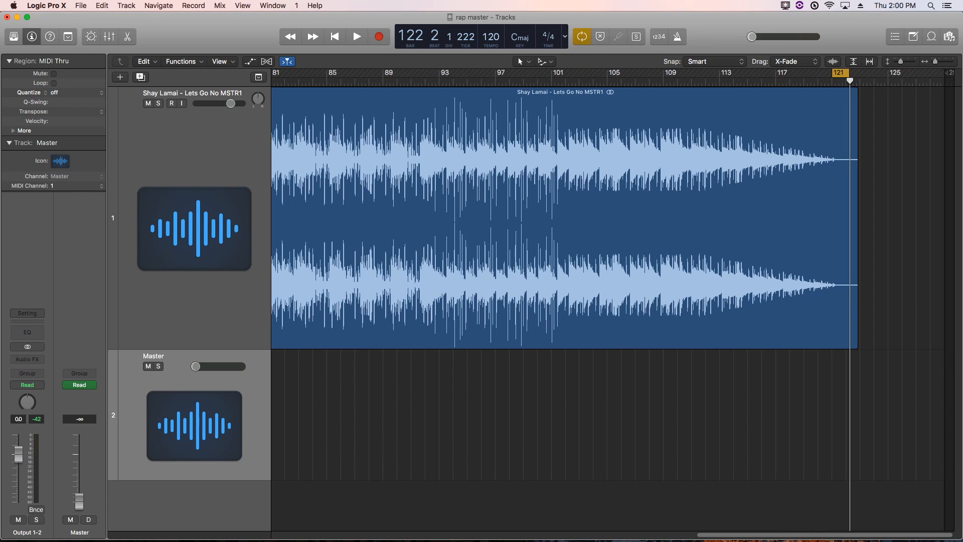
key(c)
key(c)
drag(833, 73, 80, 66)
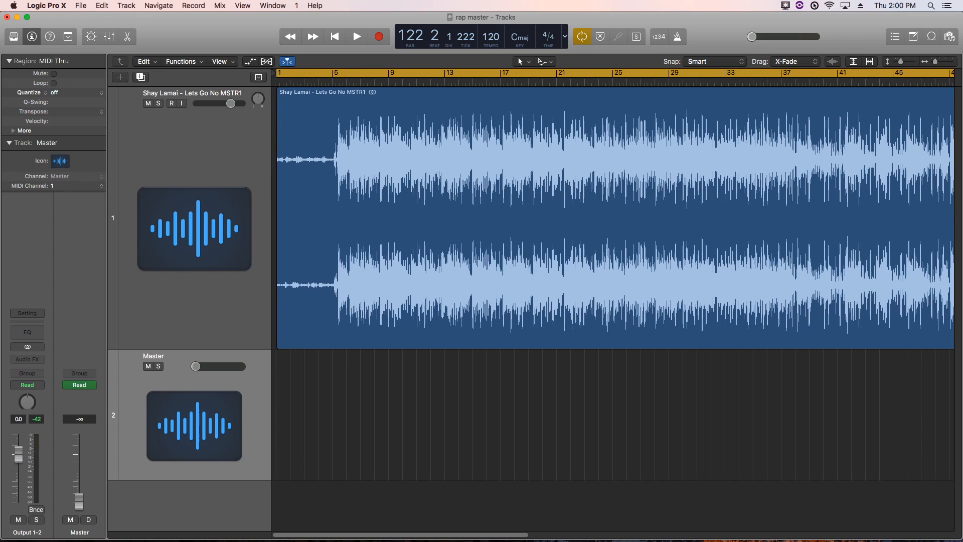
Return to bar 1, zoom out to the whole song, and open the Bounce dialog with Cmd+B
key(Return)
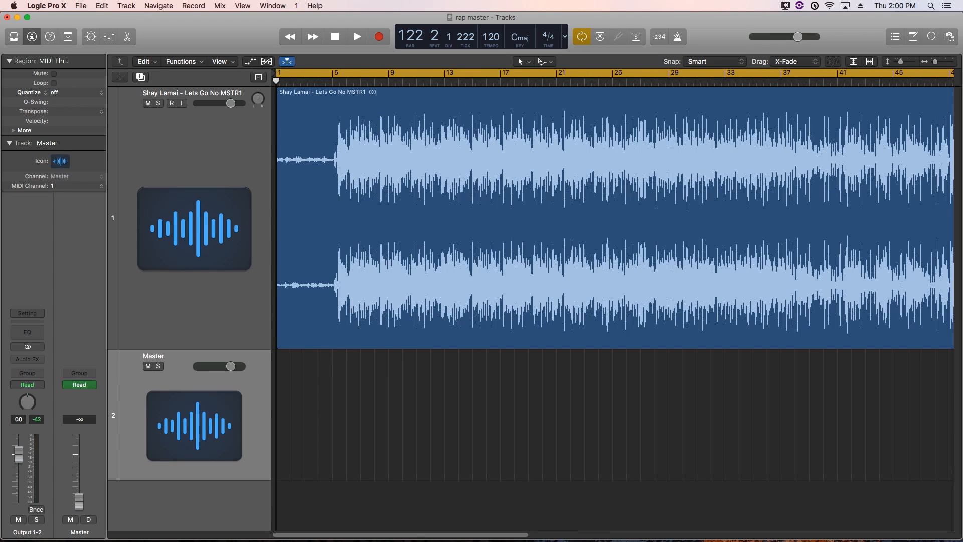
key(super+Right)
key(super+Right)
key(super+Right)
key(super+Right)
key(super+Right)
key(super+Right)
key(super+Right)
key(super+Right)
key(super+Right)
key(super+Right)
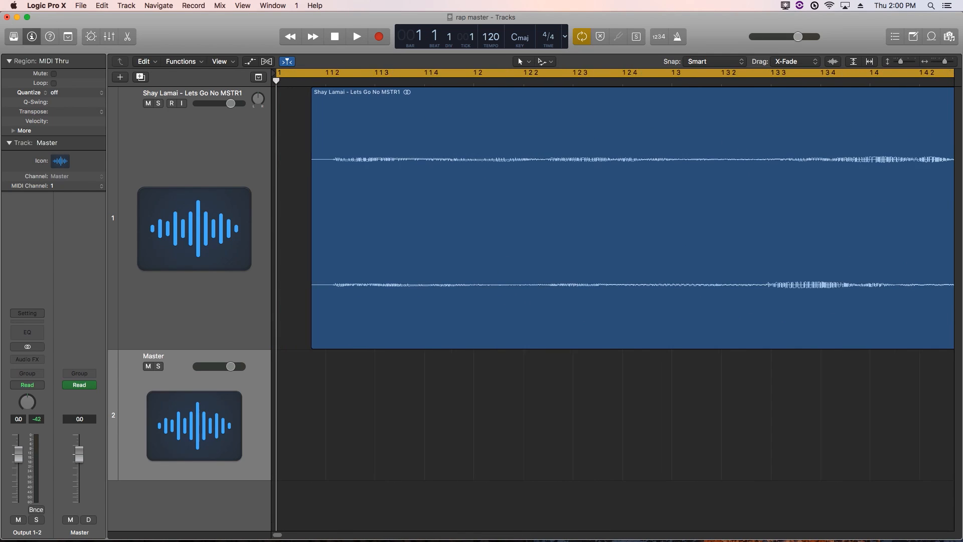
key(super+Left)
key(super+Left)
key(super+Left)
key(super+Left)
key(super+Left)
key(super+Left)
key(super+Left)
key(super+Left)
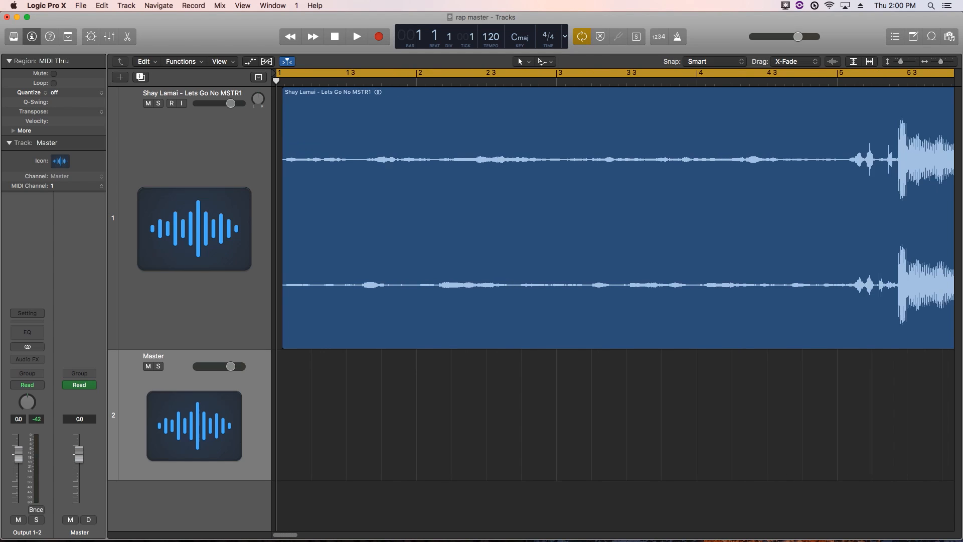
key(super+Left)
key(super+Left)
key(super+Left)
key(super+Left)
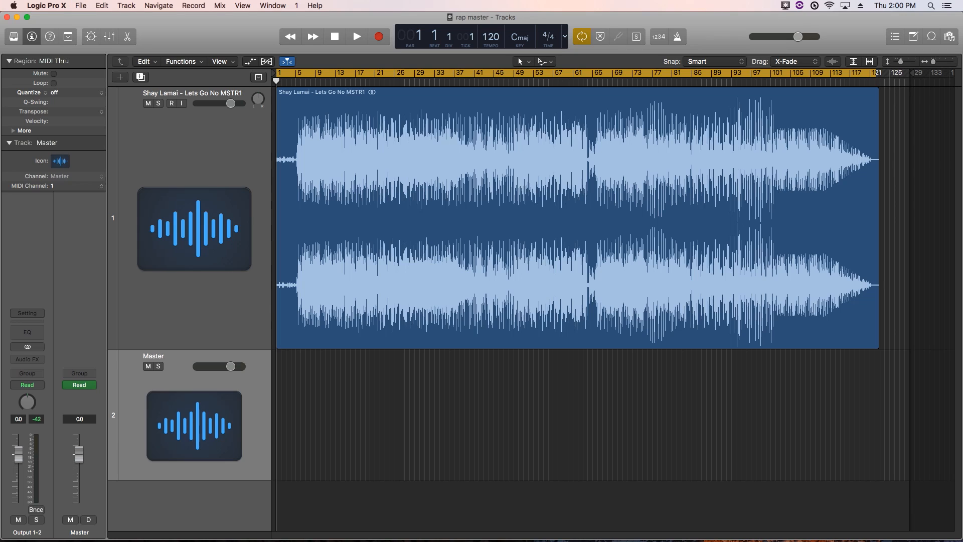
key(super+b)
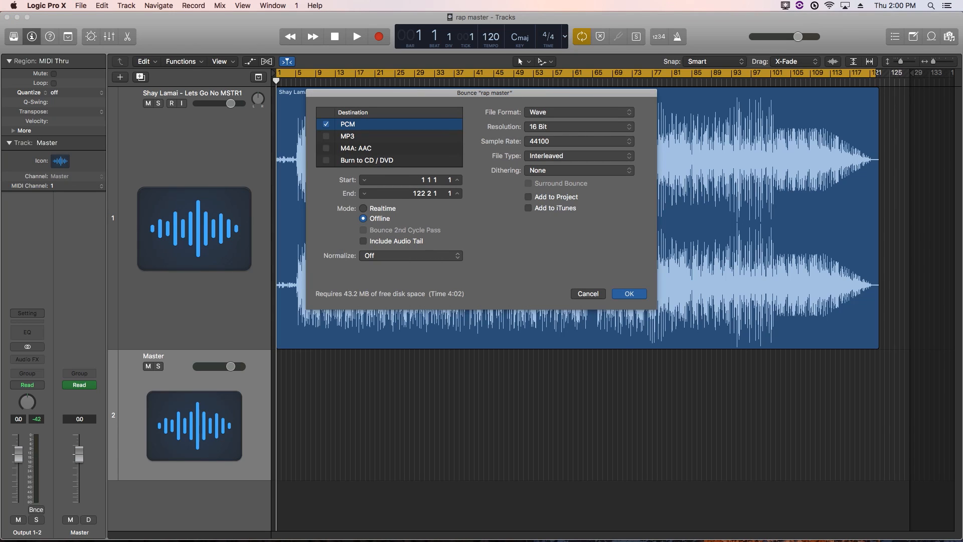
Add MP3 as an output and keep PCM at Wave, 16 Bit, 44100
drag(352, 227, 222, 274)
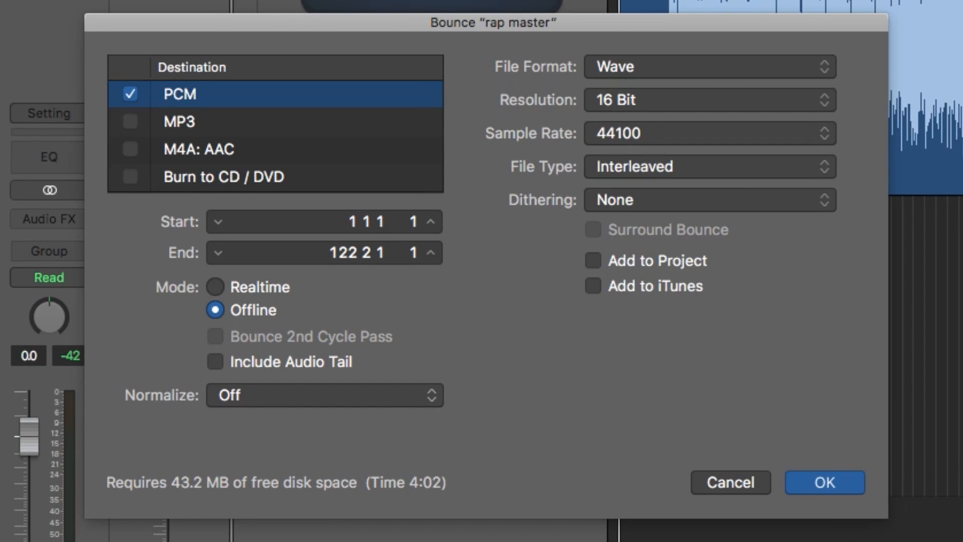
click(130, 121)
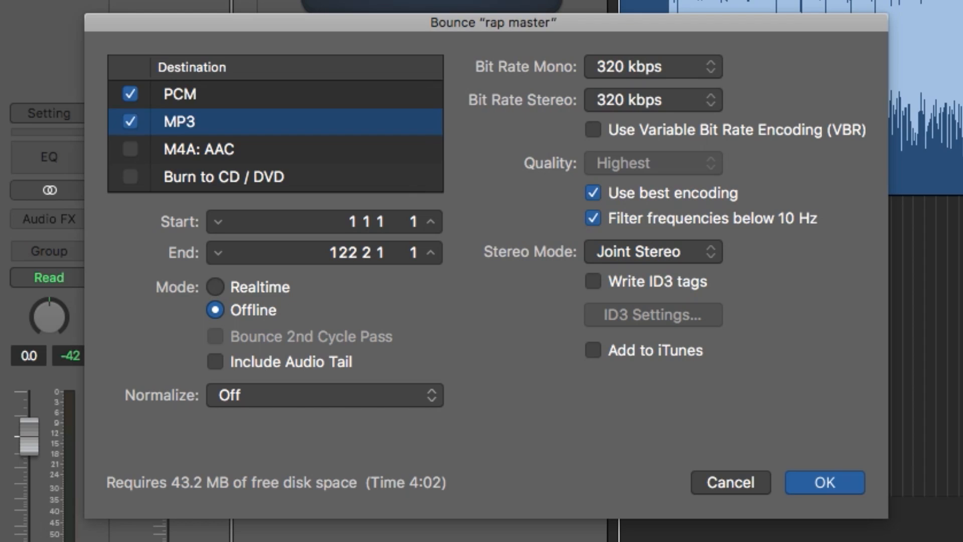
click(179, 94)
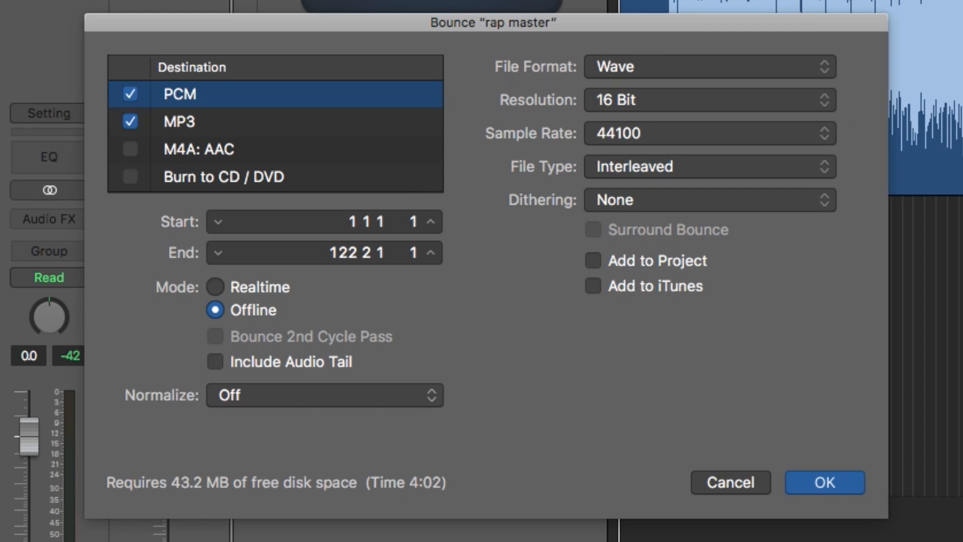
click(710, 67)
click(711, 67)
click(710, 100)
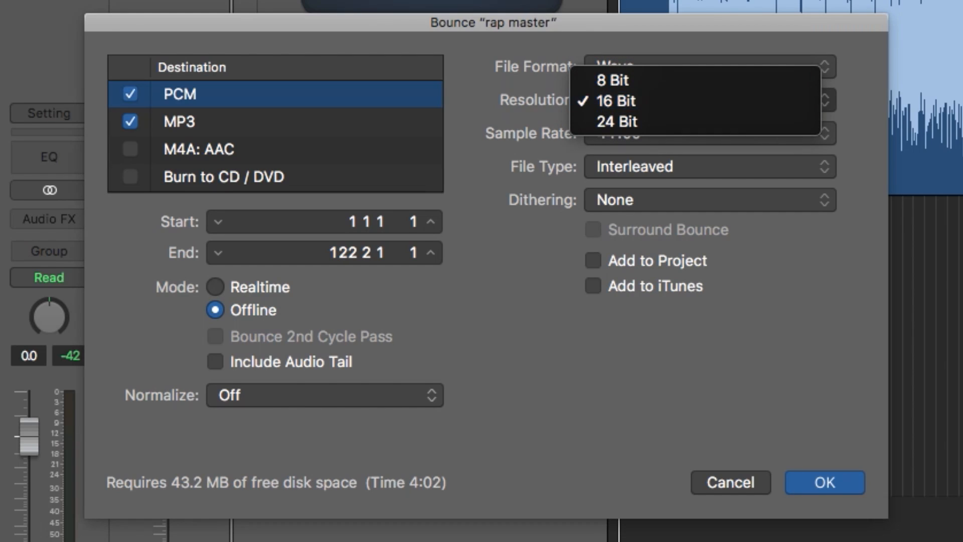
click(710, 100)
click(710, 133)
click(710, 132)
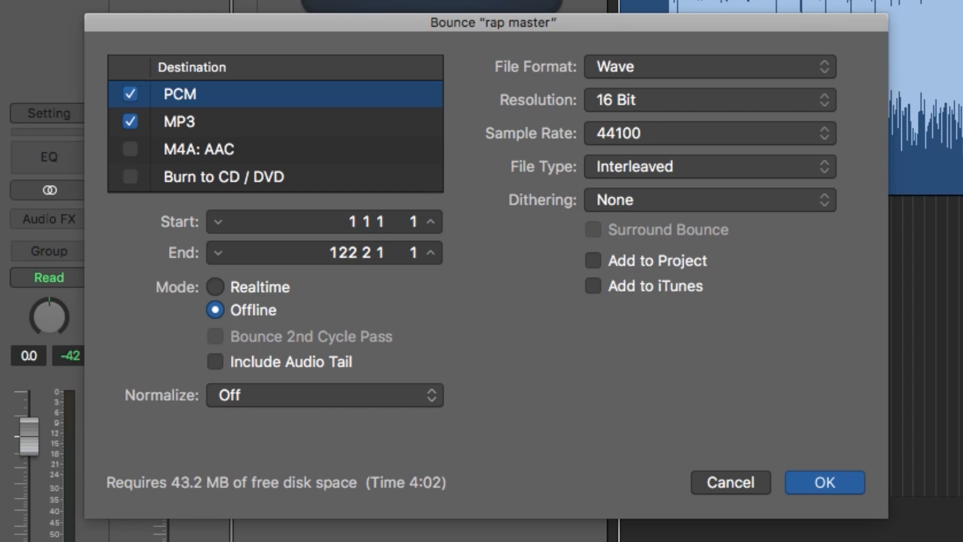
Set dithering to POW-r #1 (Dithering), keep Normalize off, and review MP3 settings (320 kbps, Joint Stereo)
click(710, 199)
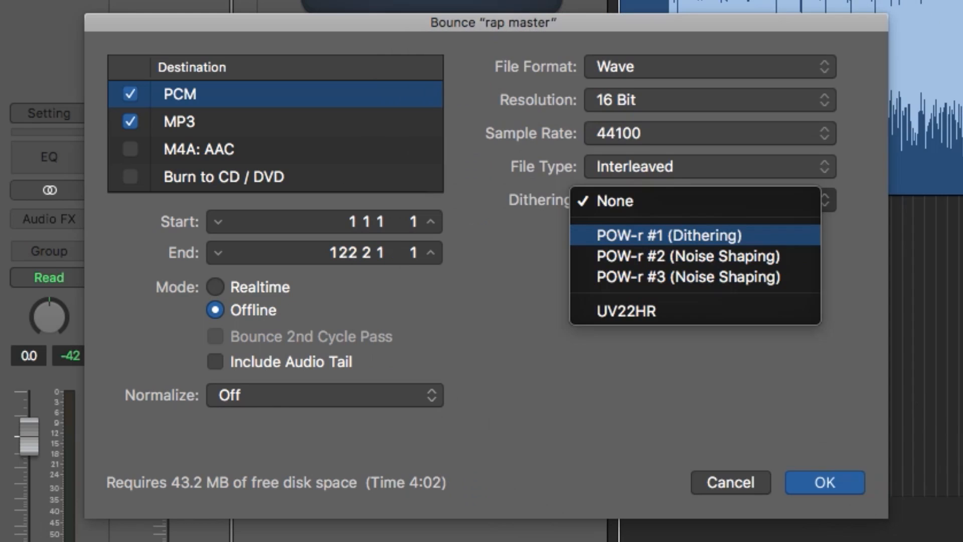
key(Return)
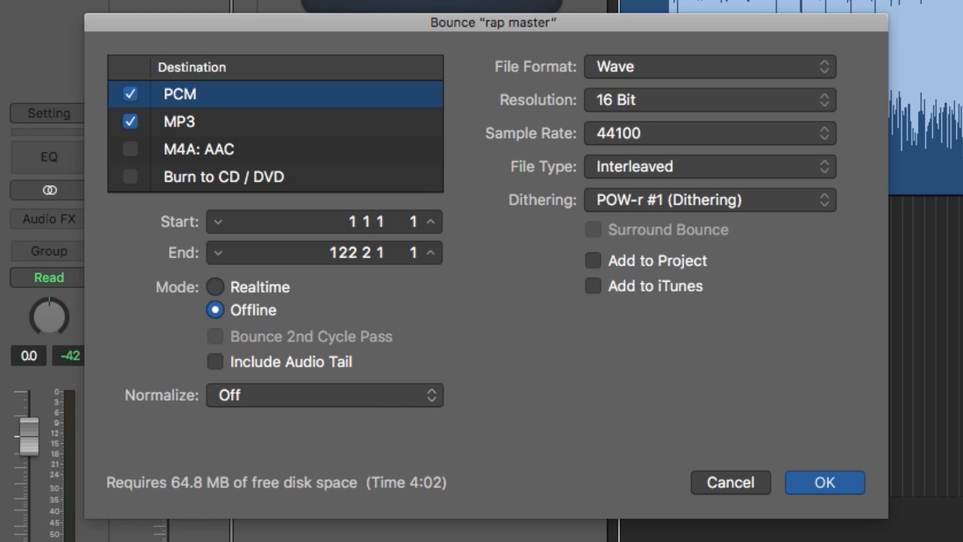
click(325, 395)
click(301, 395)
click(179, 122)
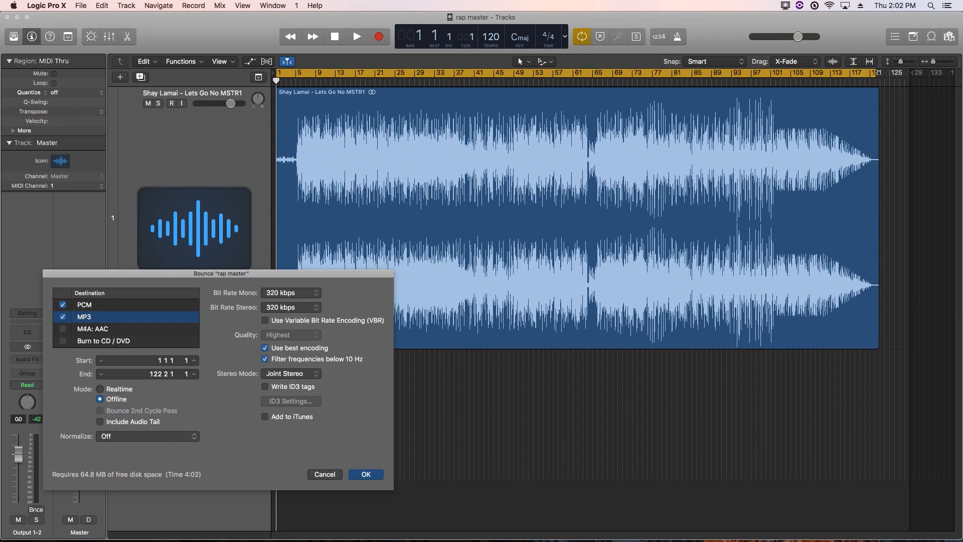
Name the bounce with the artist's name plus '- Lets Go (Mastered)' in Bounces and start rendering
key(Return)
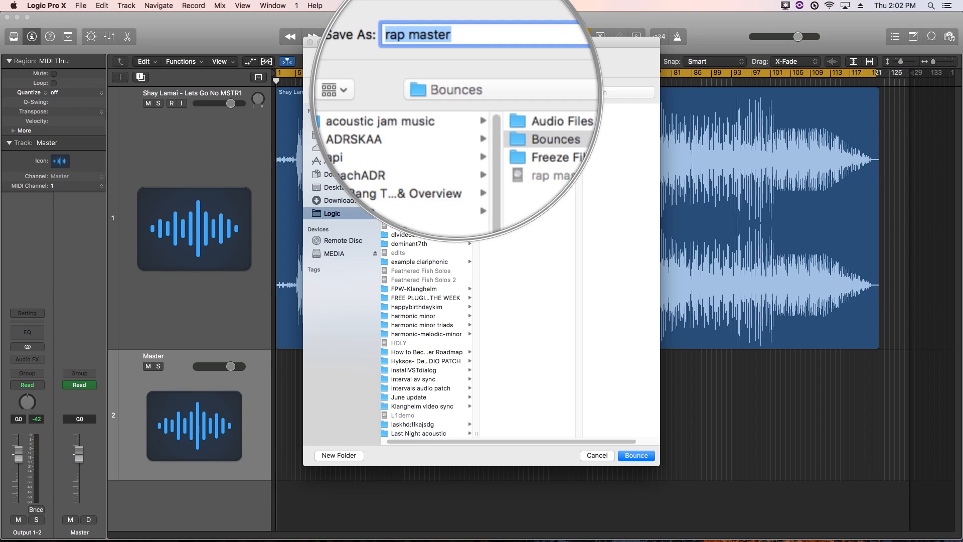
key(Tab)
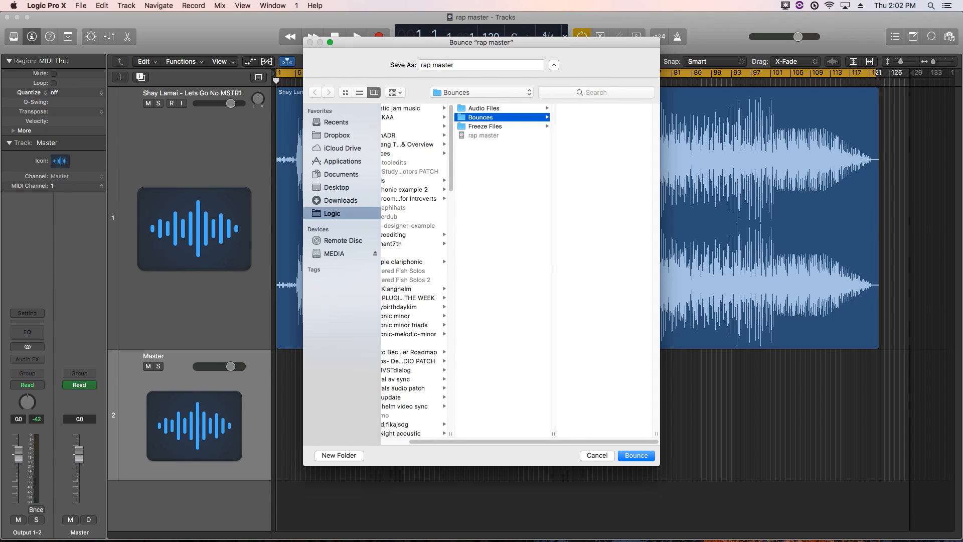
key(Tab)
drag(482, 42, 481, 125)
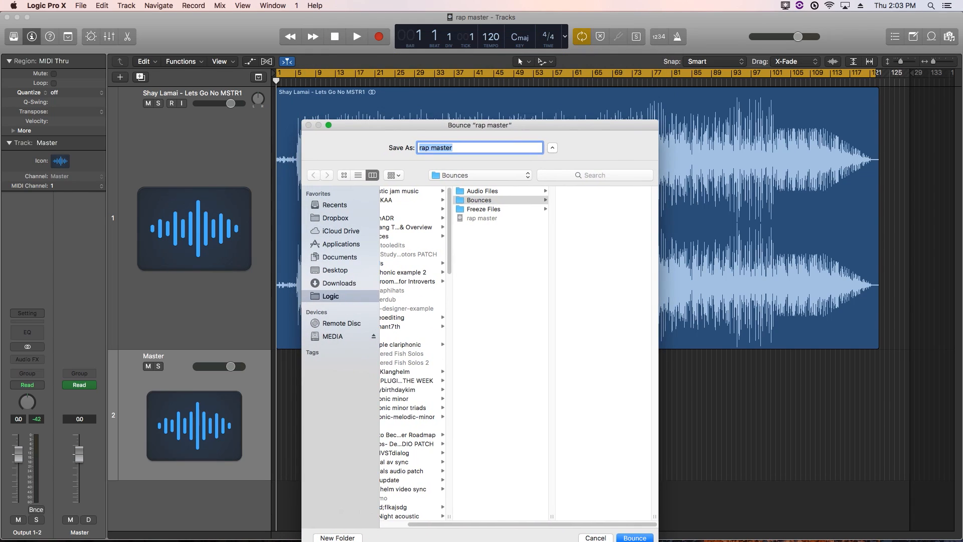
key(Return)
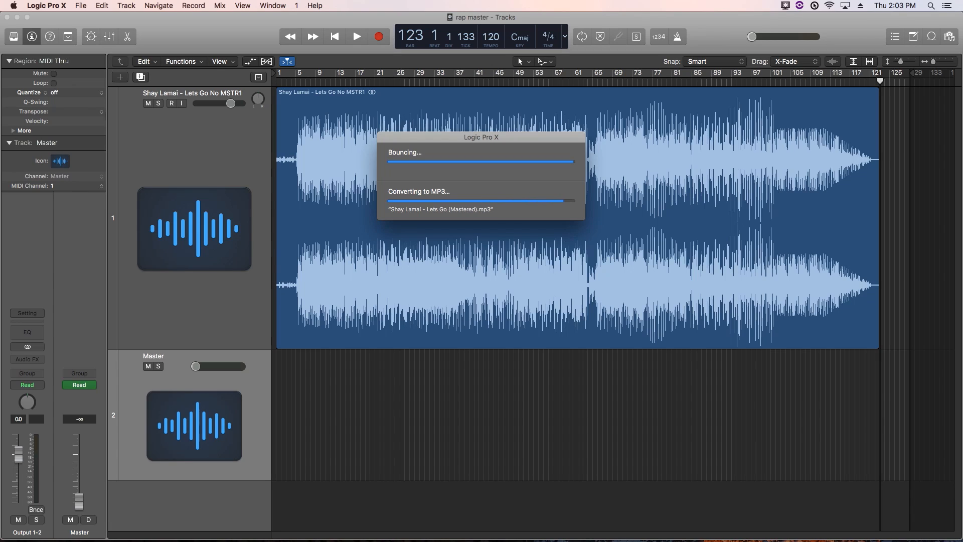
Play the mastered song from bar 1 with Cycle turned off
key(space)
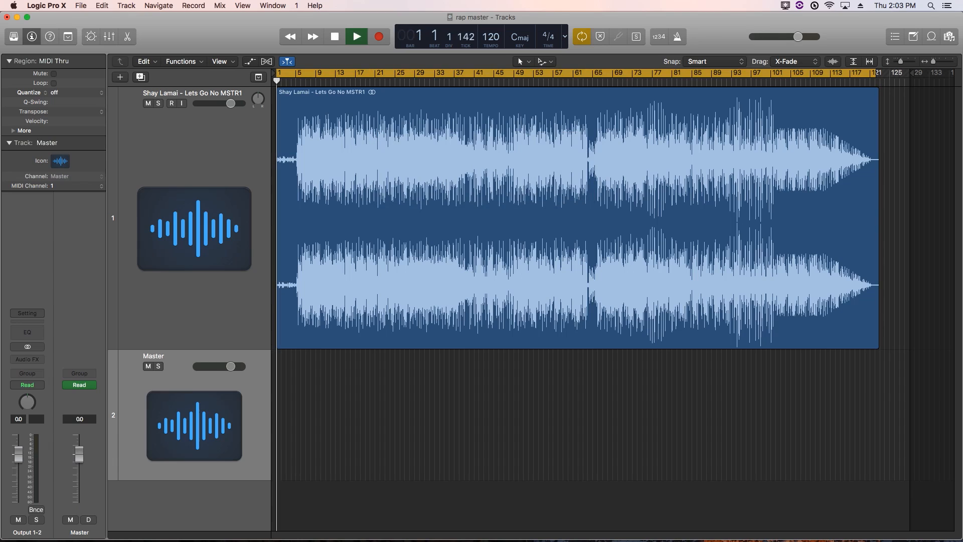
key(c)
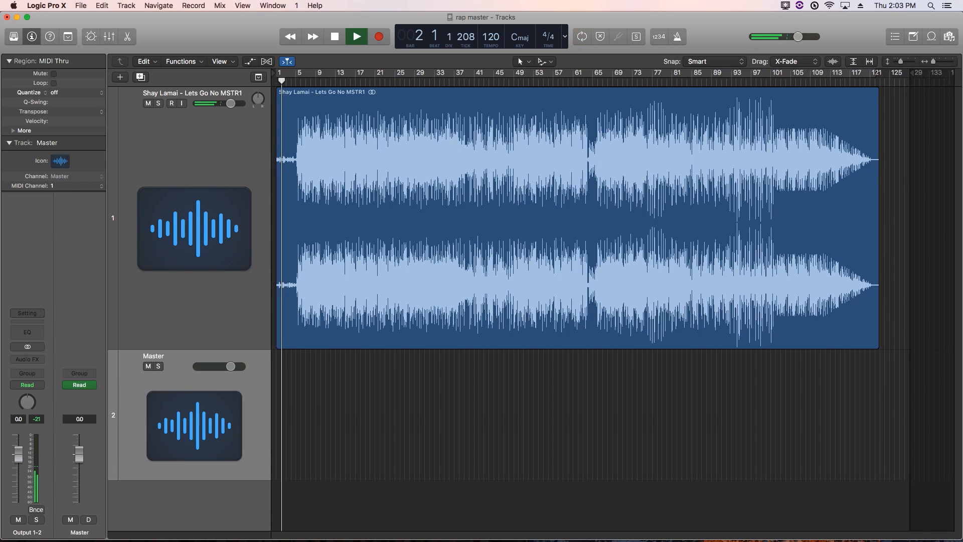